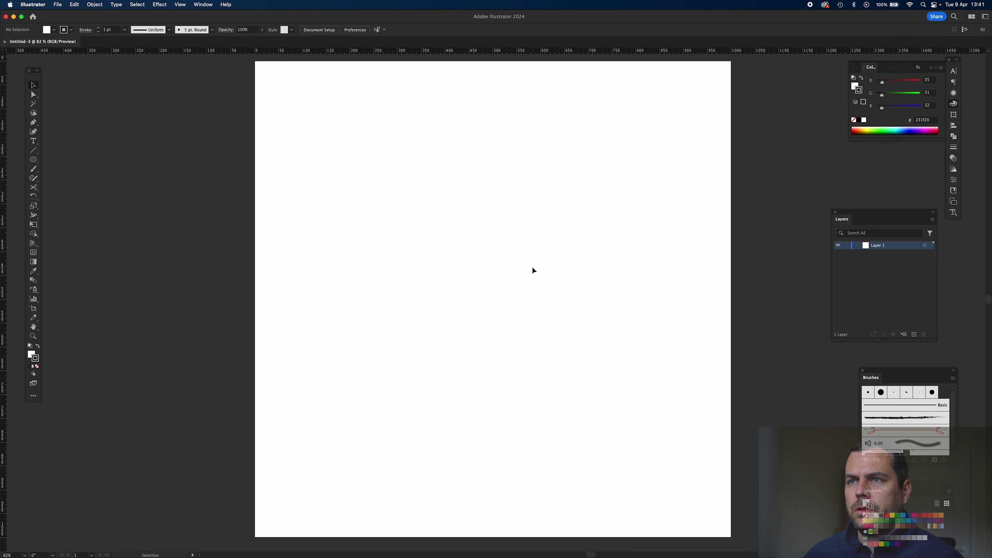
Step: Start a new Illustrator document, which opens with the 1000 × 1000 px preset
key("super+n")
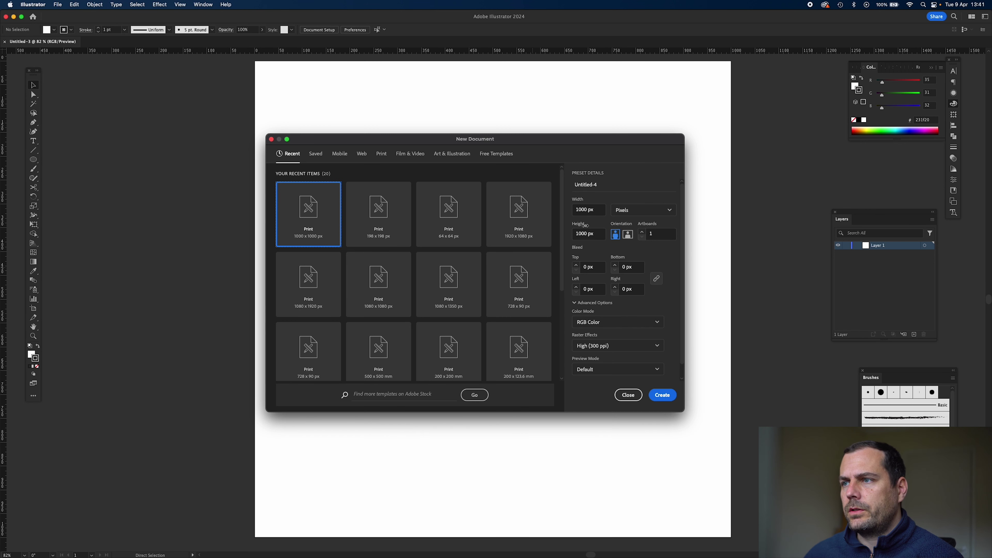
Step: Create the 1000 px square document, show the rulers, and rename Layer 1 to Base
left_click(596, 210)
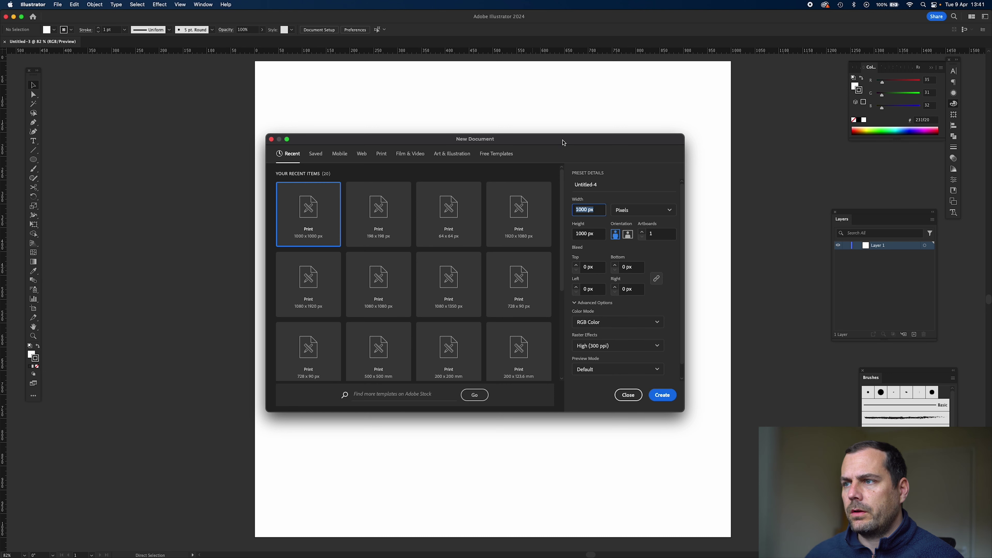
left_click(660, 372)
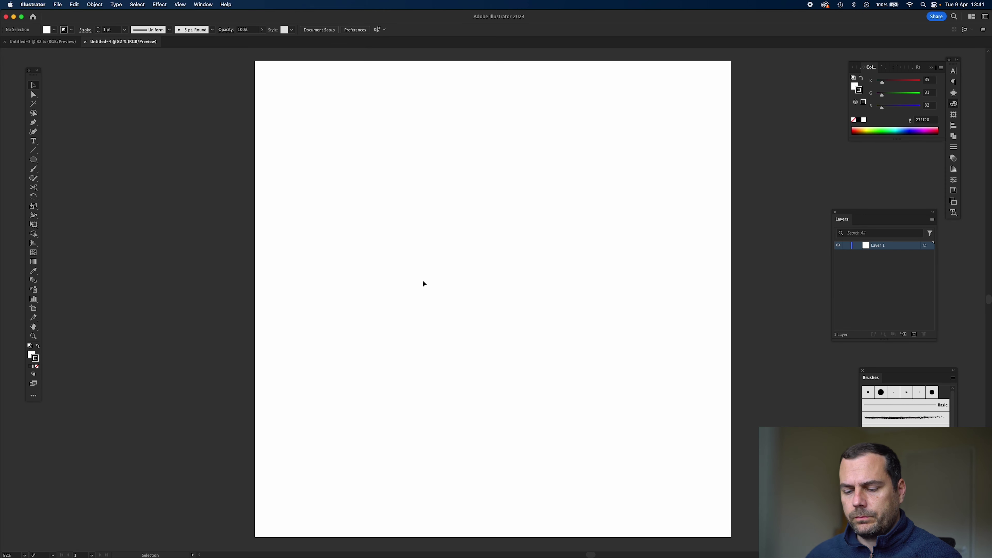
key("super+r")
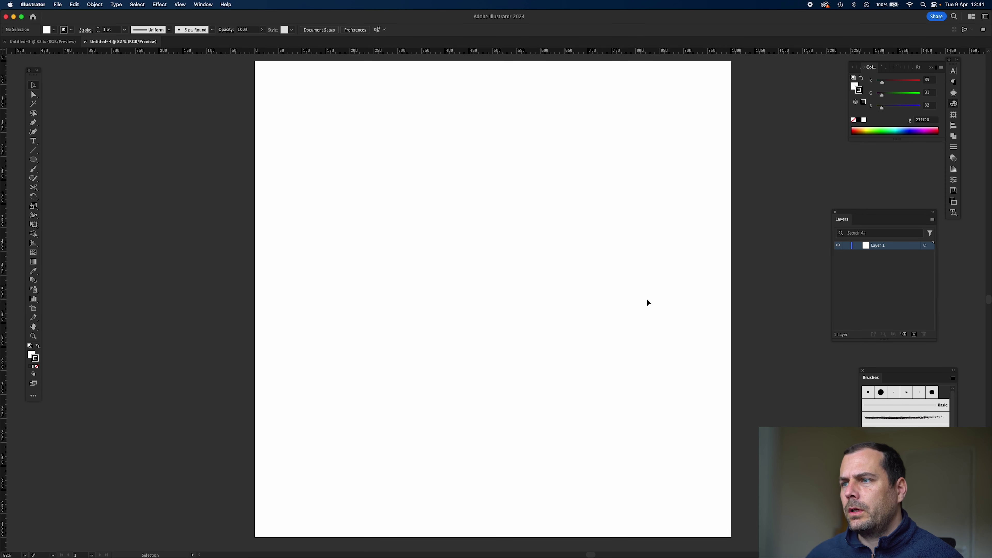
double_click(878, 246)
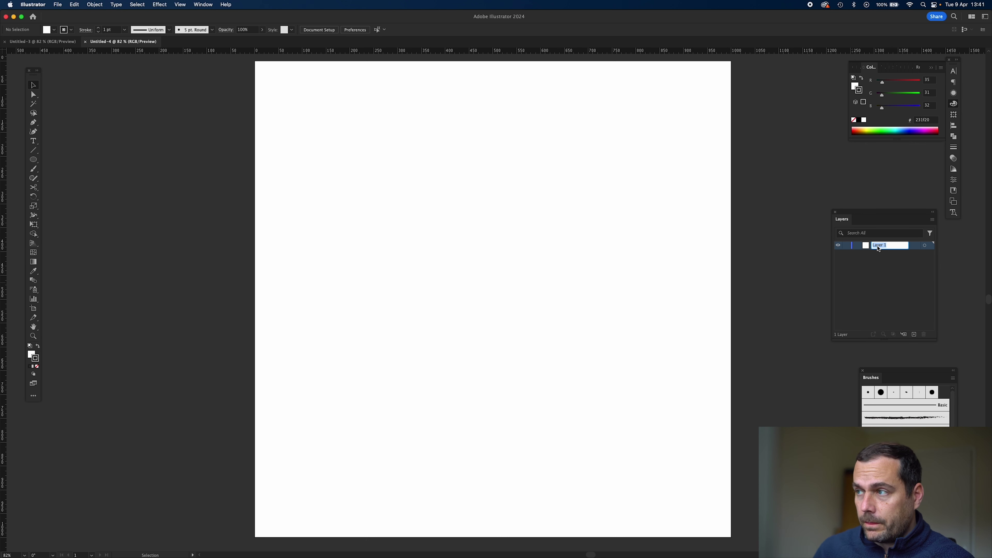
type("Base")
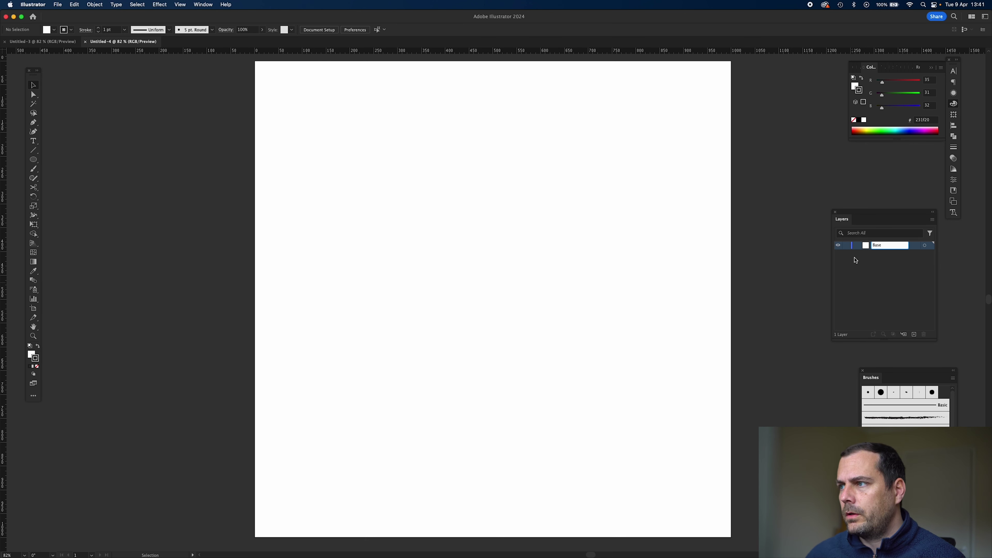
key("Return")
Step: Draw an artboard-sized rectangle with a pale yellow #f3ffd0 fill and no stroke
left_click_drag(39, 164, 64, 160)
left_click_drag(255, 62, 731, 537)
left_click(34, 85)
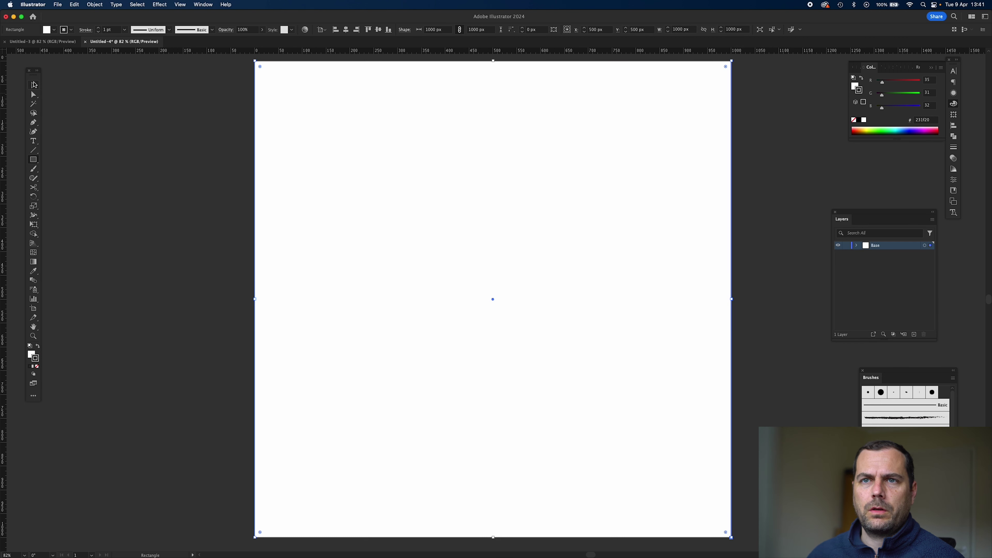
left_click(37, 347)
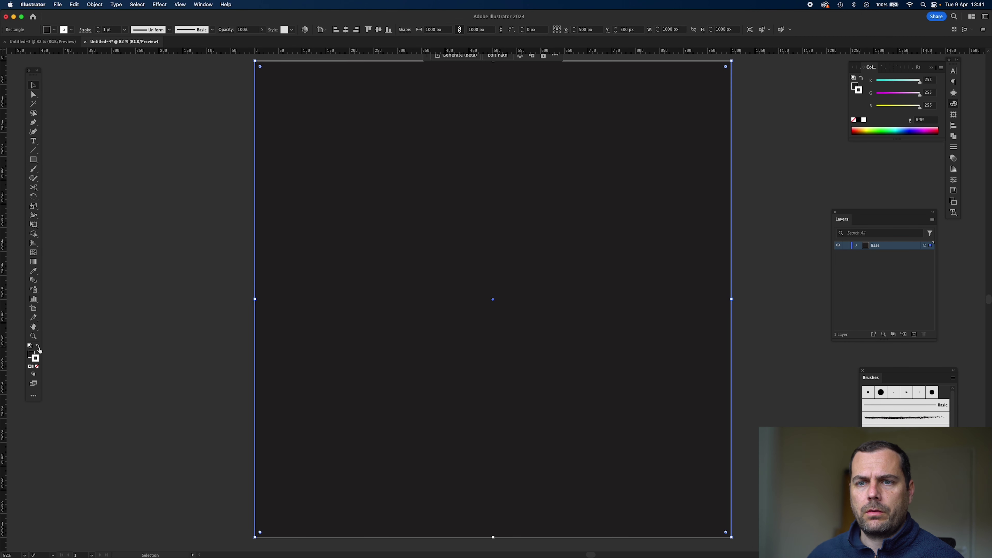
left_click(37, 366)
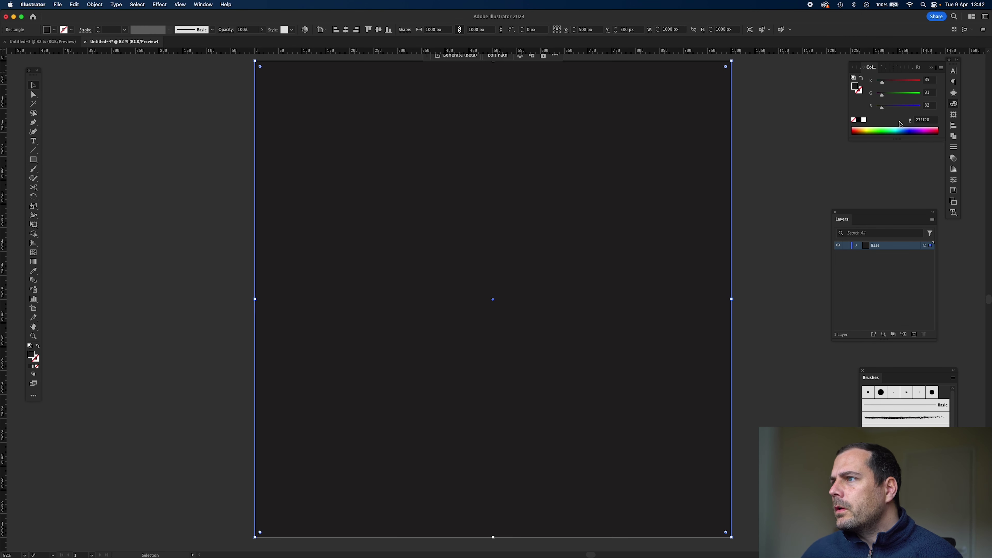
left_click(874, 129)
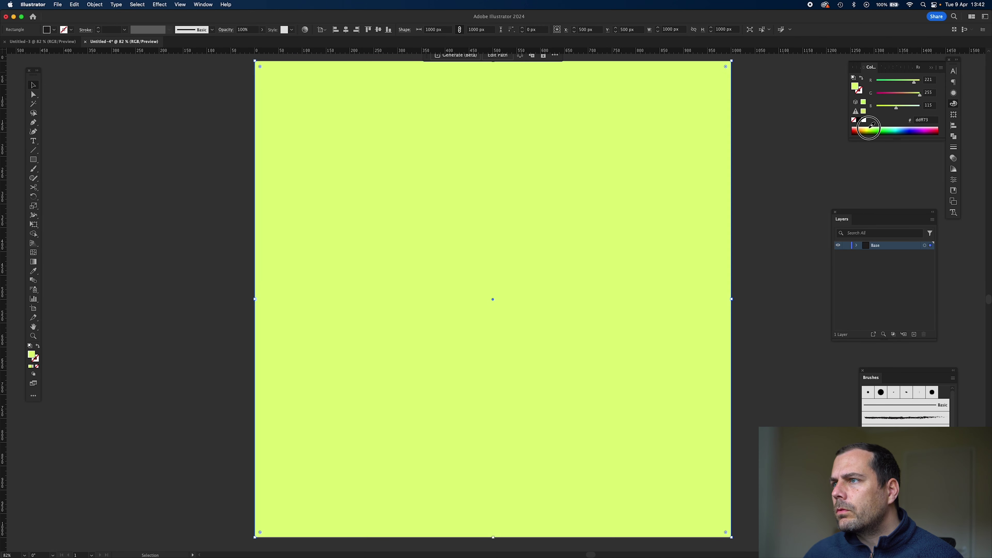
left_click(869, 126)
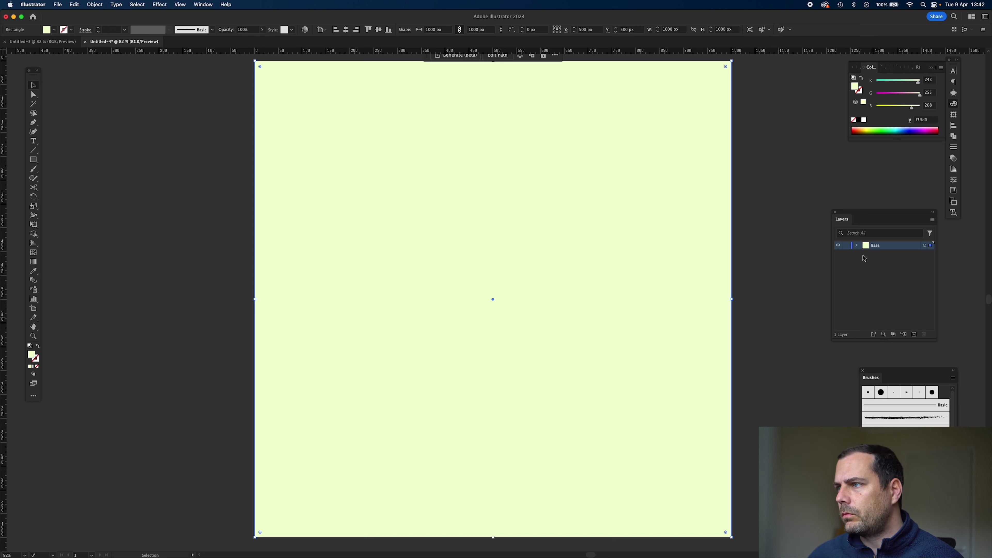
Step: Lock the Base layer and add a second layer above it
left_click(847, 246)
left_click(914, 334)
double_click(879, 247)
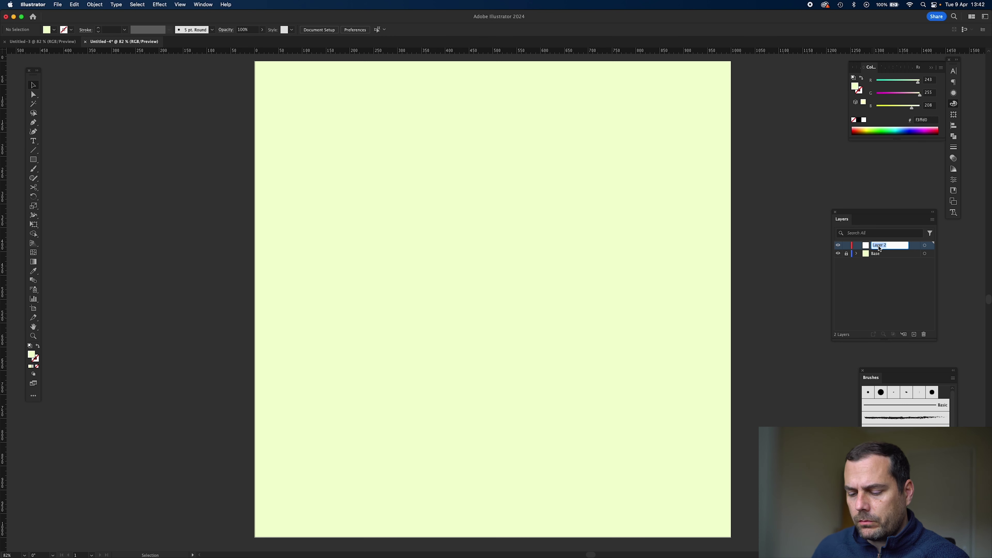
Step: Name the layer Main Road Black and draw an unfilled circle near the artboard centre
type("Mai")
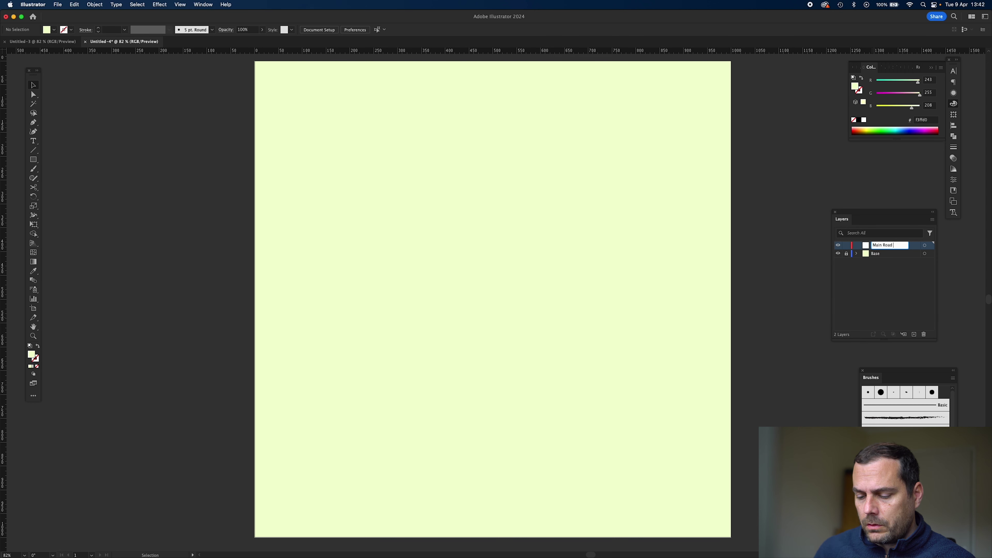
type("n Road Black")
key("Return")
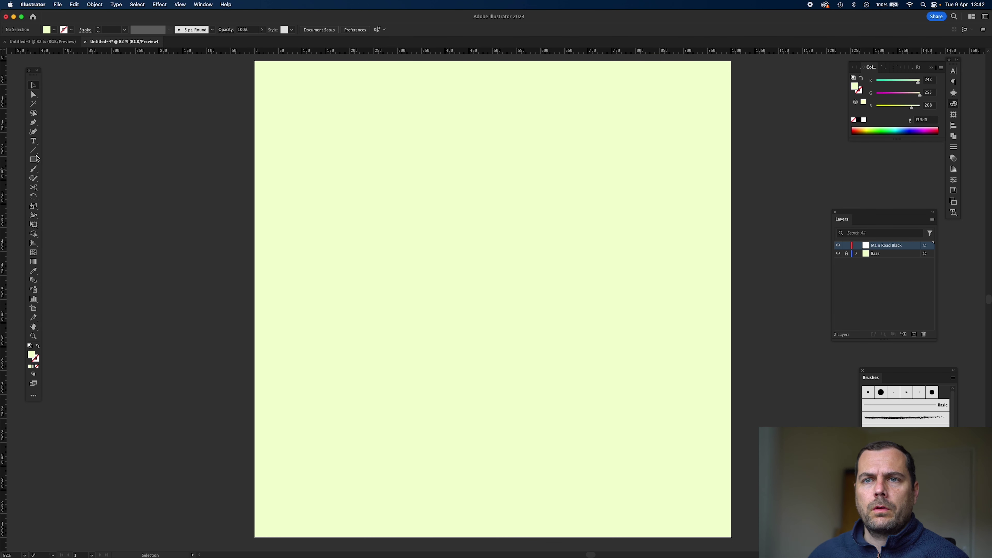
left_click_drag(34, 161, 65, 179)
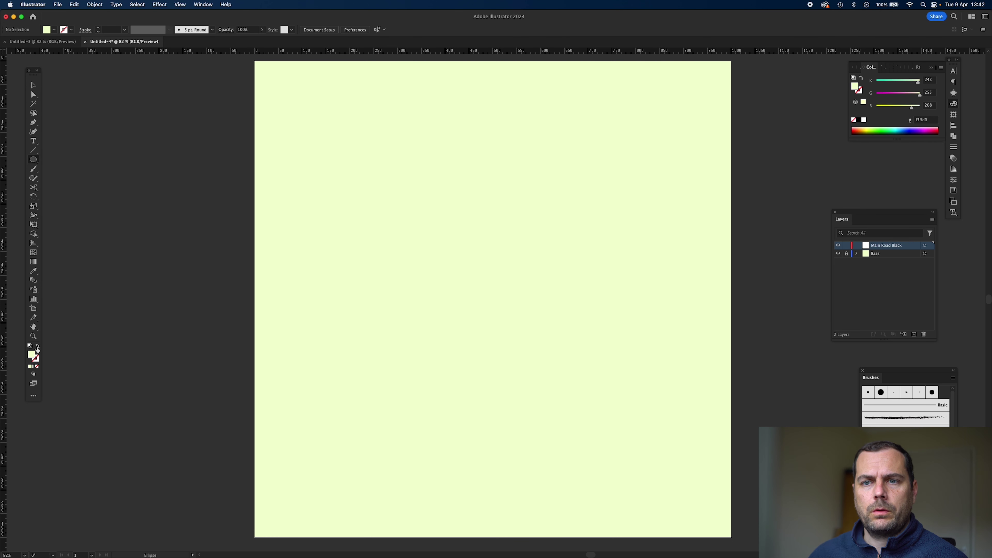
left_click(30, 345)
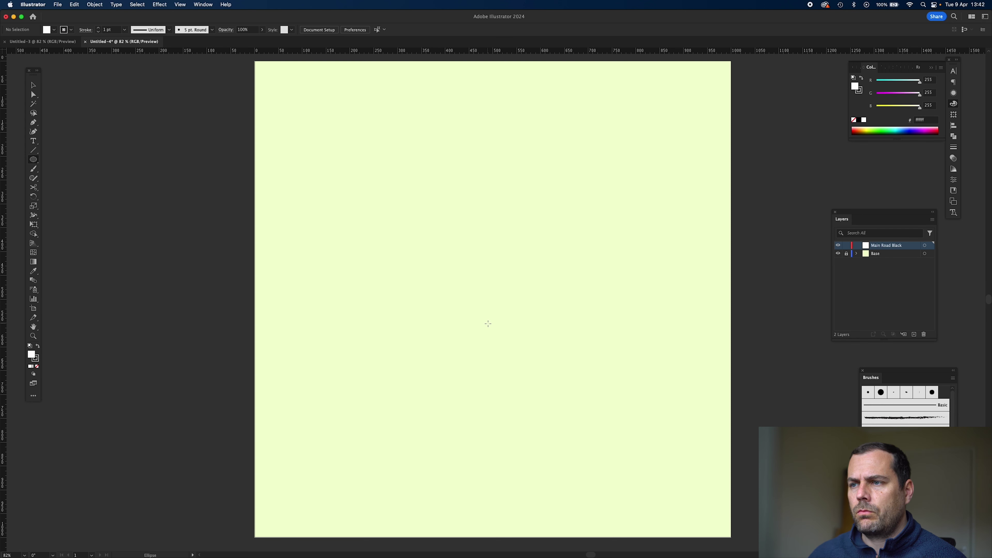
left_click_drag(489, 299, 535, 258)
left_click(33, 85)
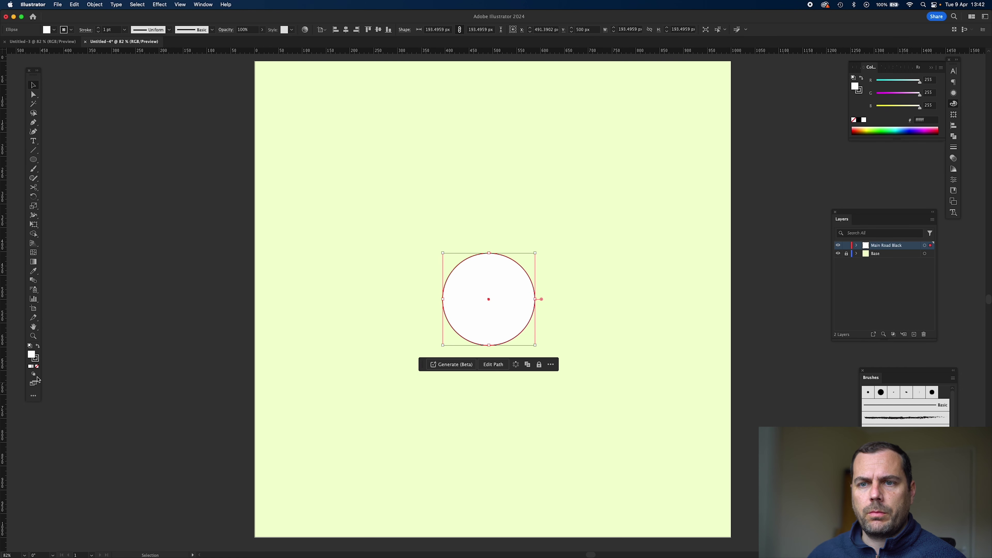
left_click(36, 367)
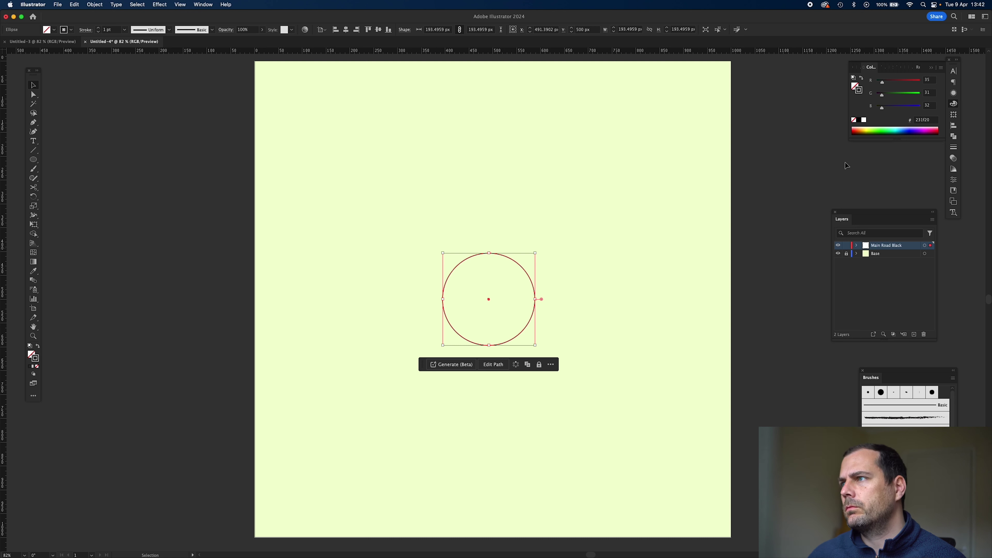
Step: Give the ring a 55 pt stroke, trying 20 pt first, and shrink it slightly
left_click(953, 148)
left_click(896, 80)
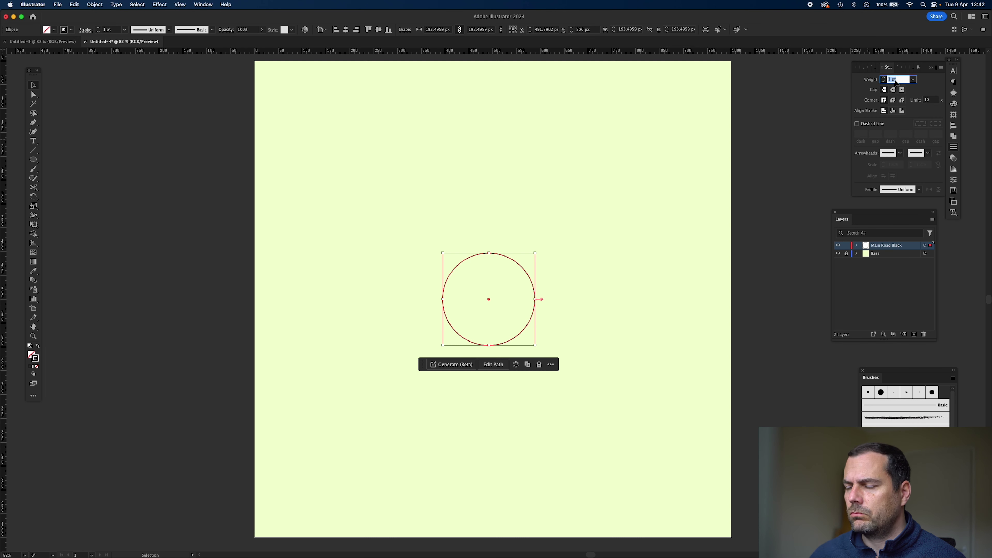
type("20")
key("Tab")
left_click(900, 81)
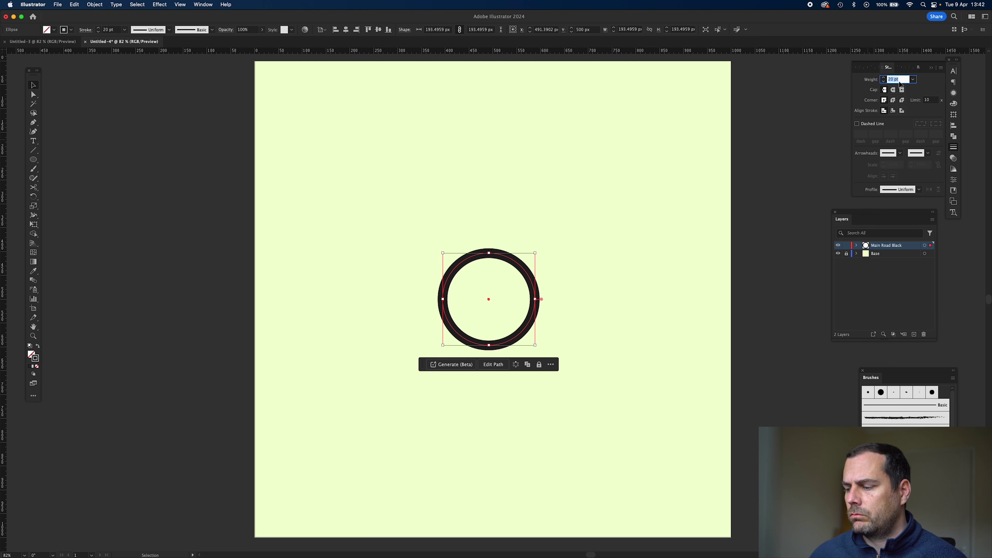
type("55")
key("Tab")
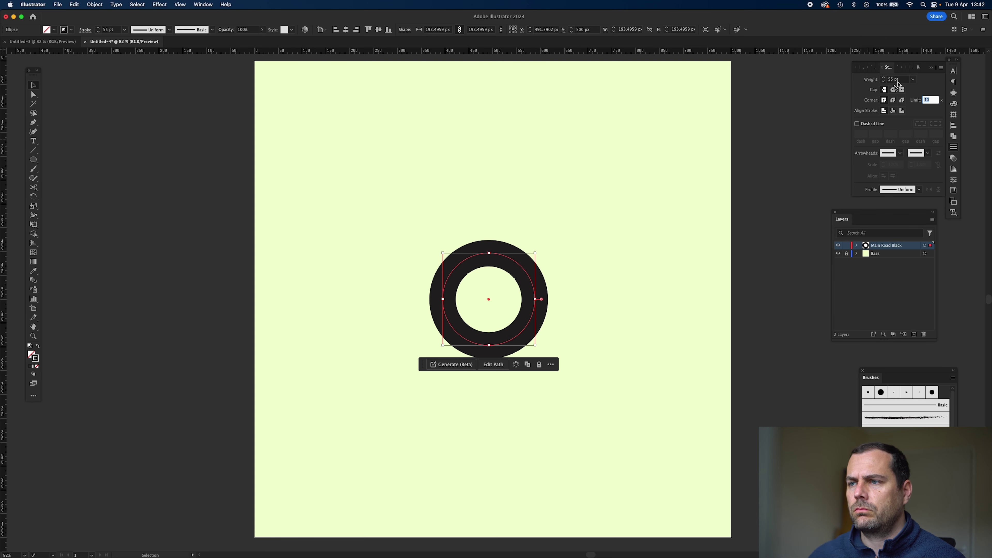
mouse_move(536, 252)
left_mouse_down()
mouse_move(552, 237)
mouse_move(532, 252)
left_mouse_up()
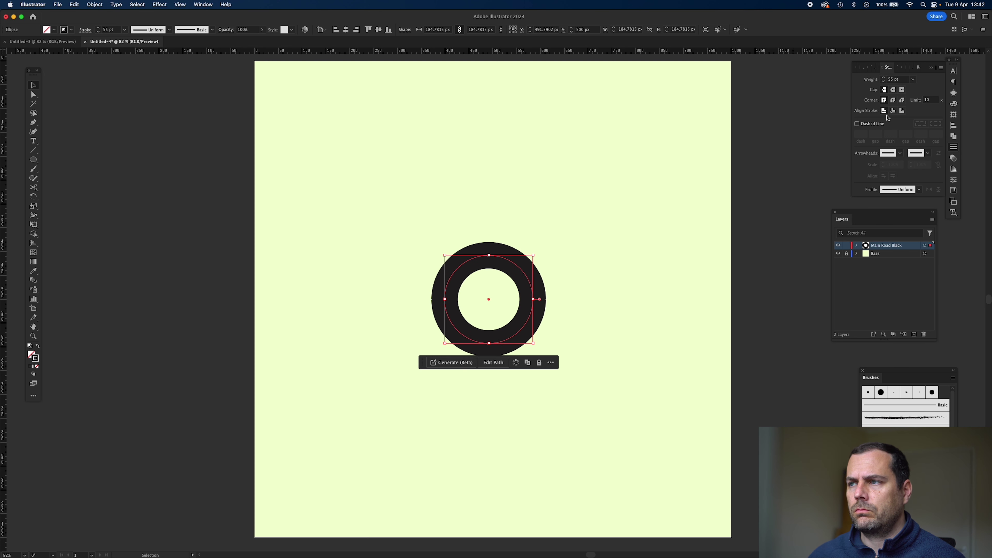
Step: Try an 89 pt stroke, return the ring to 55 pt, and deselect it
left_click(904, 82)
type("89")
key("Tab")
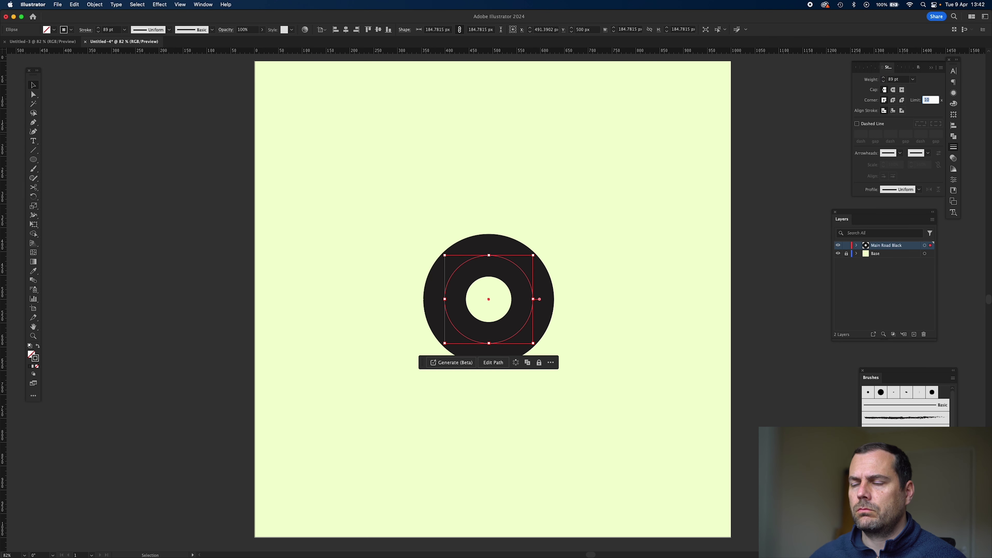
left_click(903, 80)
type("55")
key("Tab")
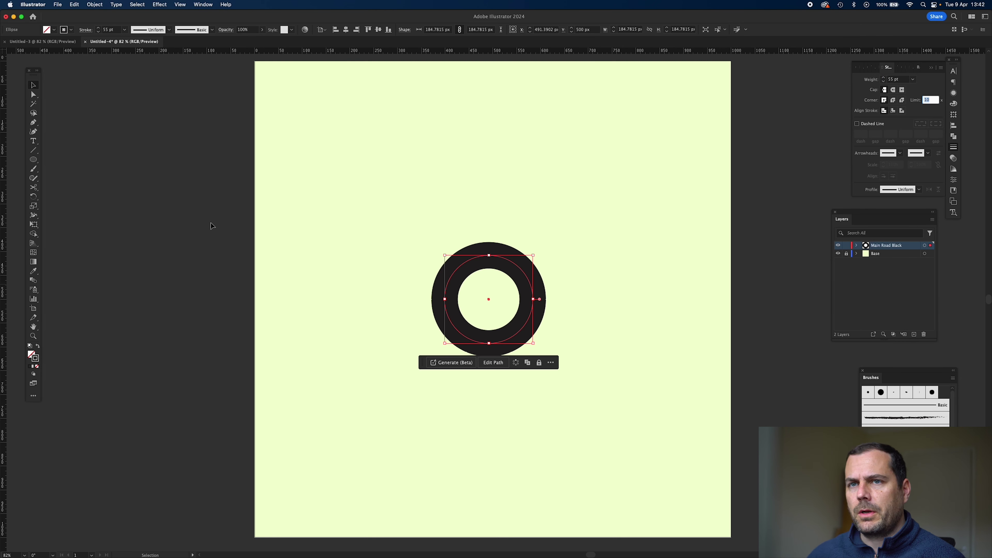
left_click(423, 246)
scroll(616, 299, "right", 3)
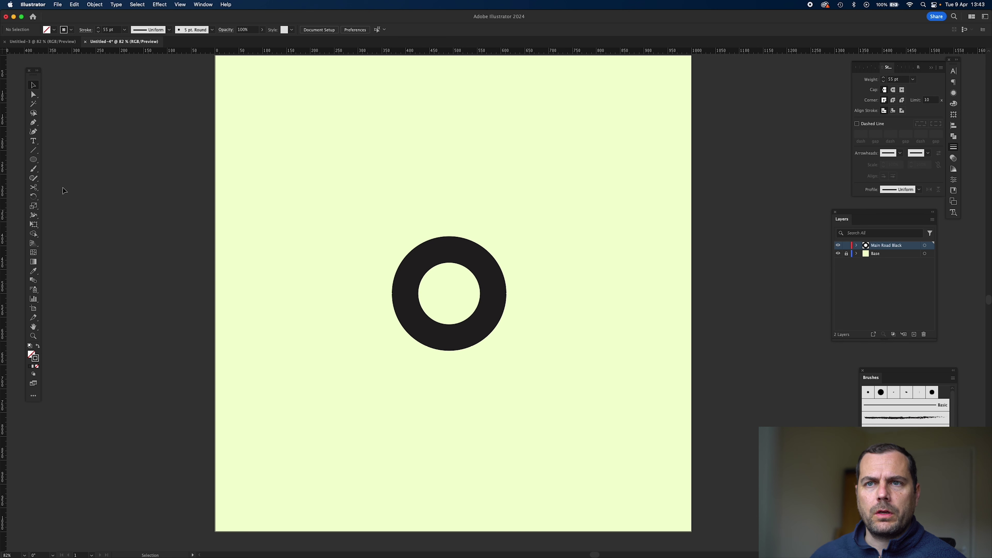
Step: Draw a curved road from the ring down to the artboard's lower-left edge
left_click(33, 122)
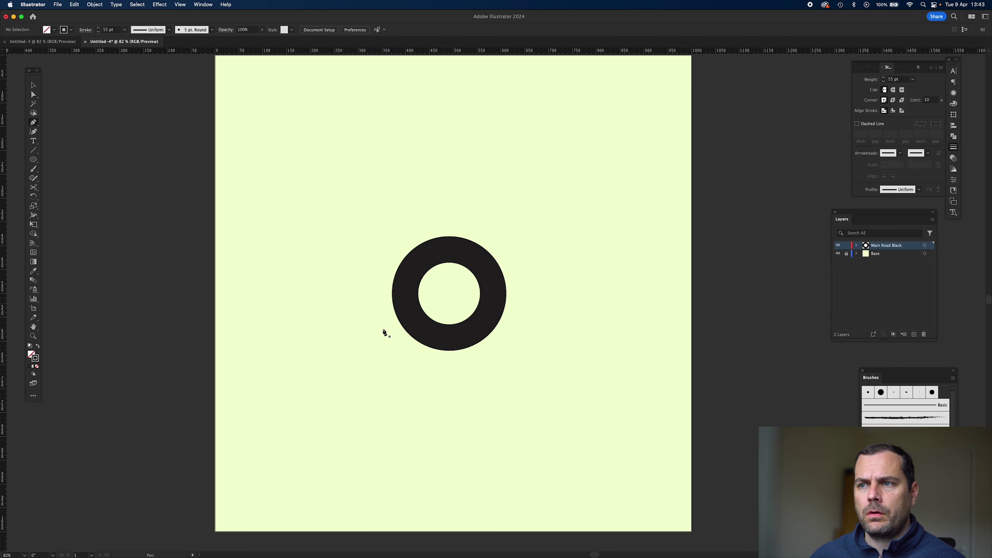
left_click(413, 318)
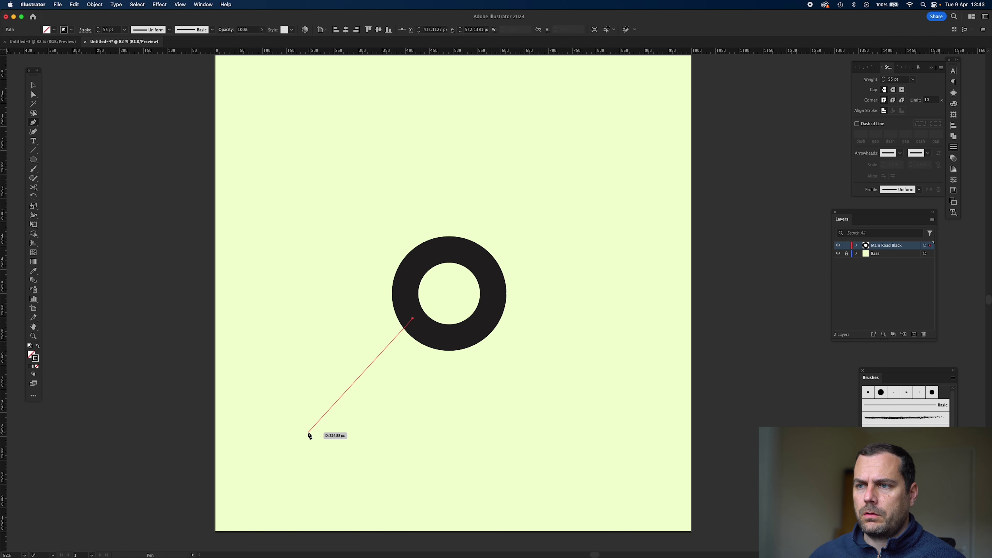
left_click_drag(293, 430, 258, 524)
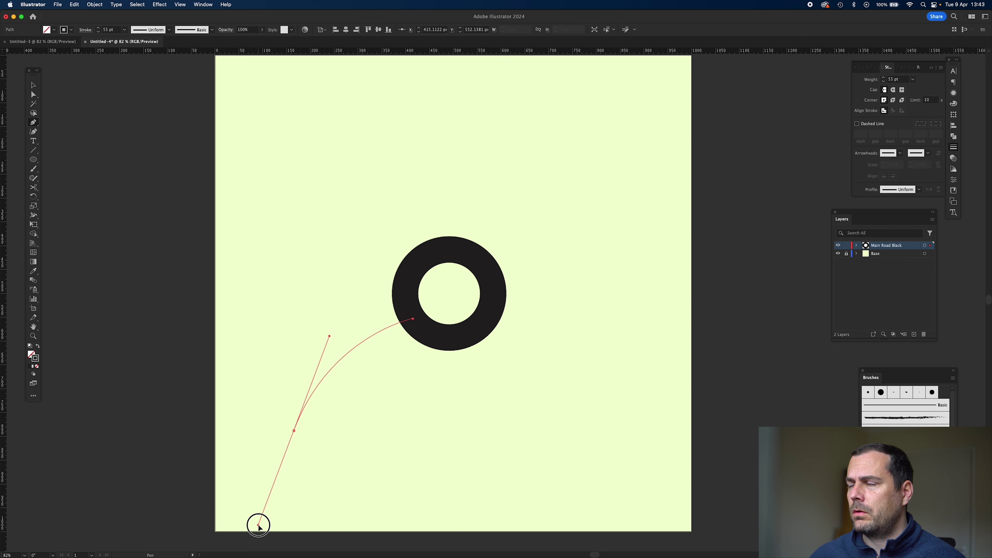
left_click_drag(258, 524, 258, 525)
left_click(178, 517)
left_click(33, 85)
left_click(458, 215)
left_click_drag(457, 216, 444, 230)
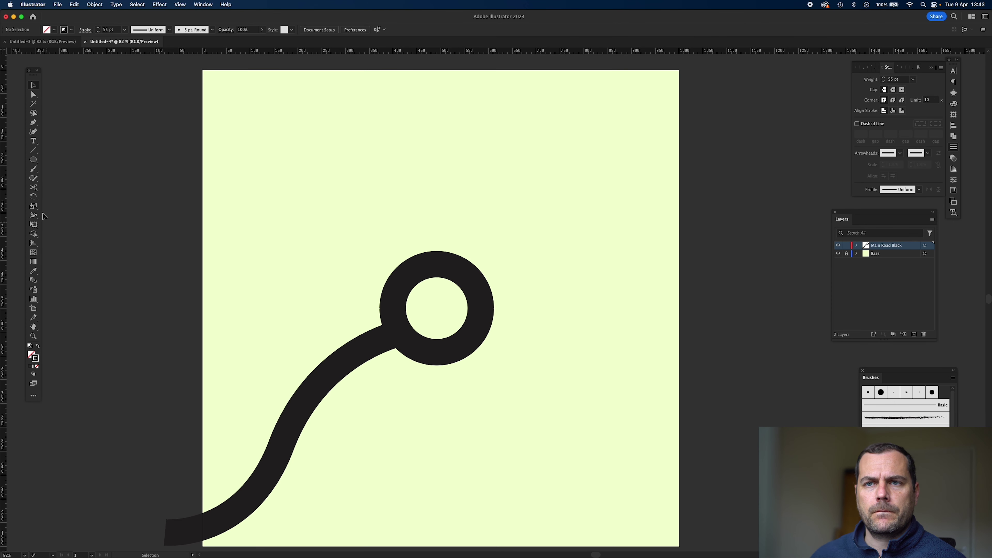
Step: Draw a curved road from the artboard's top edge down into the ring
left_click(33, 123)
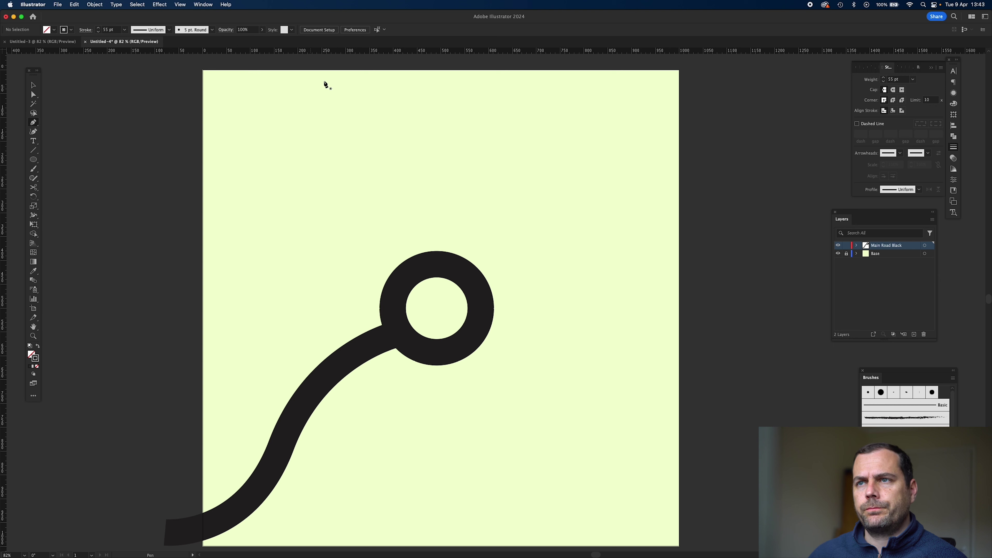
left_click(363, 66)
left_click_drag(381, 161, 406, 196)
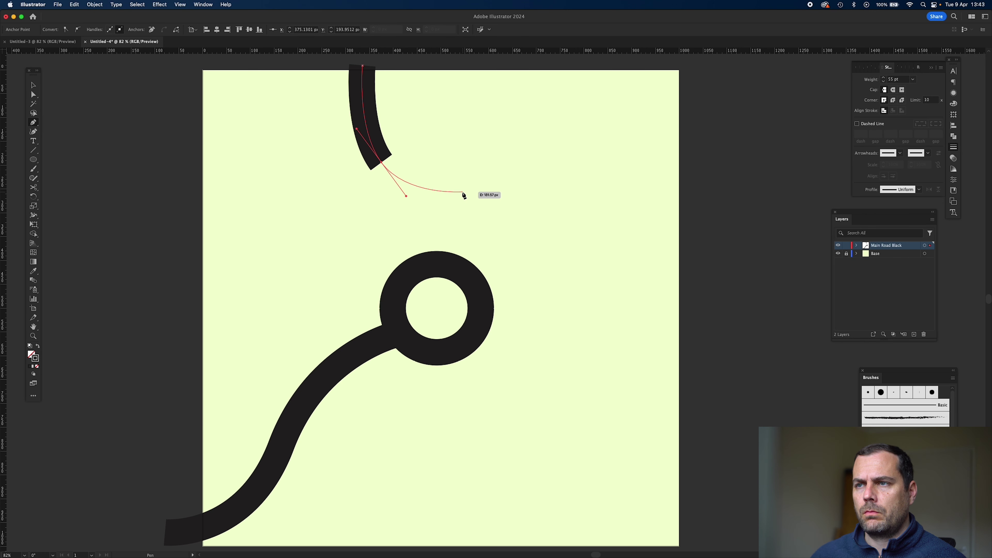
left_click(443, 196)
left_click_drag(468, 270, 427, 340)
left_click(34, 85)
left_click(703, 281)
scroll(682, 263, "right", 3)
scroll(682, 264, "down", 1)
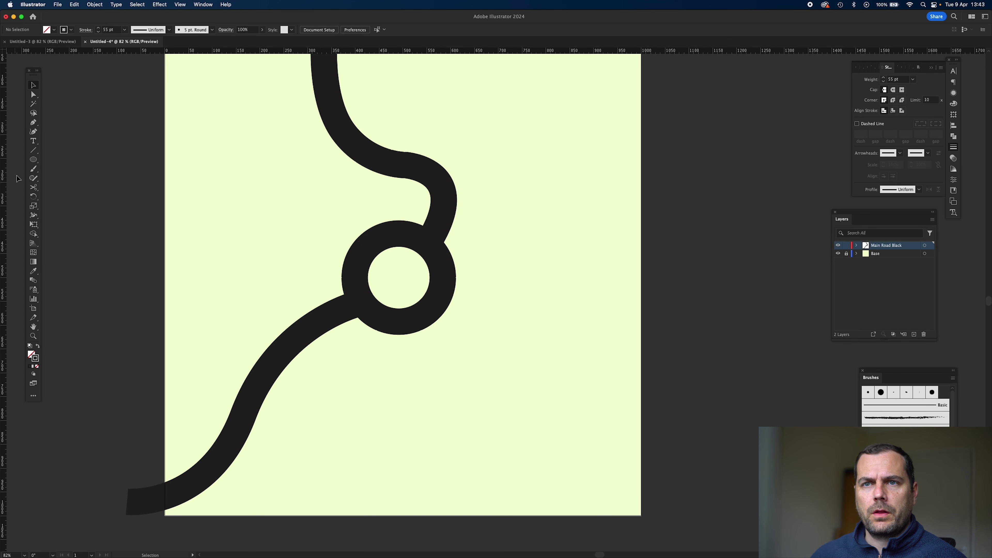
Step: Draw a road from the ring's lower right curving out past the right edge
left_click(33, 122)
left_click(438, 311, "super")
left_click(435, 305)
left_click_drag(523, 365, 543, 408)
left_click_drag(709, 489, 806, 487)
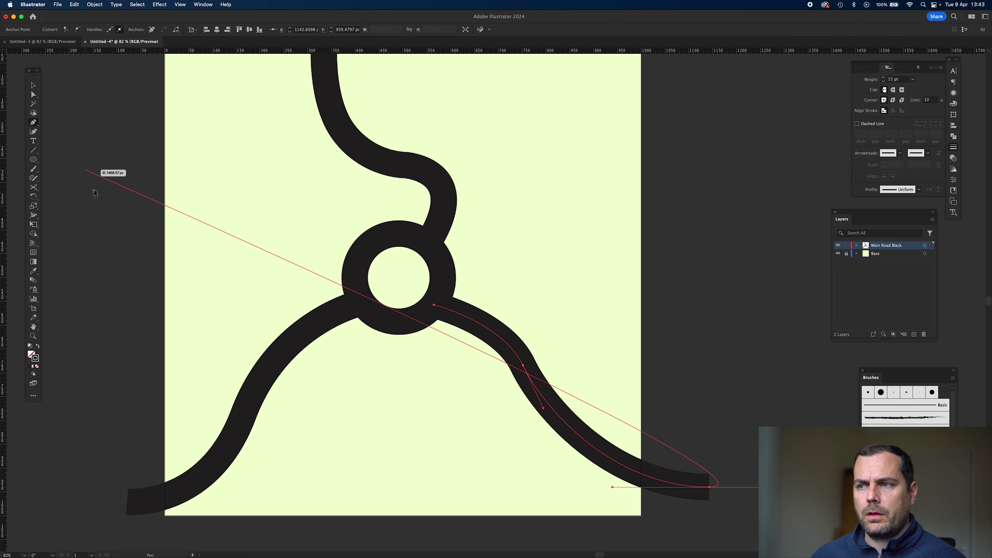
key("v")
left_click(63, 97)
scroll(326, 217, "left", 3)
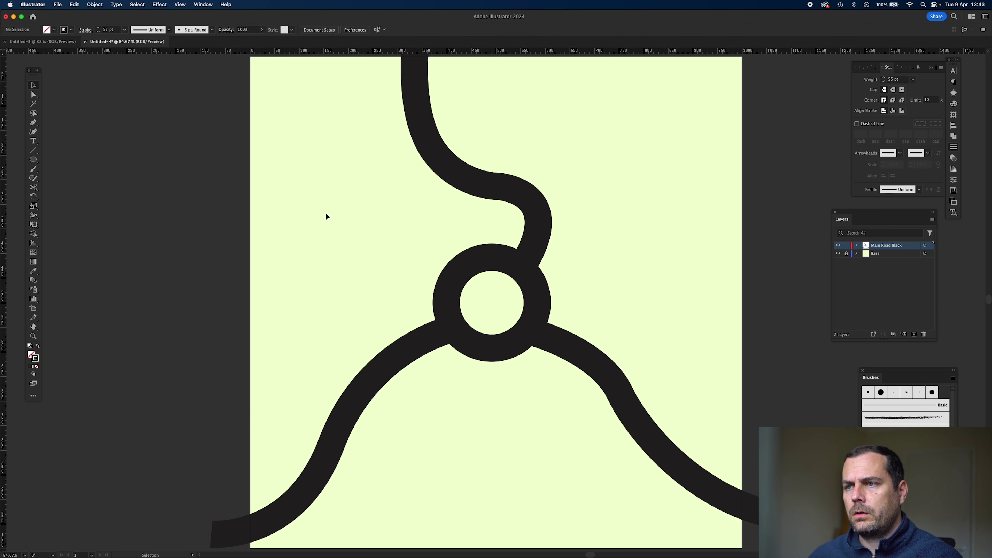
Step: Zoom out to the whole artboard and select the ring and all three roads
left_click(33, 327)
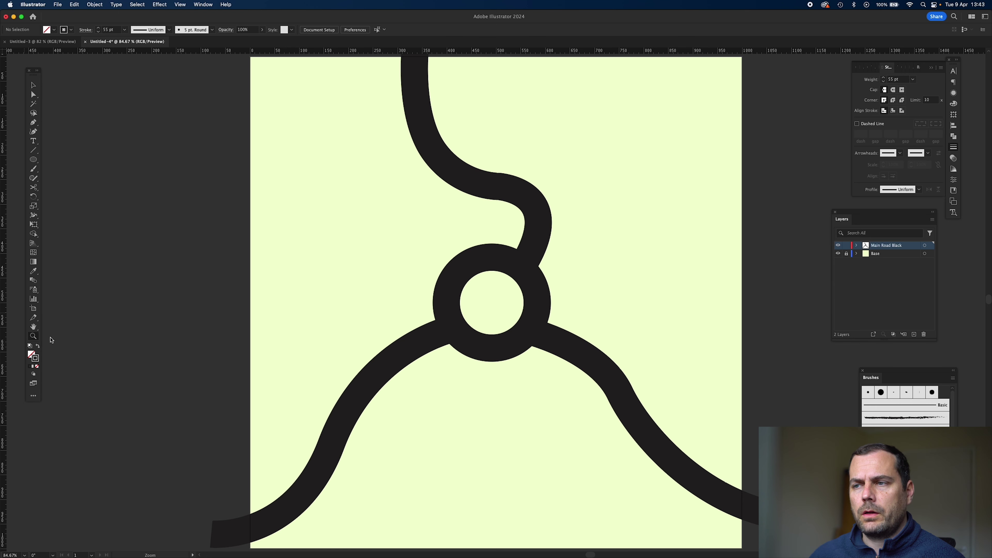
scroll(689, 367, "down", 1)
left_click_drag(726, 339, 641, 321)
left_click(33, 84)
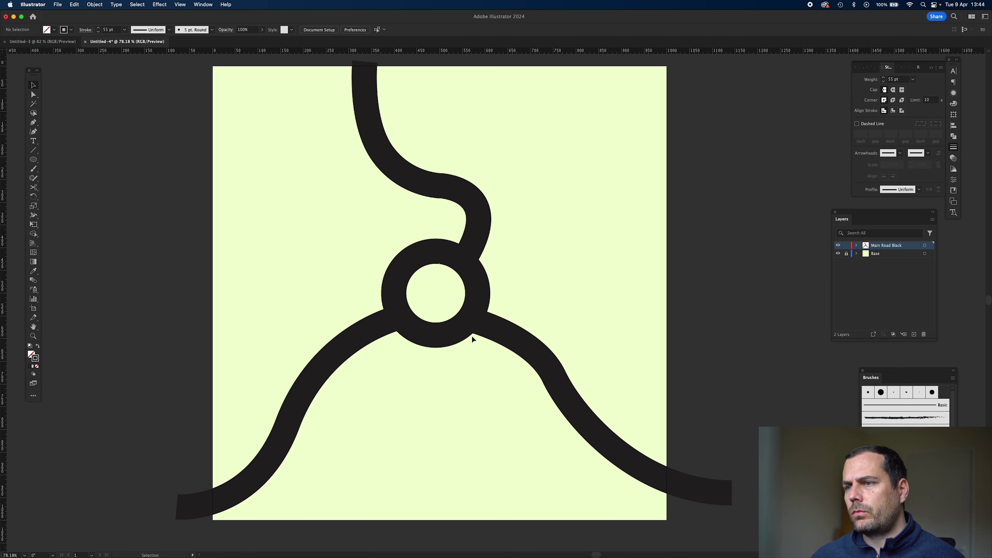
left_click(516, 341)
left_click(478, 266, "shift")
left_click(475, 238, "shift")
left_click(363, 336, "shift")
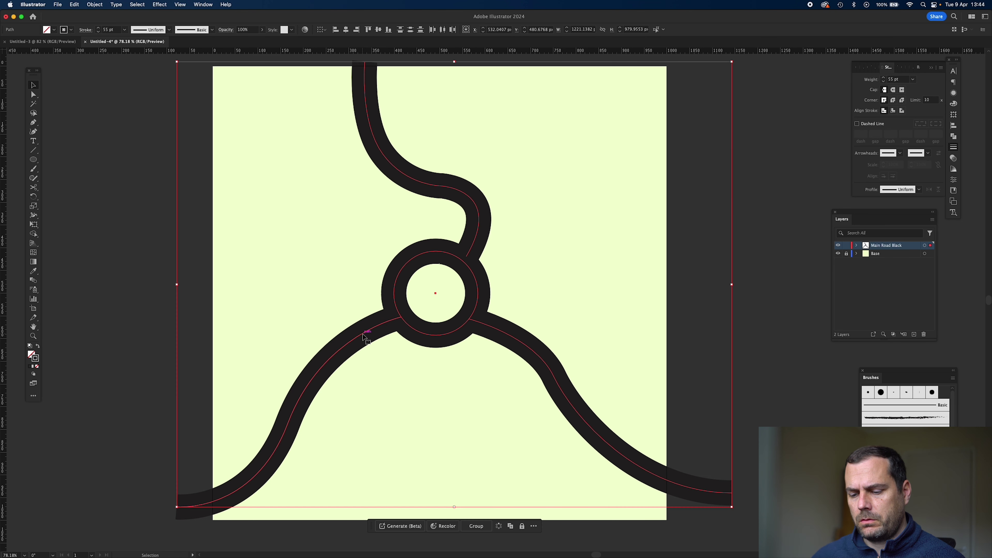
Step: Group the roads and add a new layer named Main Road White
key("super+g")
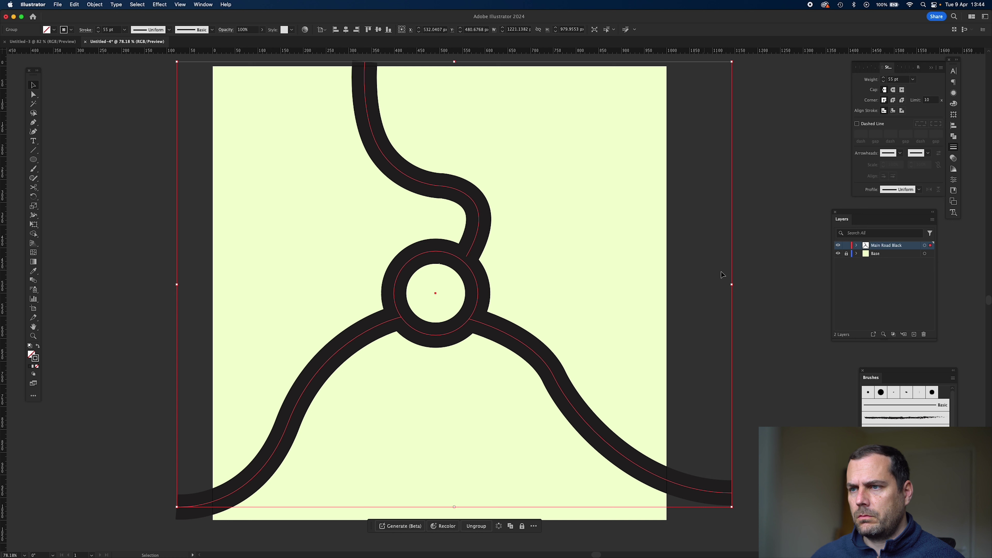
left_click(914, 335)
double_click(881, 246)
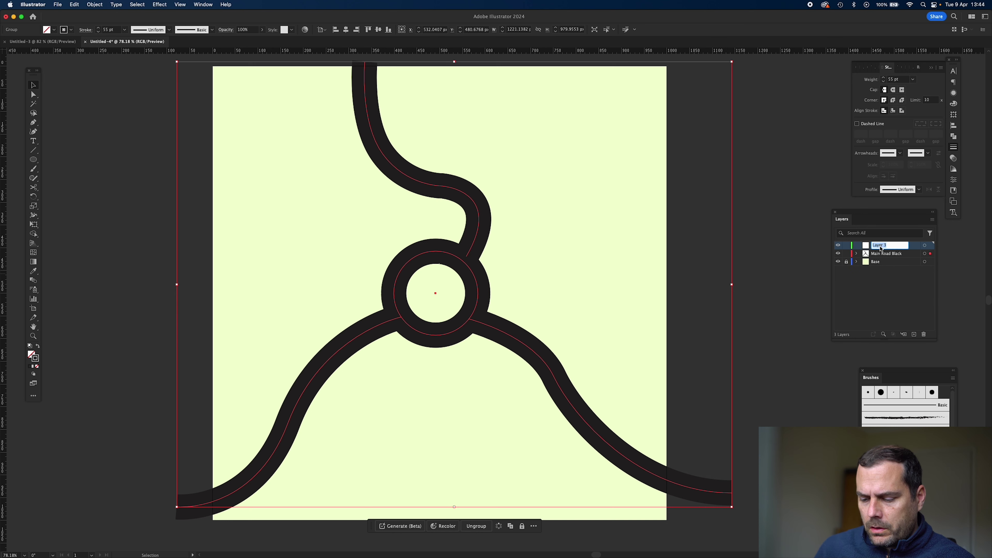
type("Main Road")
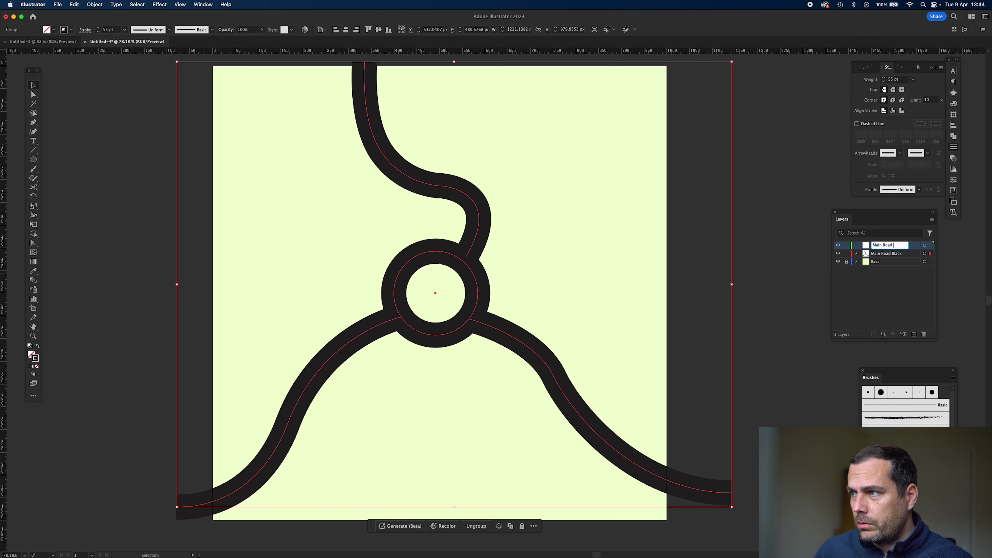
type(" White")
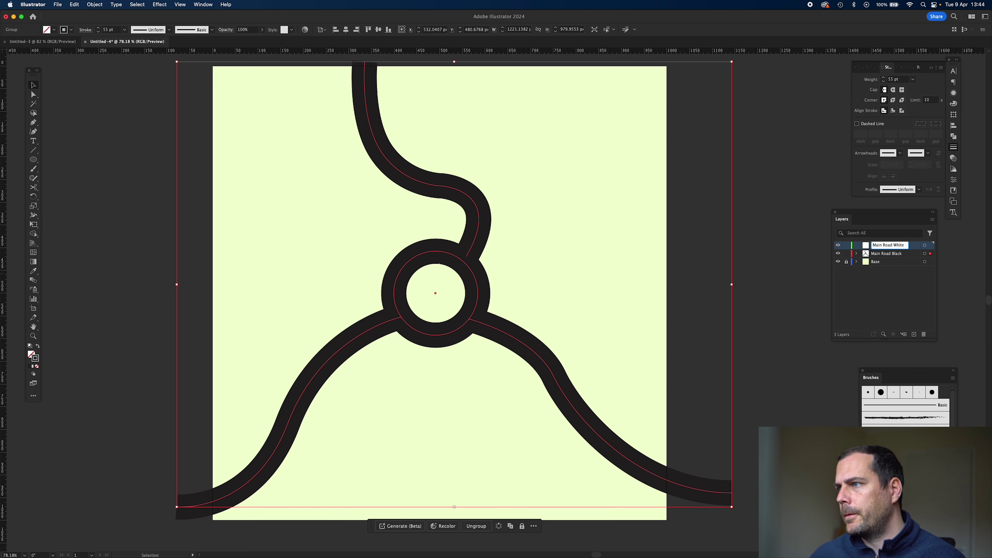
left_click(785, 307)
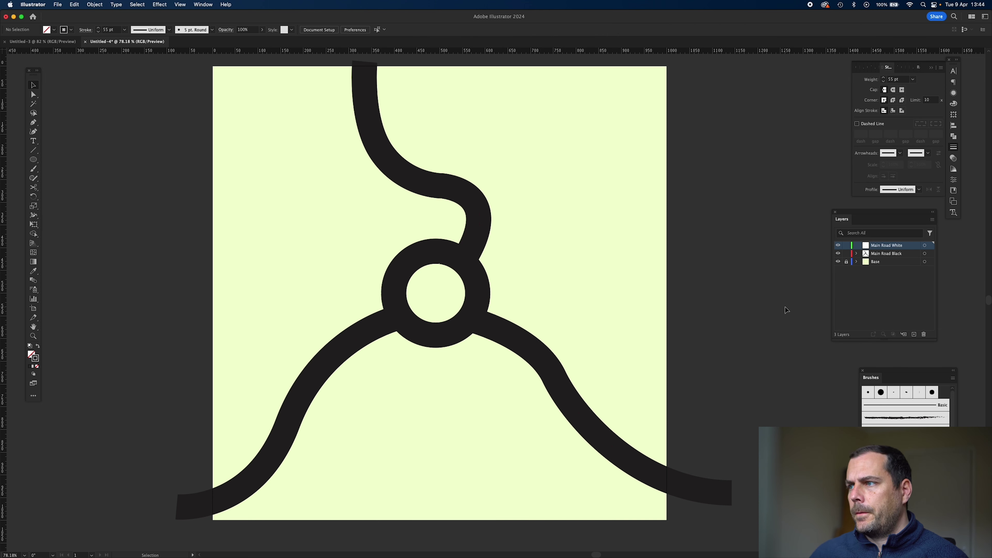
Step: Lock Main Road Black and paste the road group in place on Main Road White
left_click(493, 330)
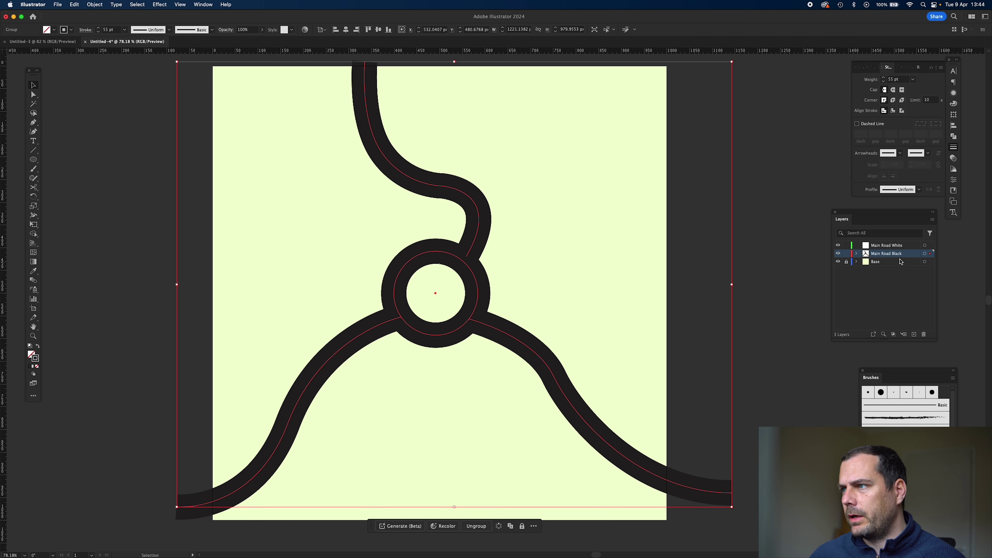
left_click(846, 253)
left_click(887, 246)
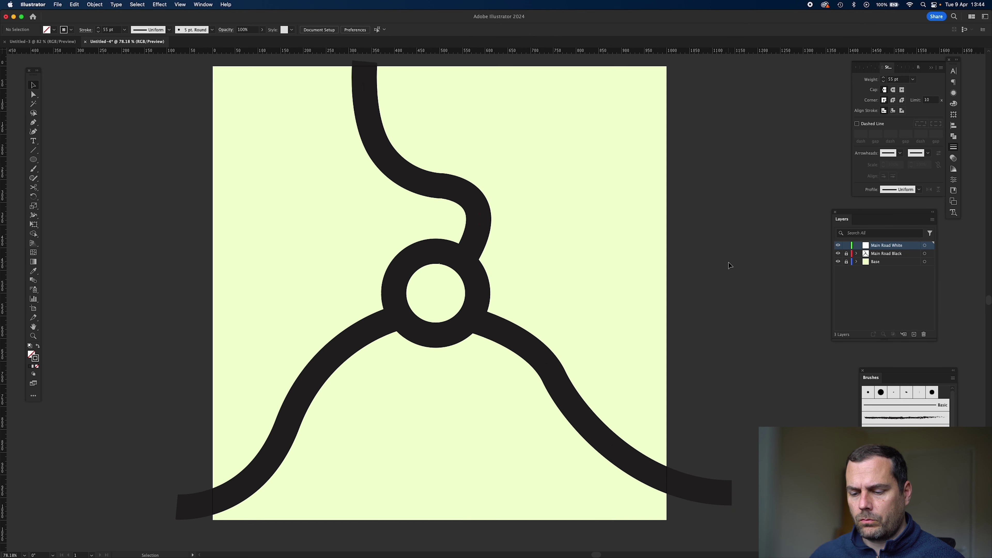
key("super+f")
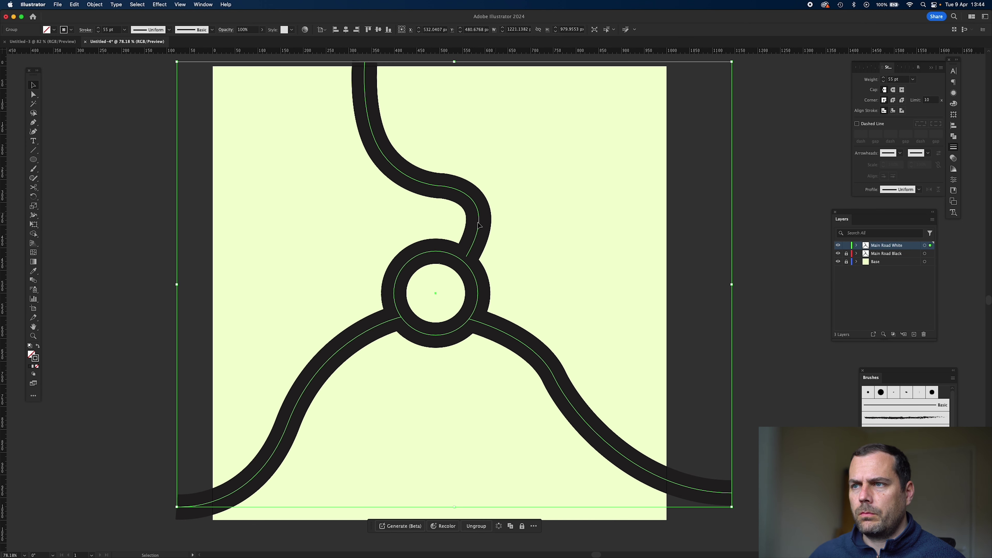
left_click_drag(479, 226, 552, 188)
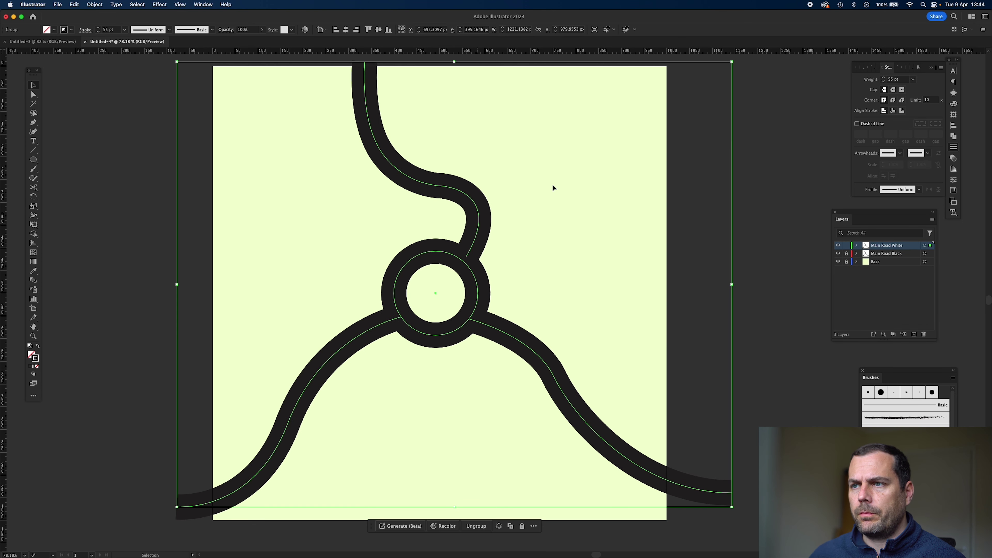
left_click(953, 104)
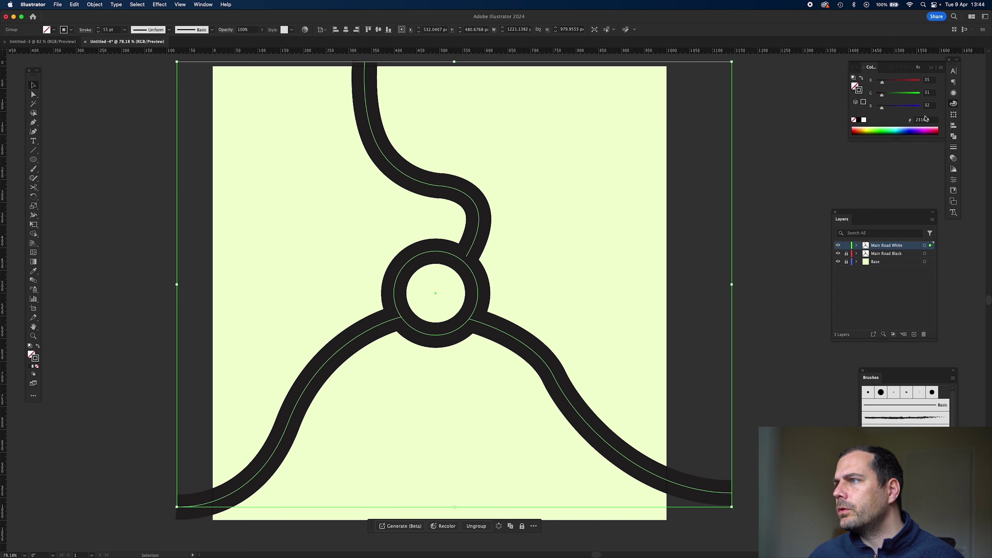
Step: Give the copied roads a white 34 pt stroke and deselect to check the outlines
left_click(863, 120)
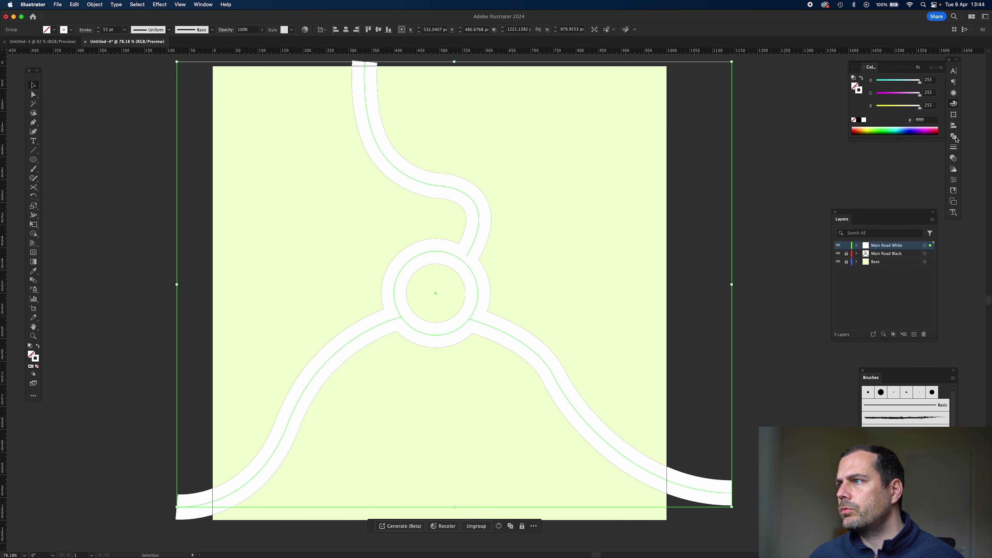
left_click(953, 147)
left_click(897, 80)
type("34")
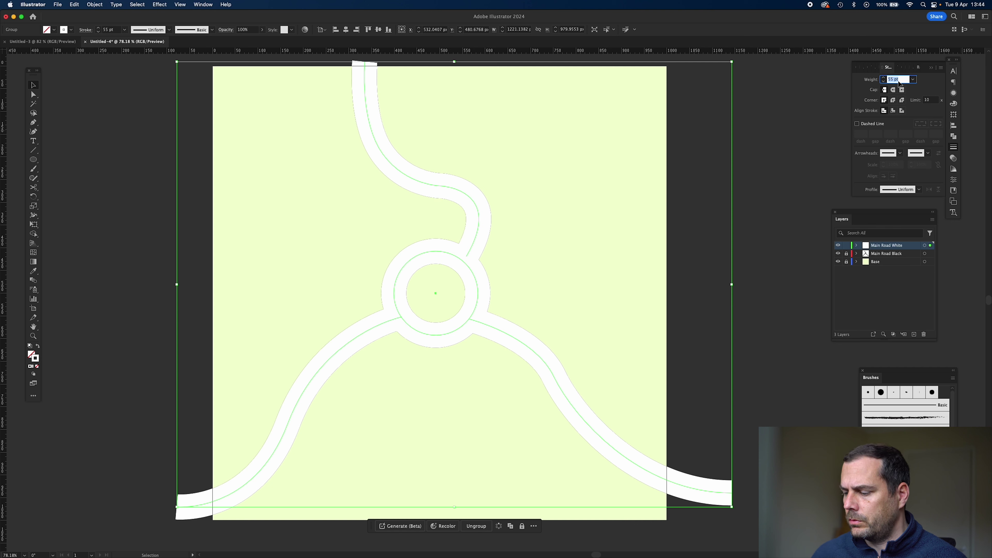
key("Tab")
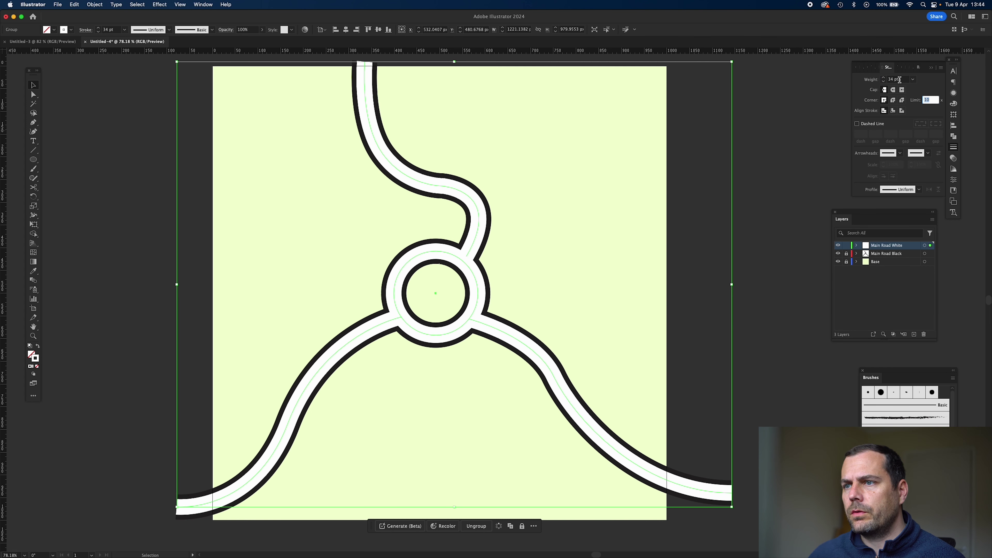
left_click(97, 102)
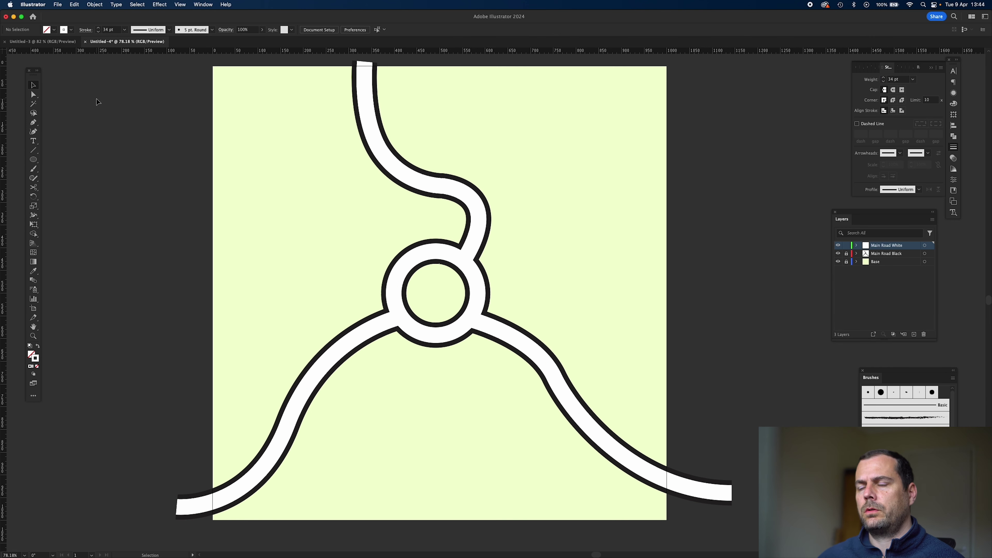
Step: Reselect the white roads and change their stroke weight to 21 pt
left_click(476, 207)
left_click(901, 80)
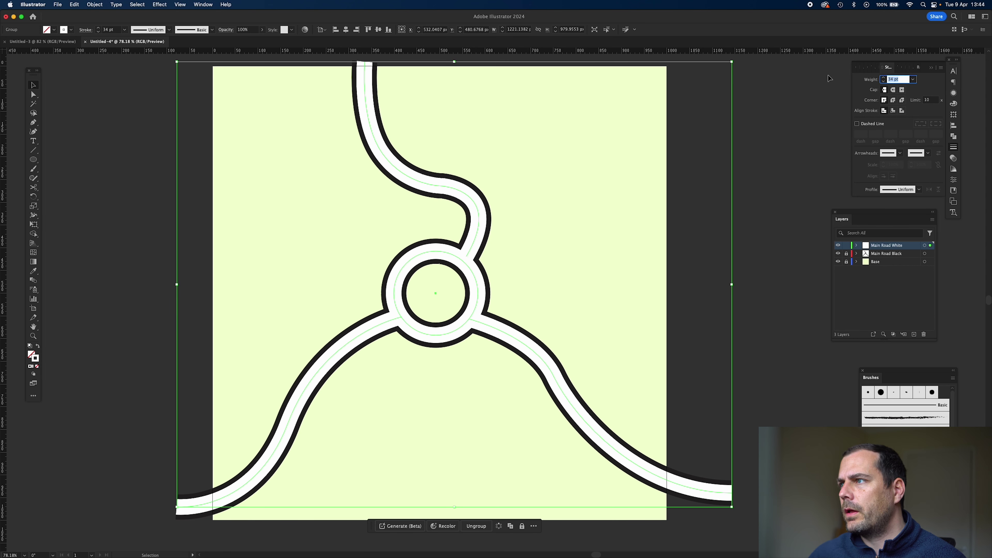
type("21")
left_click(752, 135)
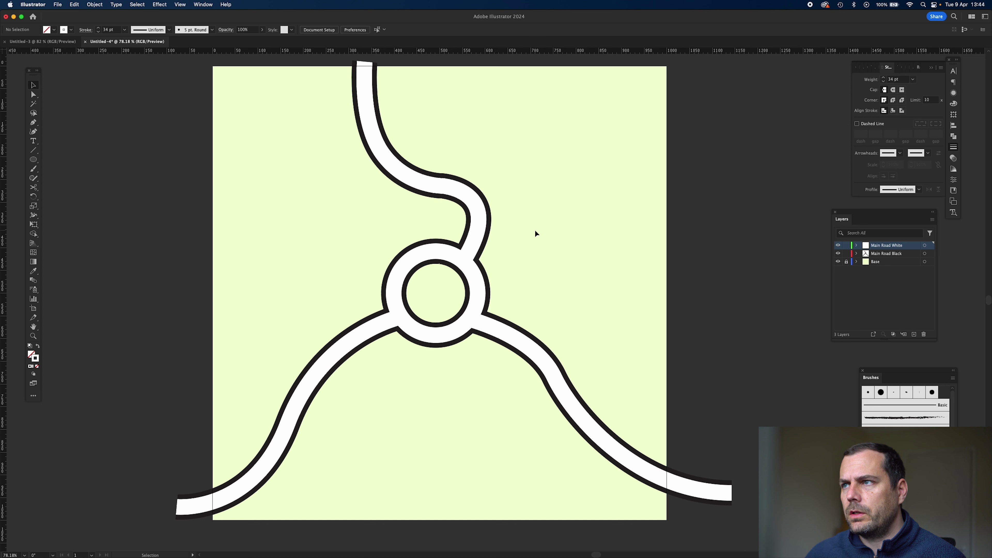
Step: Lock Main Road White and thicken the black road group's stroke to 89 pt
left_click_drag(731, 211, 358, 397)
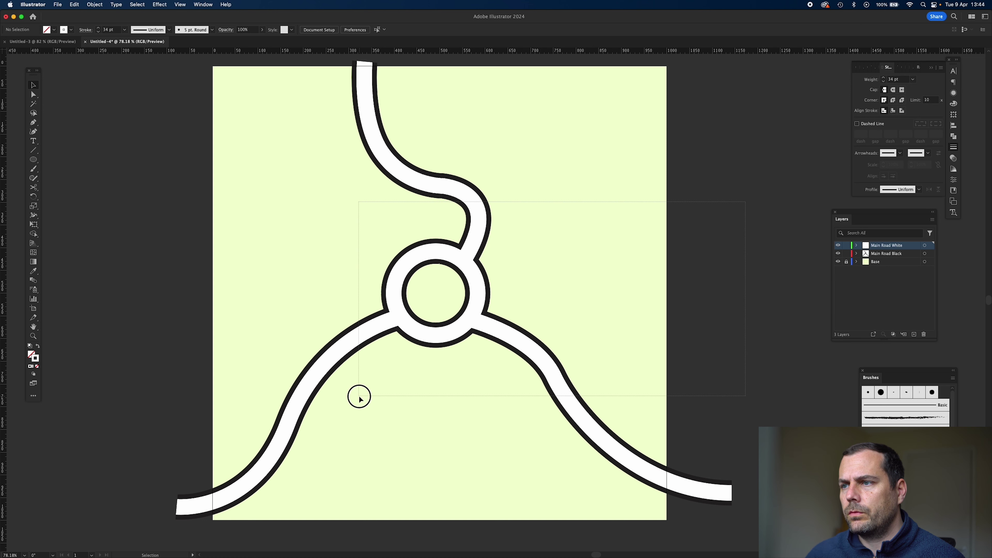
left_click(844, 245)
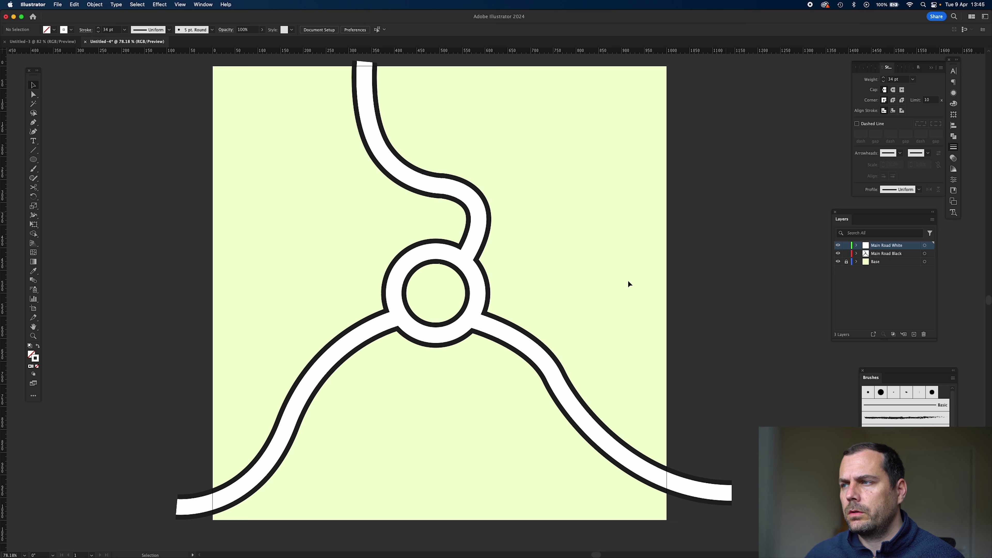
left_click_drag(664, 190, 344, 404)
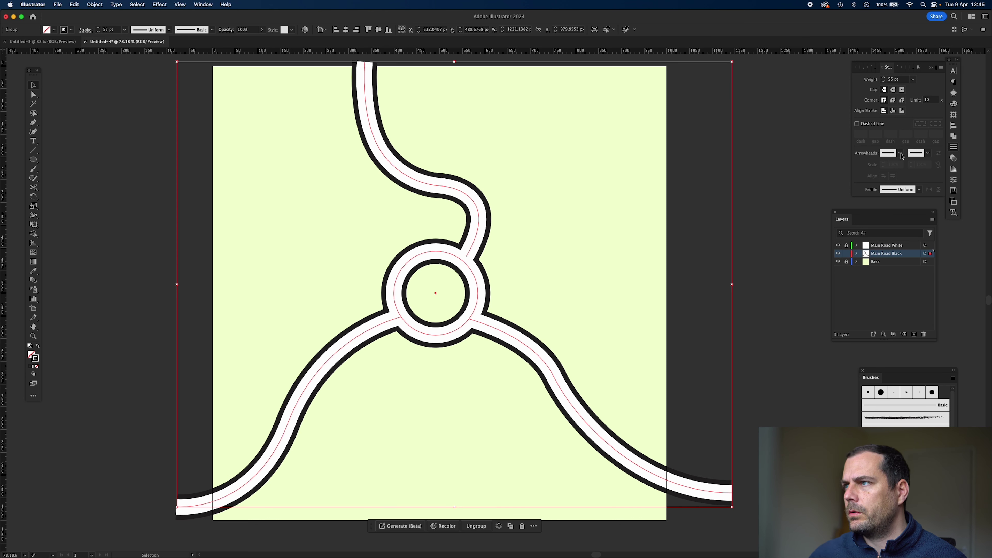
left_click(896, 80)
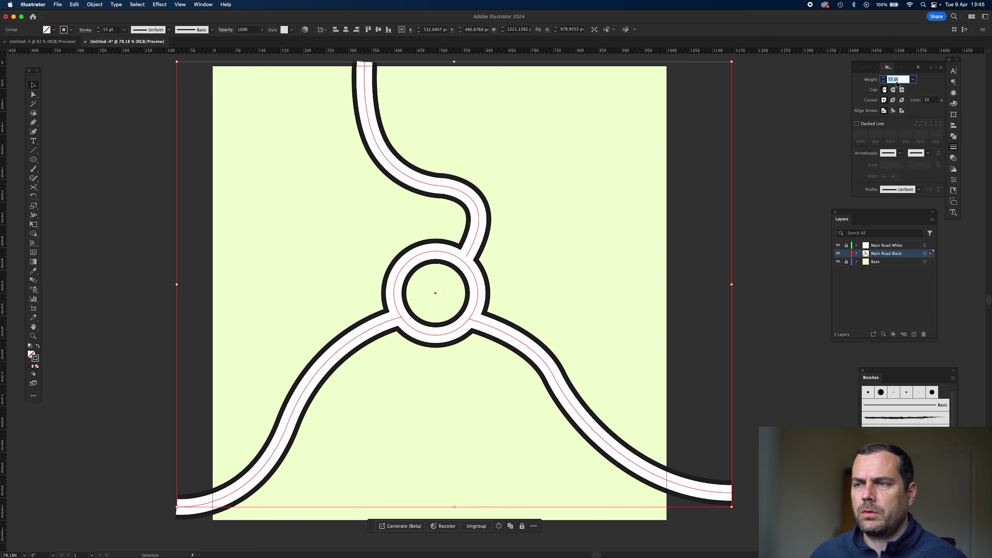
type("89")
key("Tab")
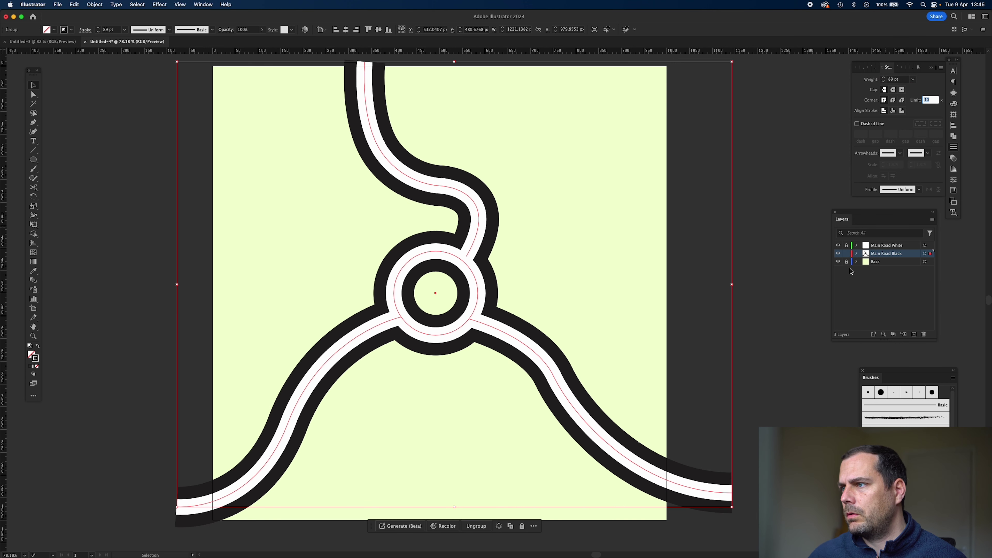
Step: Lock Main Road Black and set the white road group's stroke to 55 pt
left_click(846, 253)
left_click(886, 245)
left_click(899, 80)
type("55")
key("Tab")
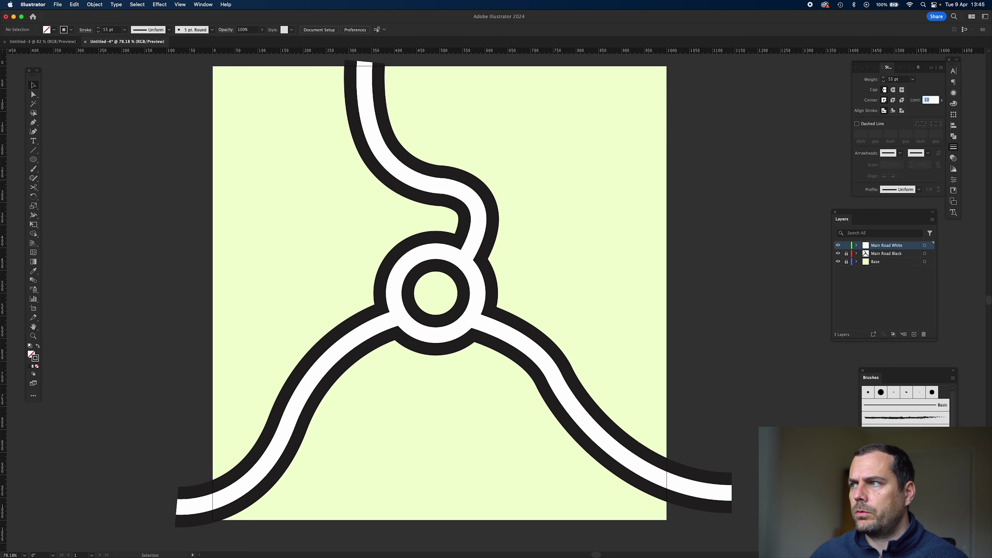
left_click(405, 398)
key("super+a")
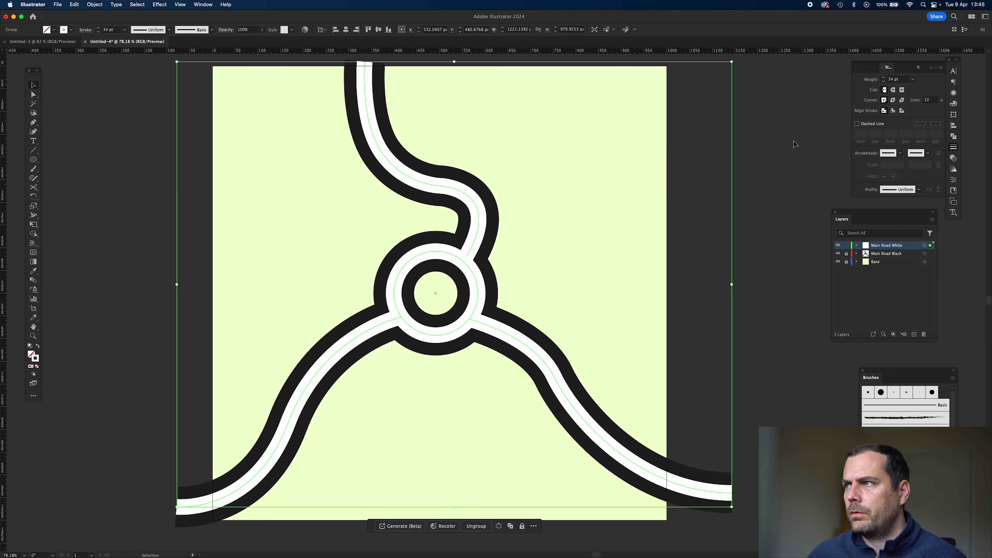
left_click(899, 79)
type("55")
key("Tab")
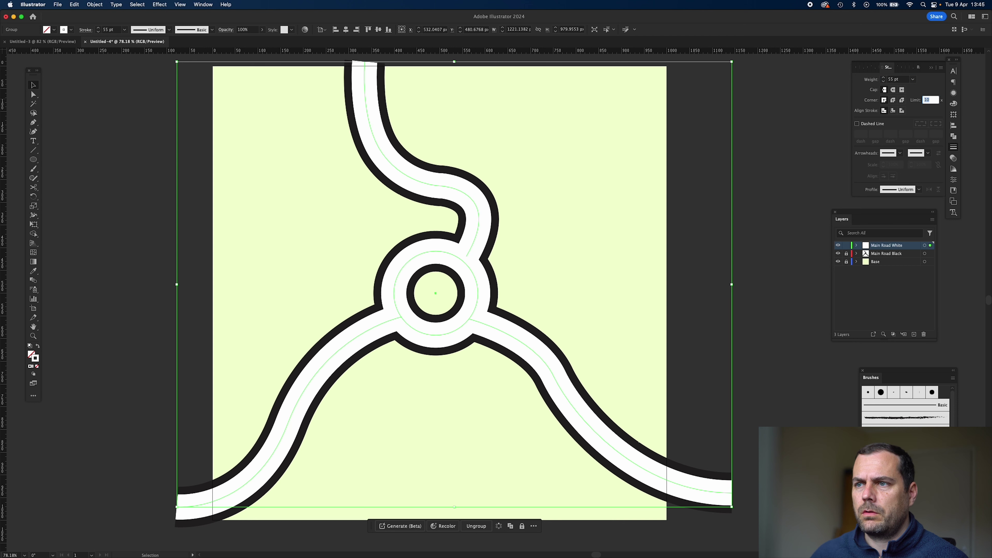
left_click(782, 132)
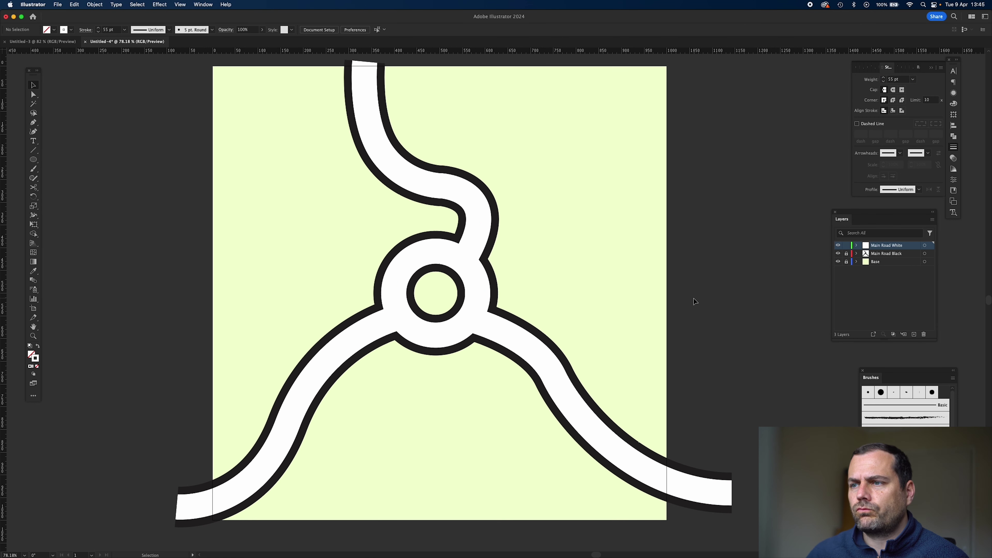
Step: Lock Main Road White and add a new layer named Road Black
left_click(846, 246)
left_click(914, 334)
double_click(877, 245)
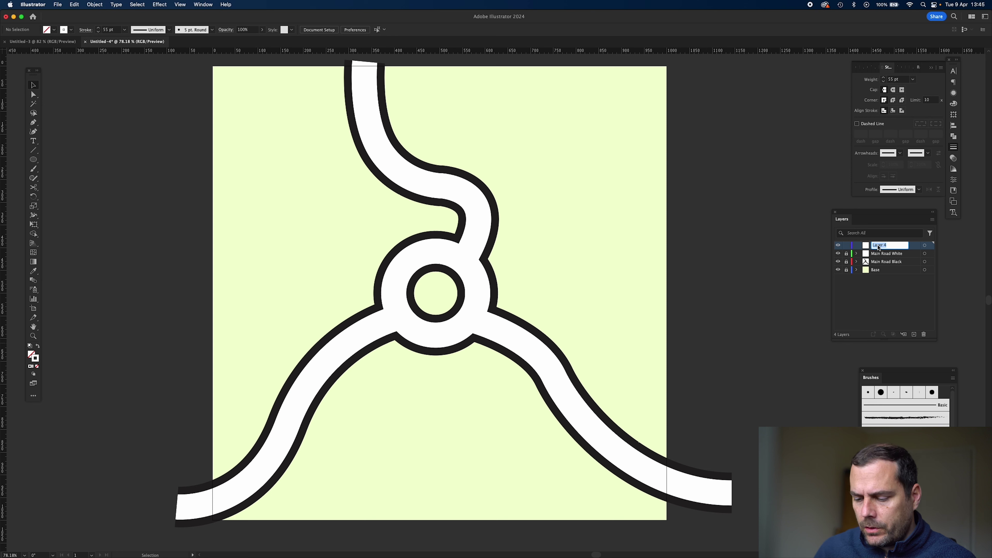
type("Road Black")
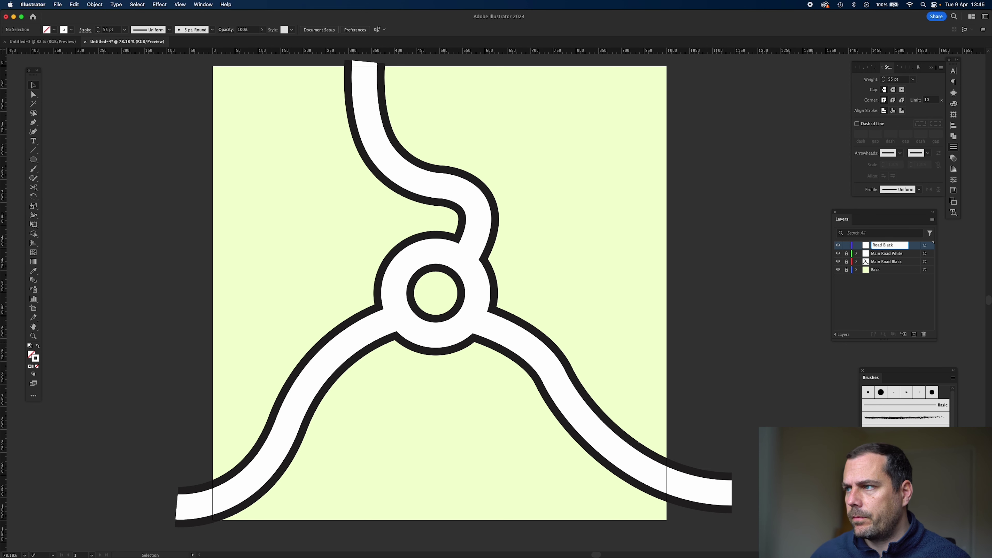
key("Return")
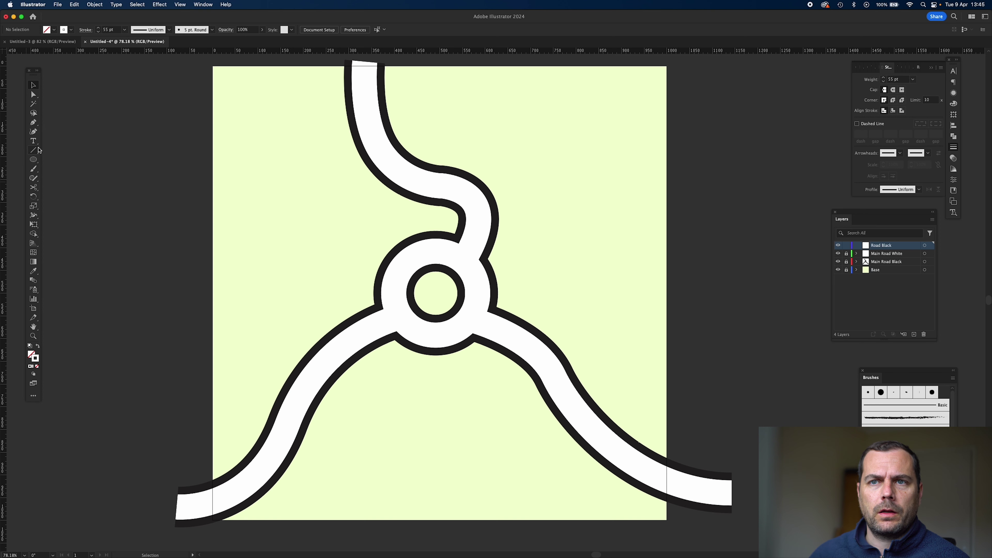
Step: Draw a winding side road from the upper main road curving toward the right edge
left_click(33, 123)
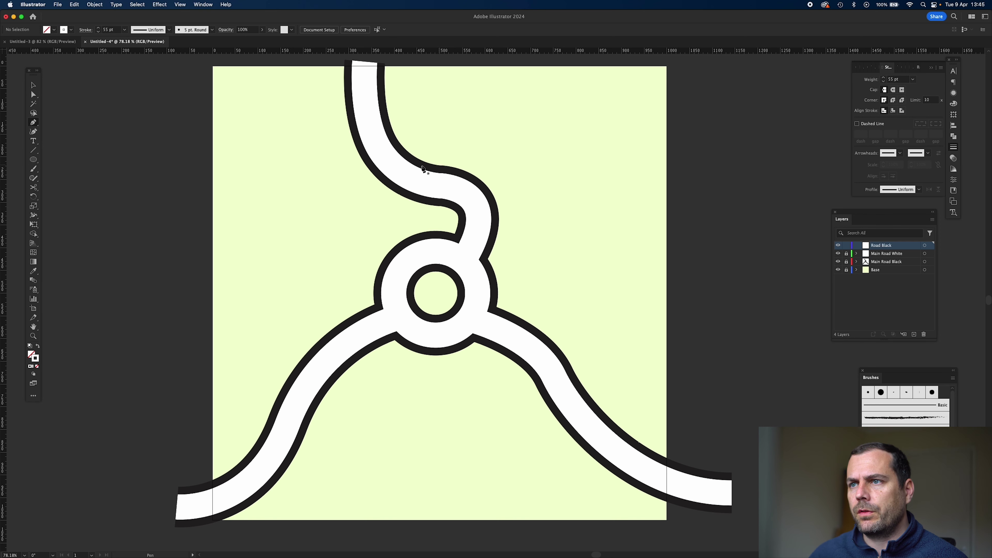
left_click_drag(409, 159, 438, 143)
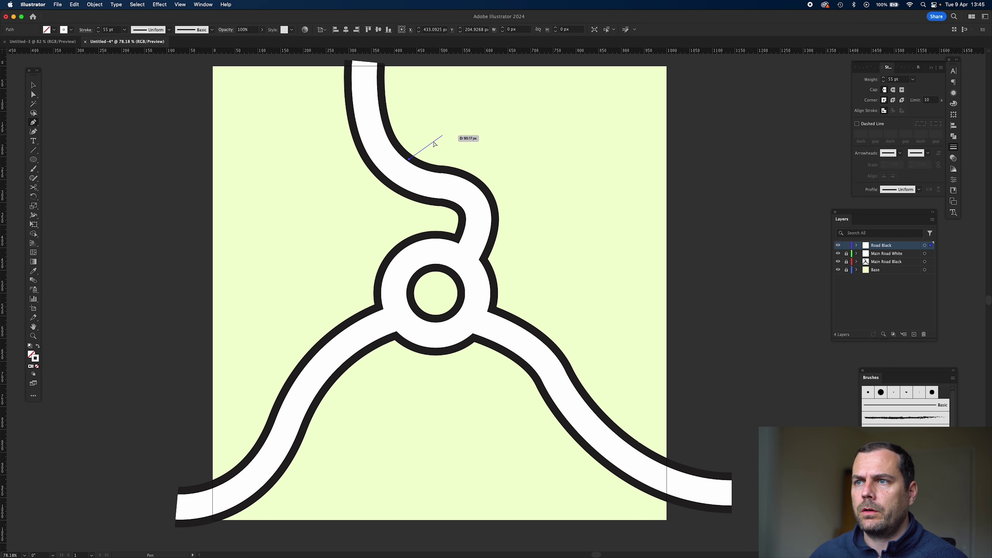
key("ctrl+z")
left_click(395, 149)
left_click_drag(556, 116, 679, 147)
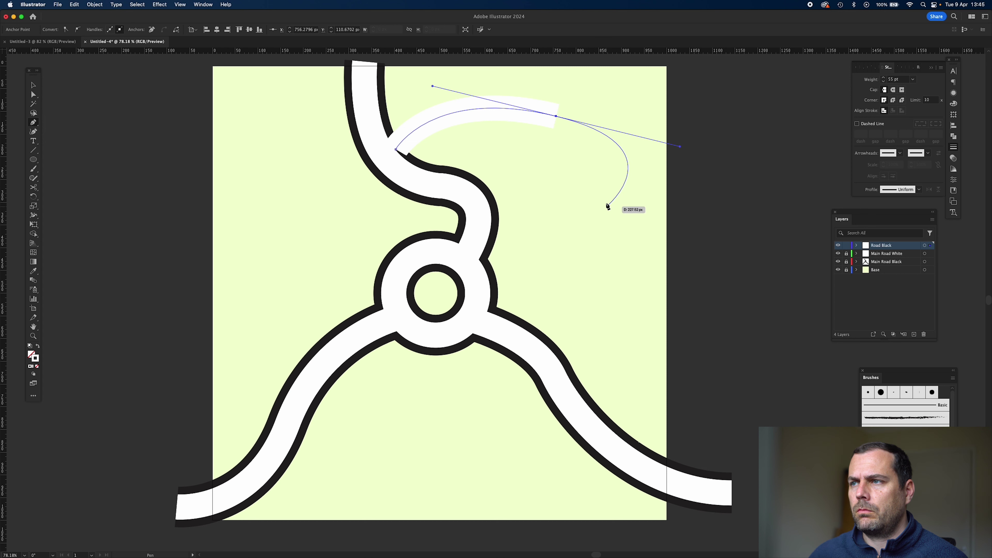
left_click_drag(600, 220, 597, 233)
mouse_move(585, 290)
left_mouse_down()
mouse_move(589, 310)
mouse_move(612, 328)
left_mouse_up()
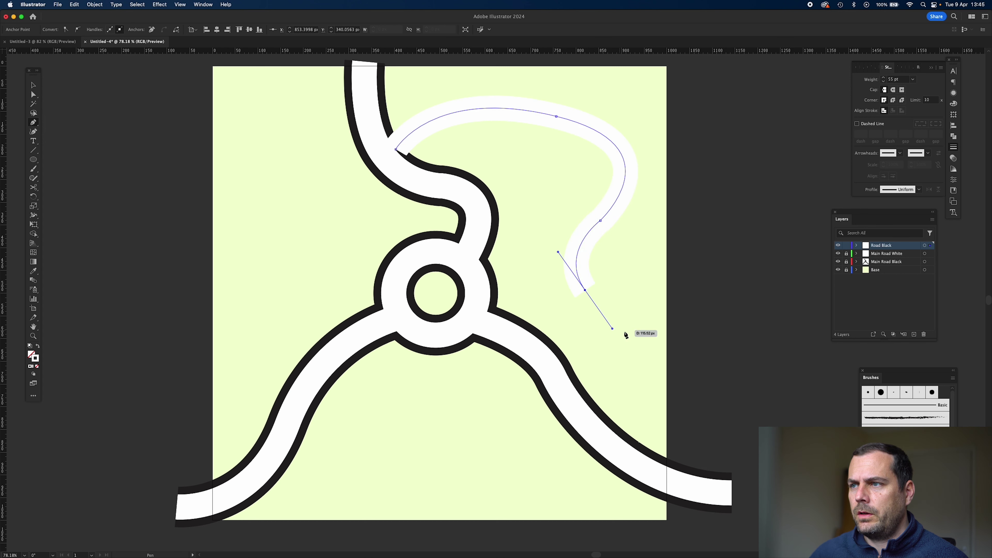
left_click(696, 337)
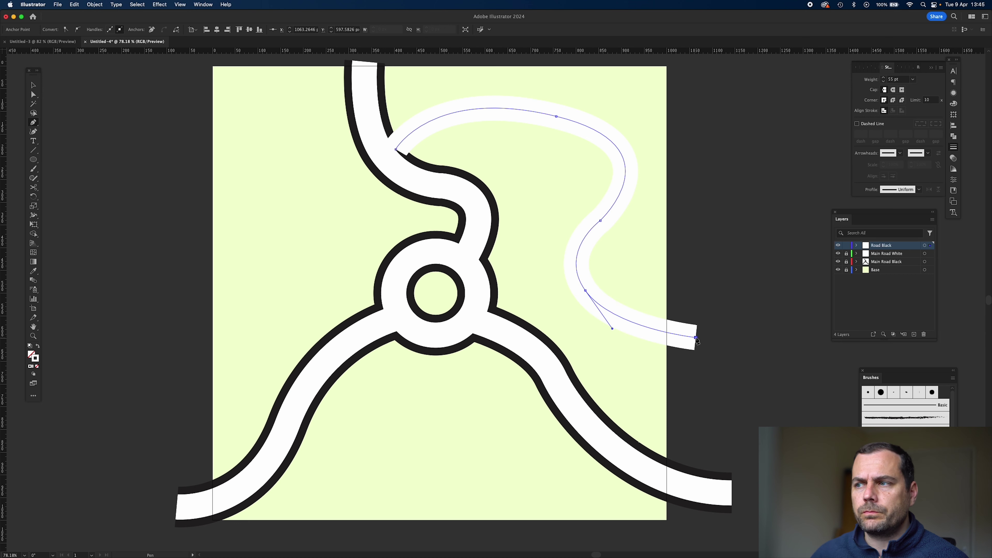
left_click(34, 85)
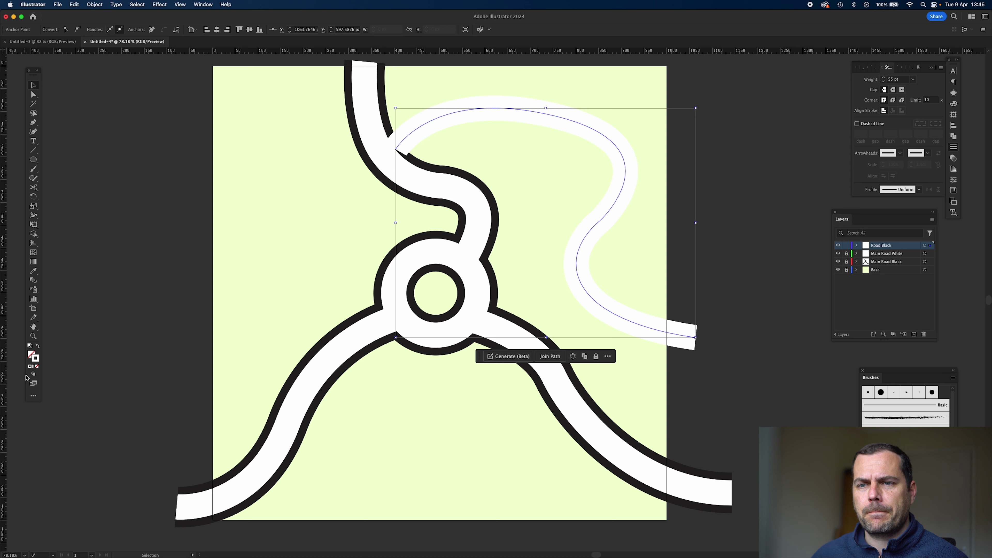
Step: Set the new side road's stroke to black and deselect it
left_click(953, 103)
left_click(862, 121)
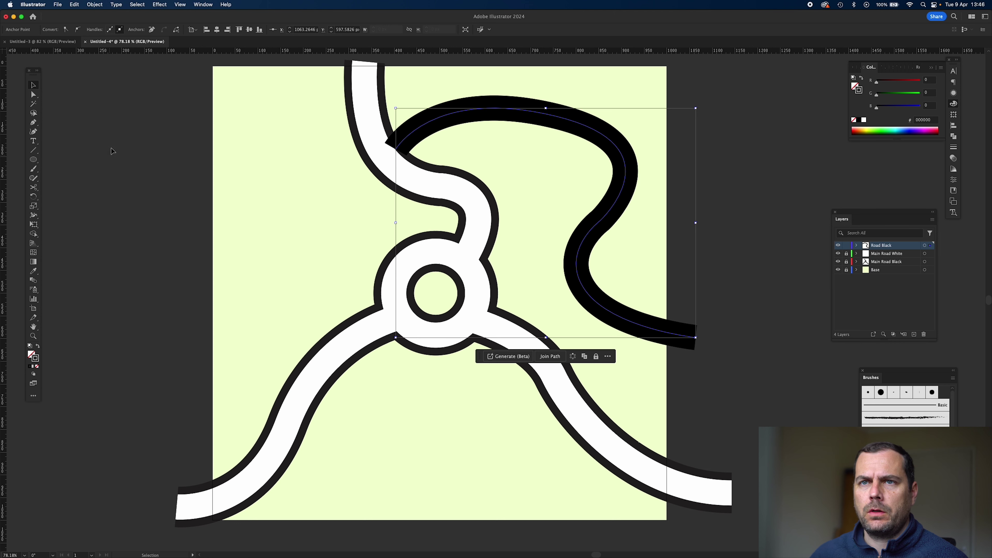
left_click(97, 112)
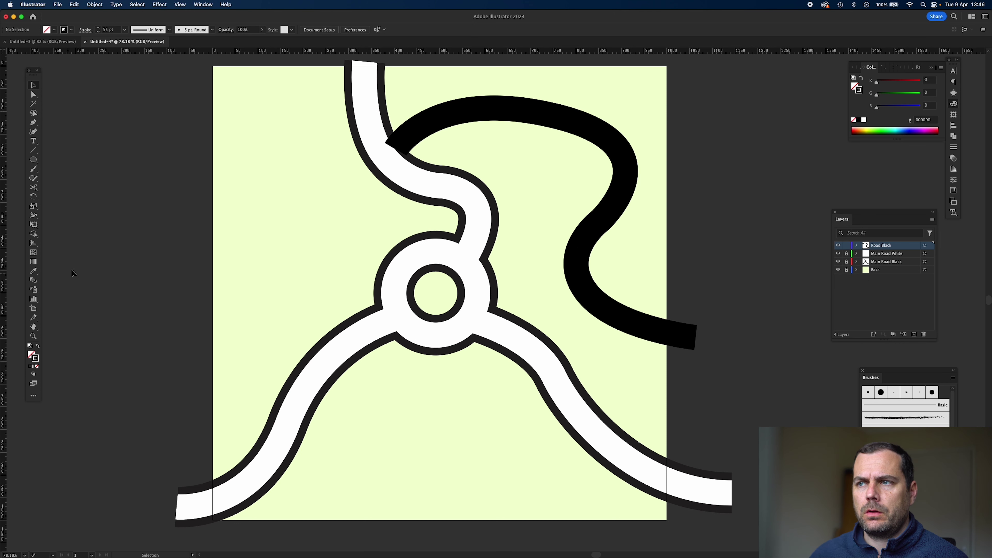
left_click(34, 123)
Step: Draw a black road curving up from the left main road to the page's top edge
left_click(293, 374)
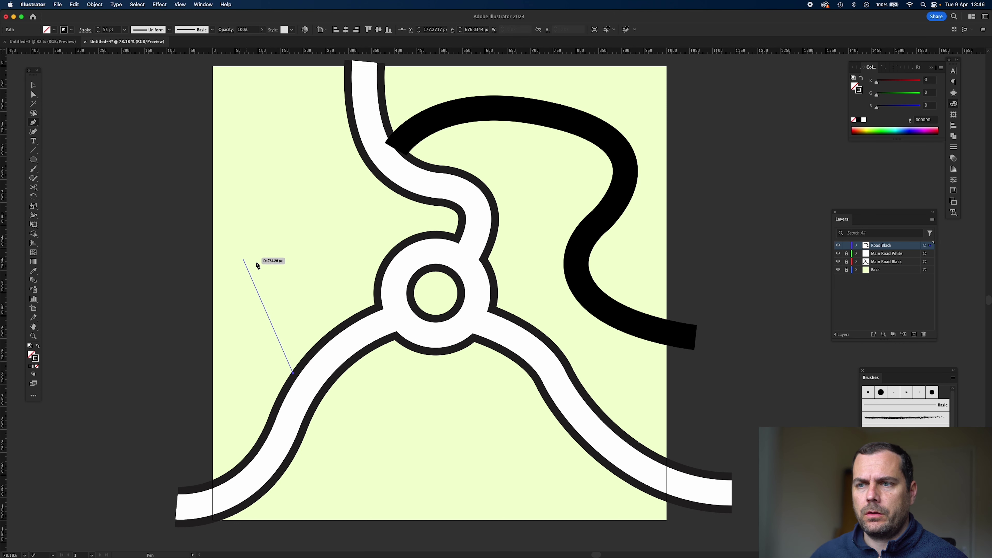
left_click_drag(252, 265, 248, 191)
left_click(252, 63)
left_click(33, 85)
left_click(114, 153)
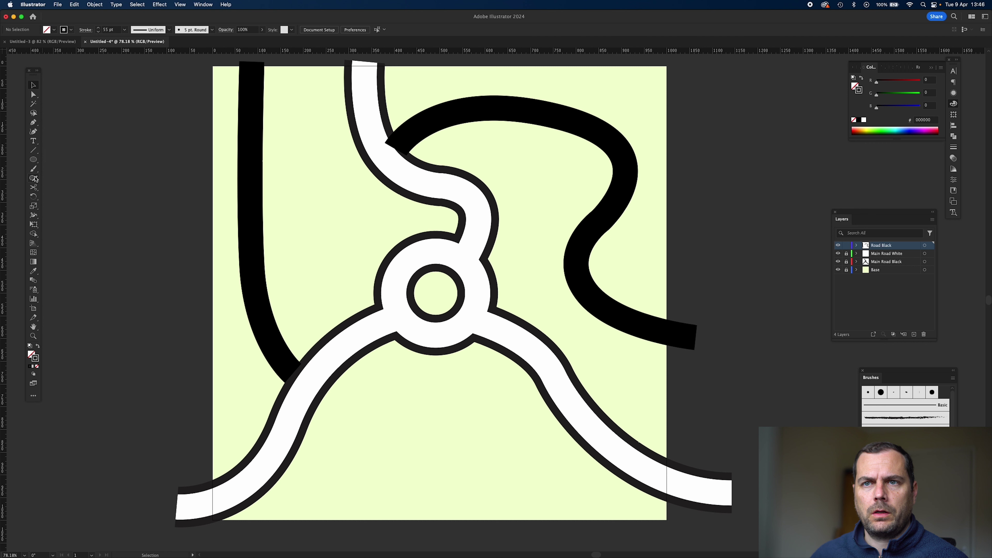
Step: Draw a curving black road from the right main road to the bottom edge, then select all three black roads
left_click(35, 122)
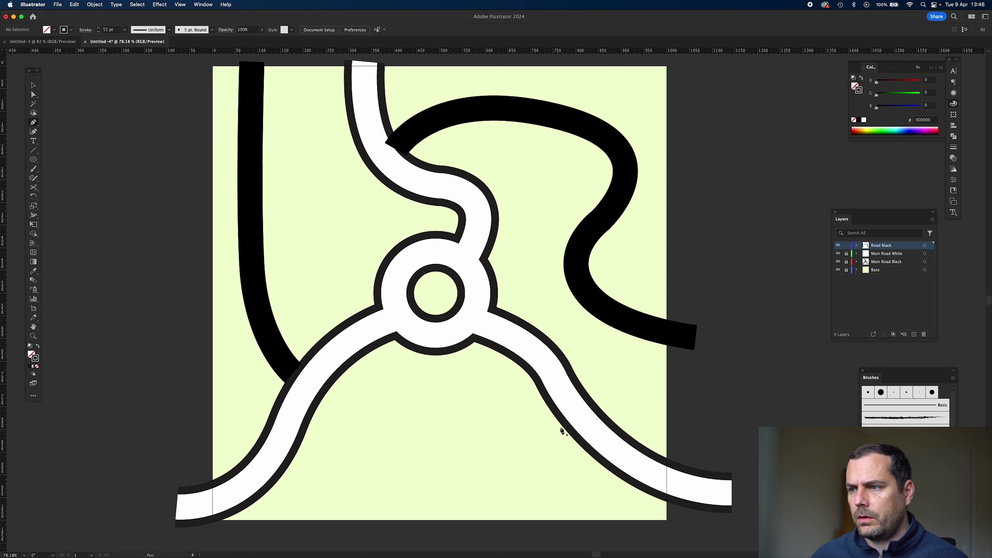
left_click(549, 406)
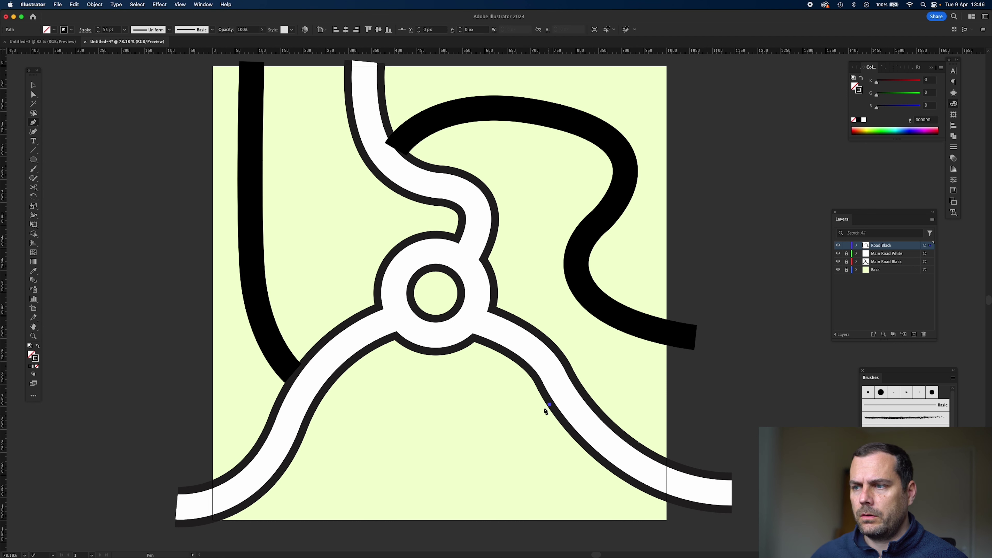
key("Escape")
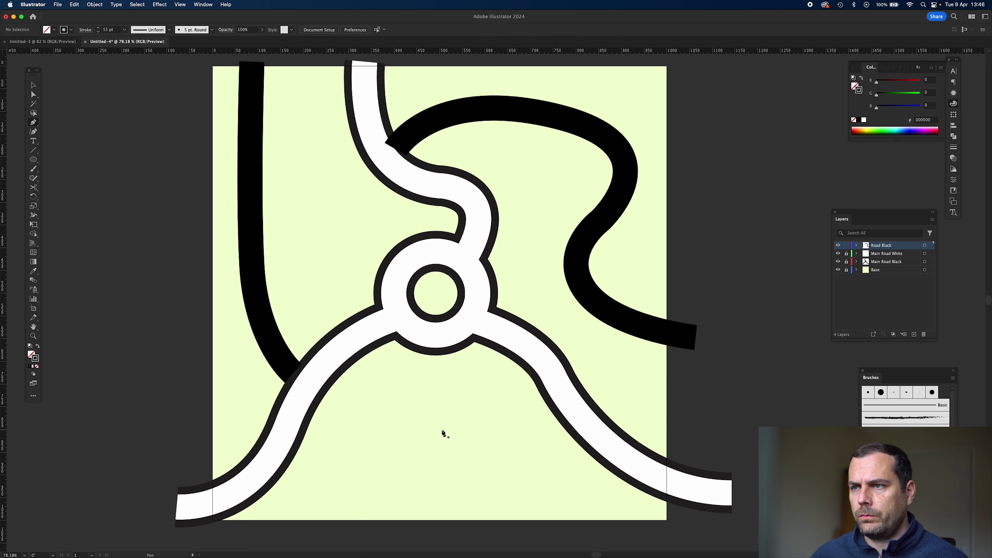
left_click(556, 412)
left_click_drag(471, 434, 431, 430)
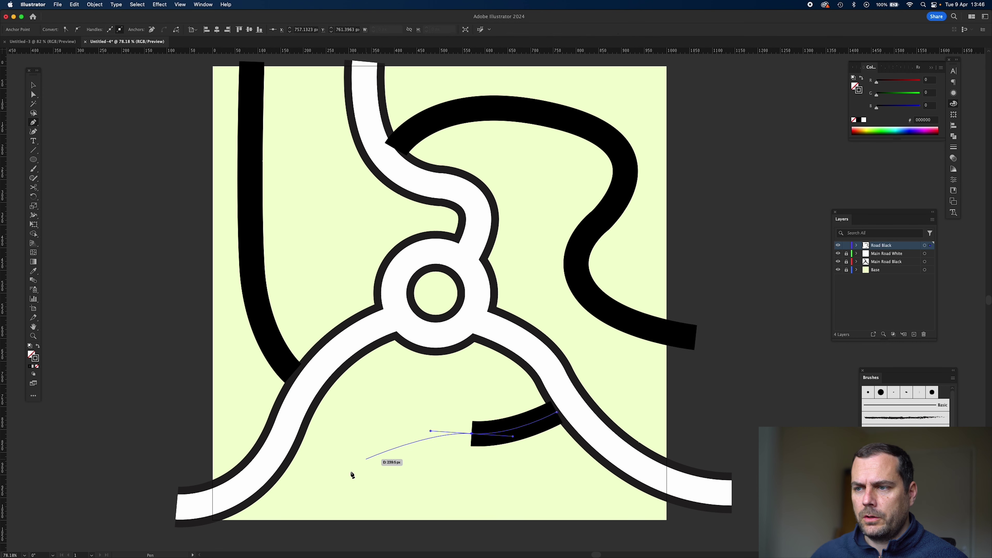
left_click_drag(348, 473, 330, 508)
left_click(320, 527)
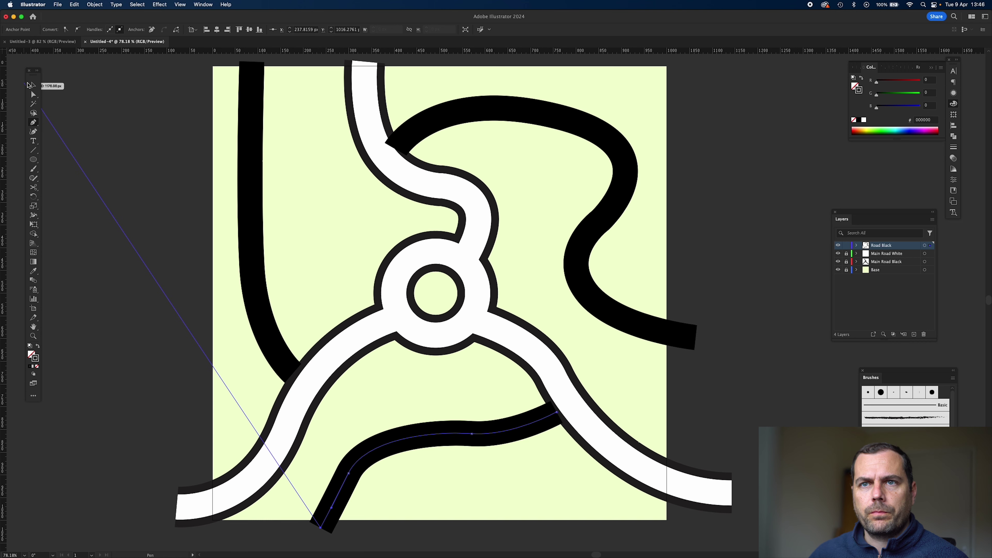
left_click(28, 84)
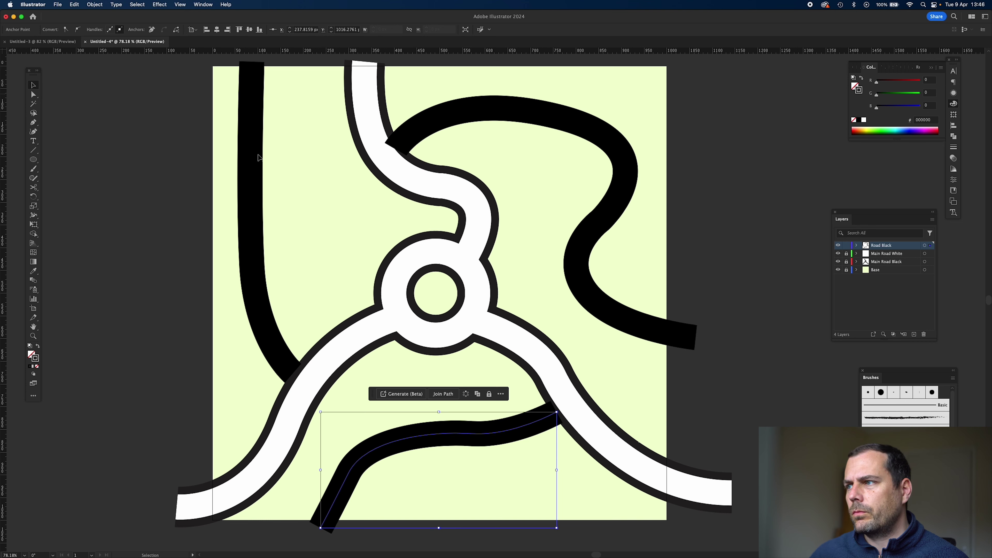
left_click(607, 217, "shift")
left_click(265, 324, "shift")
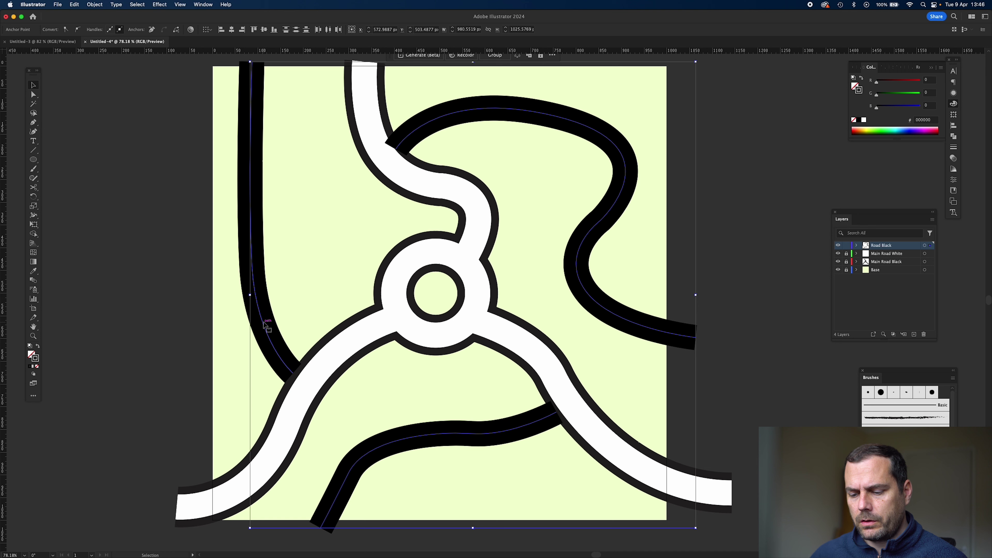
Step: Group the three black roads and add a new layer named 'Road White'
key("super+g")
left_click(914, 334)
double_click(879, 244)
type("Road")
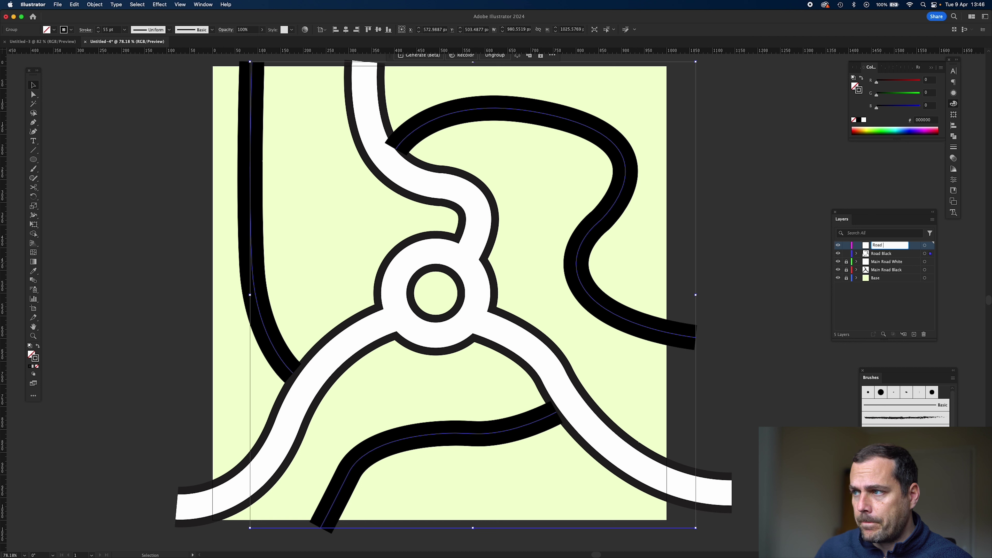
type(" White")
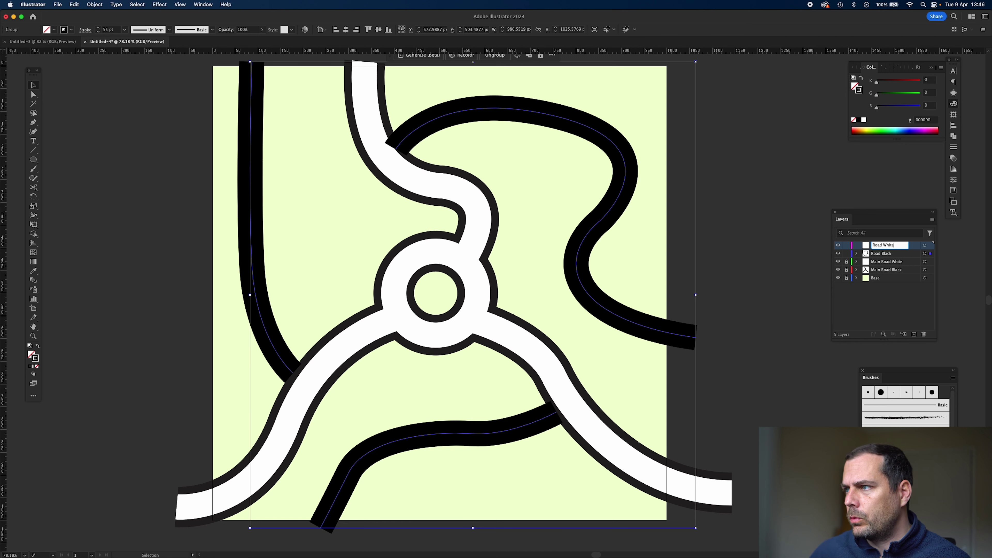
left_click(897, 254)
Step: Lock Road Black and place a copy of the roads on the Road White layer
left_click(846, 254)
left_click(900, 247)
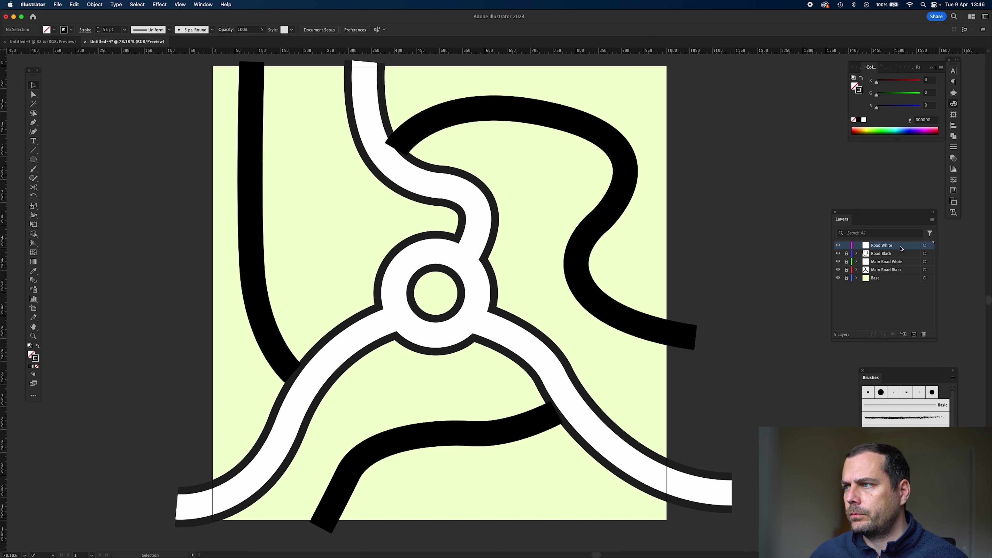
key("super+a")
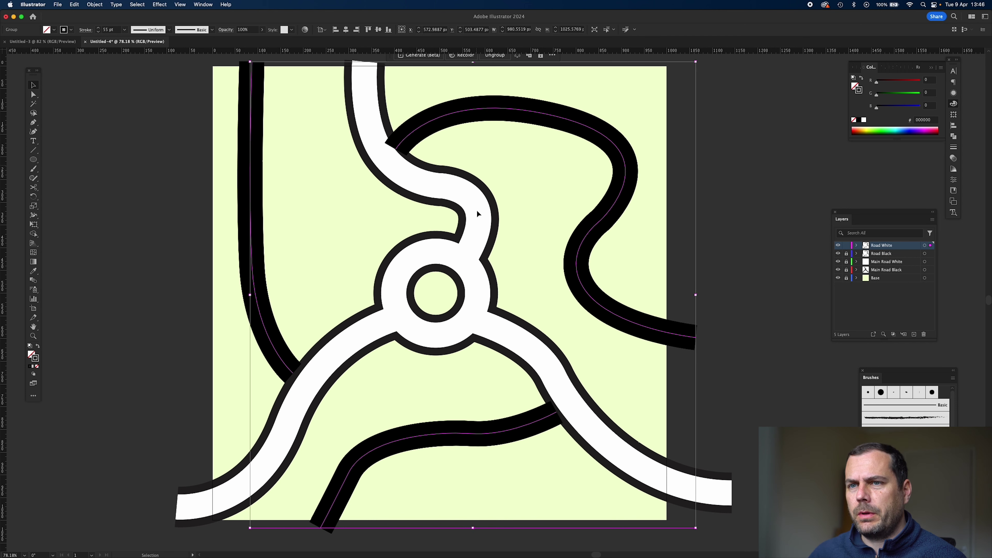
Step: Give the copied roads a white 34 pt stroke
left_click(864, 120)
left_click(953, 147)
left_click(898, 79)
type("34")
key("Tab")
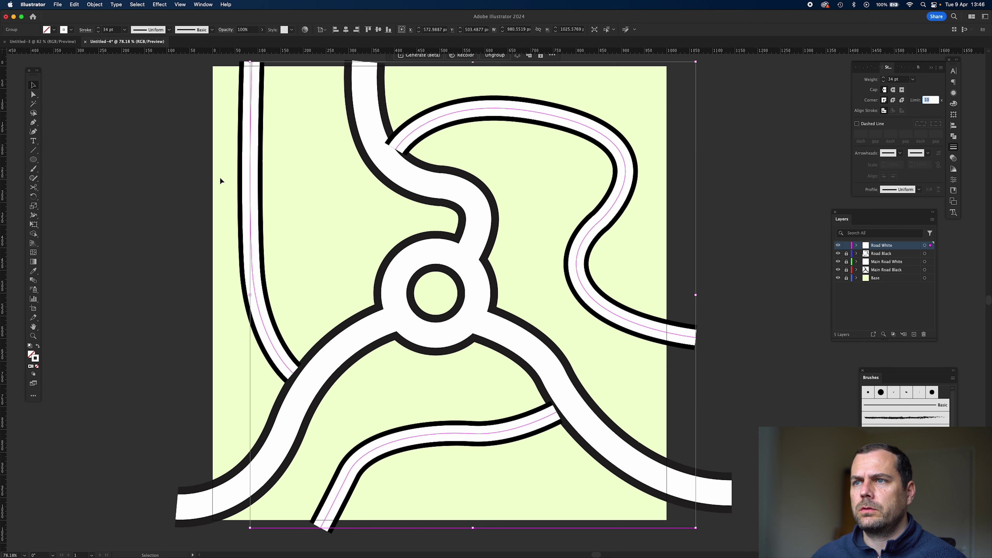
Step: Unlock Road Black and nudge the upper-right winding road left and down onto its outline
left_click(86, 95)
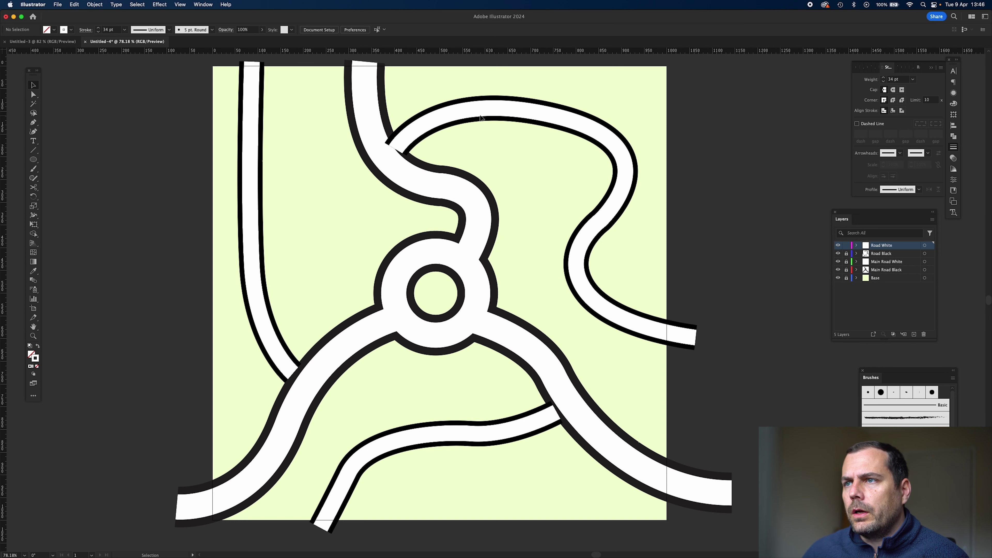
left_click(446, 109)
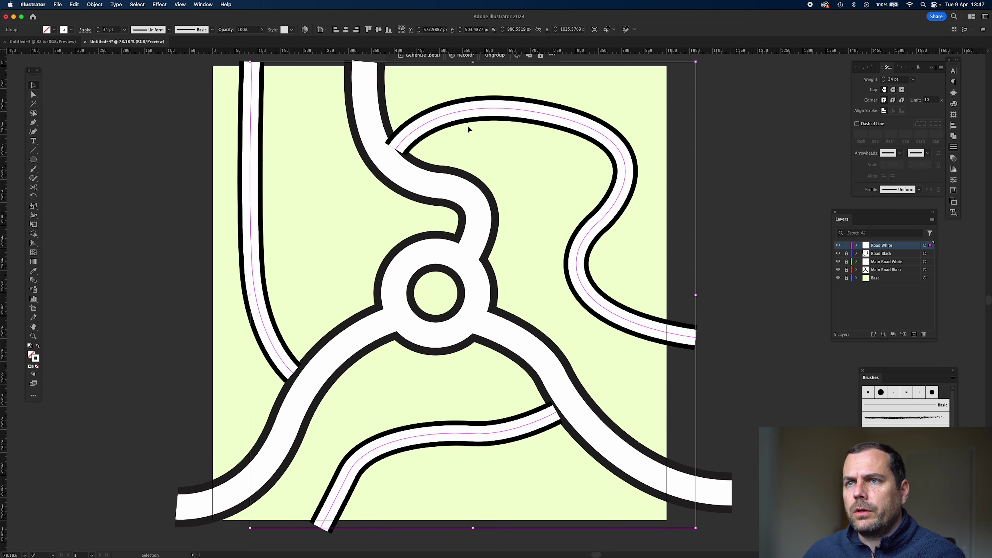
left_click_drag(419, 85, 470, 143)
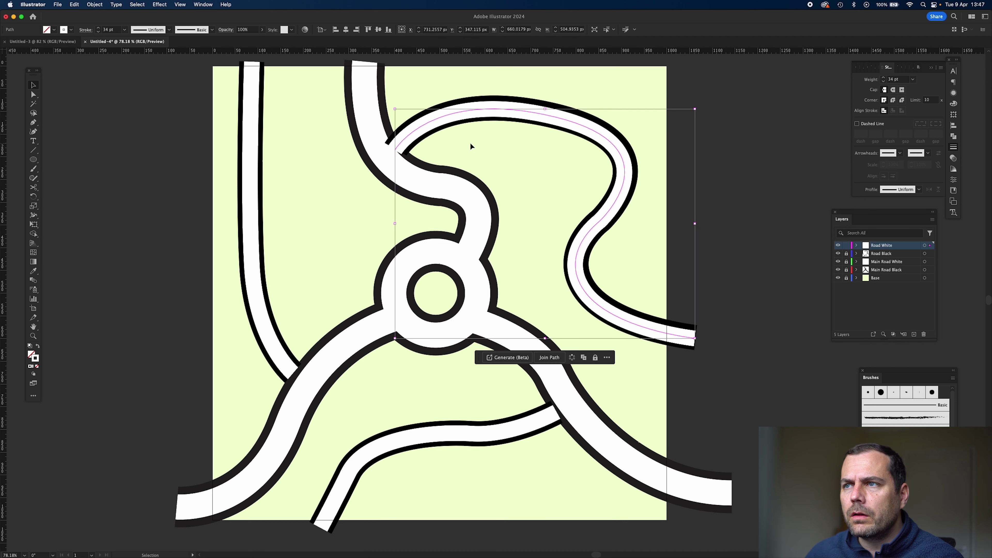
left_click(846, 254)
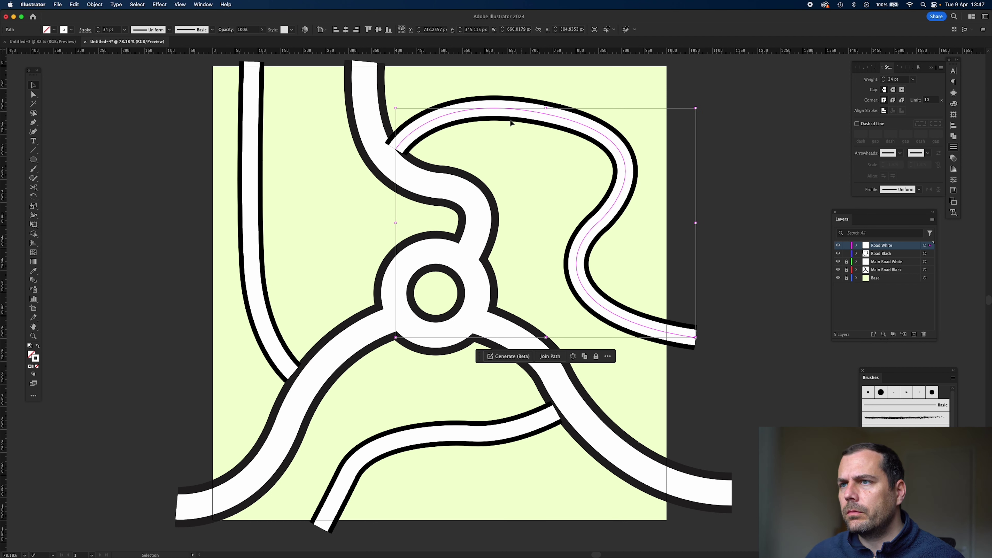
key("super+a")
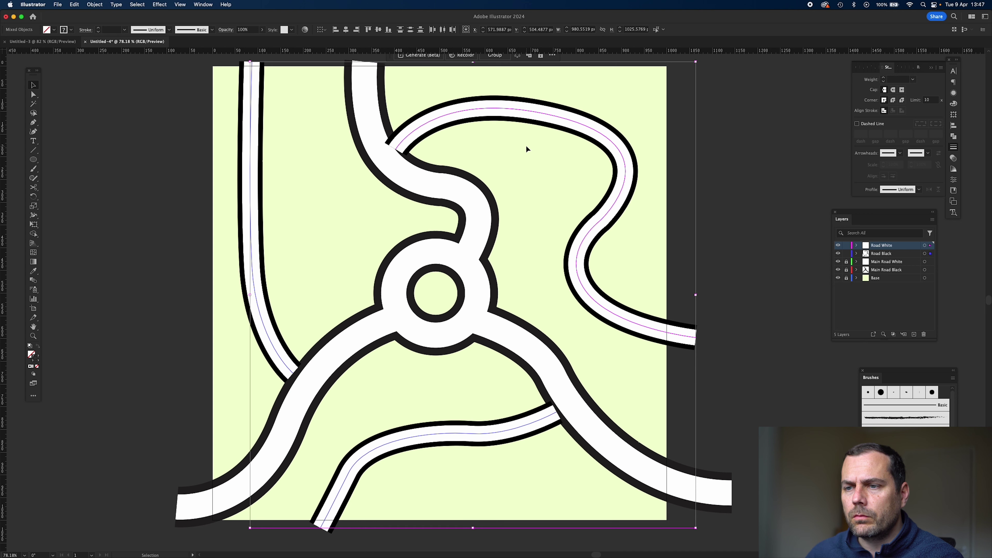
left_click_drag(453, 79, 501, 140)
key("shift+Left")
key("shift+Down")
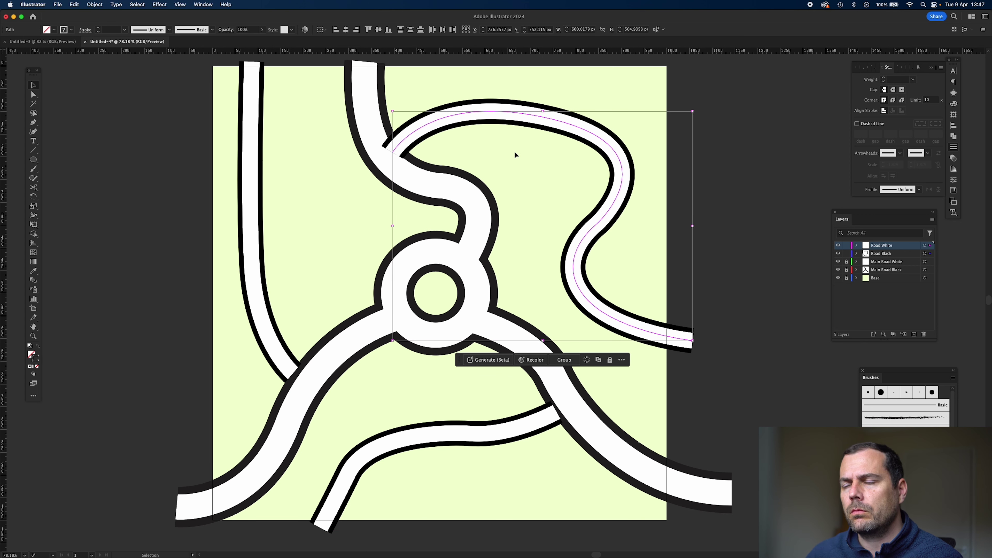
left_click(737, 133)
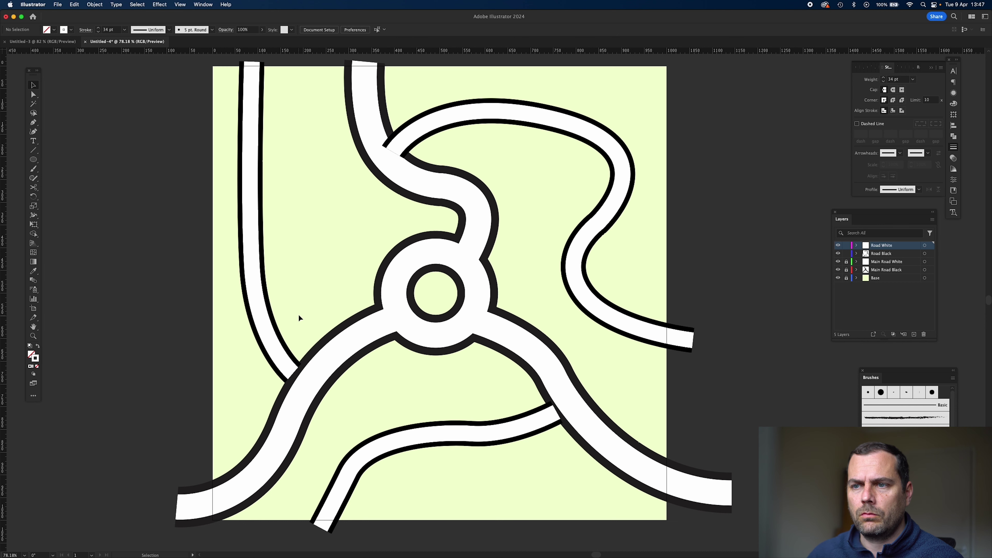
Step: Nudge the left vertical road right and down to match its outline
left_click_drag(300, 311, 227, 374)
key("shift+Right")
key("shift+Down")
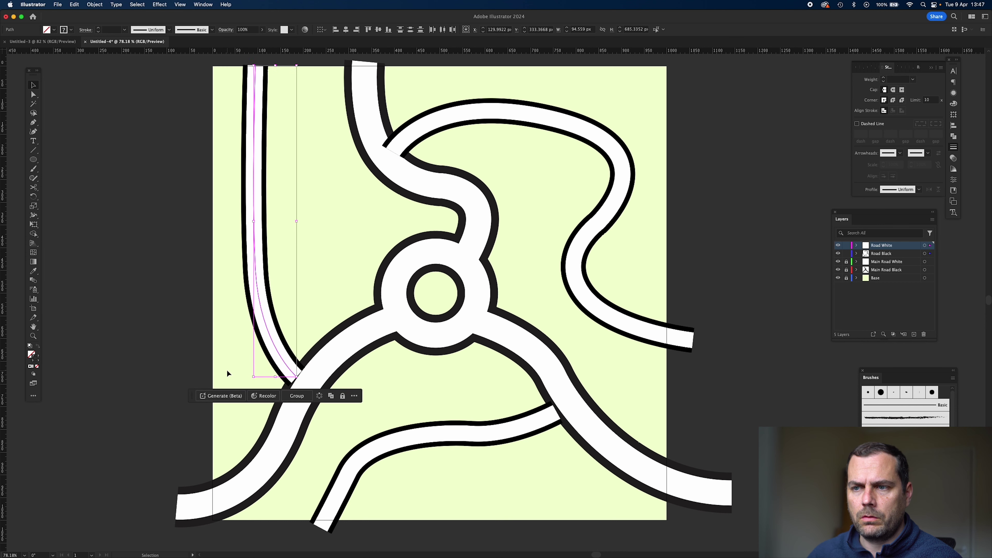
key("shift+Right")
key("shift+Down")
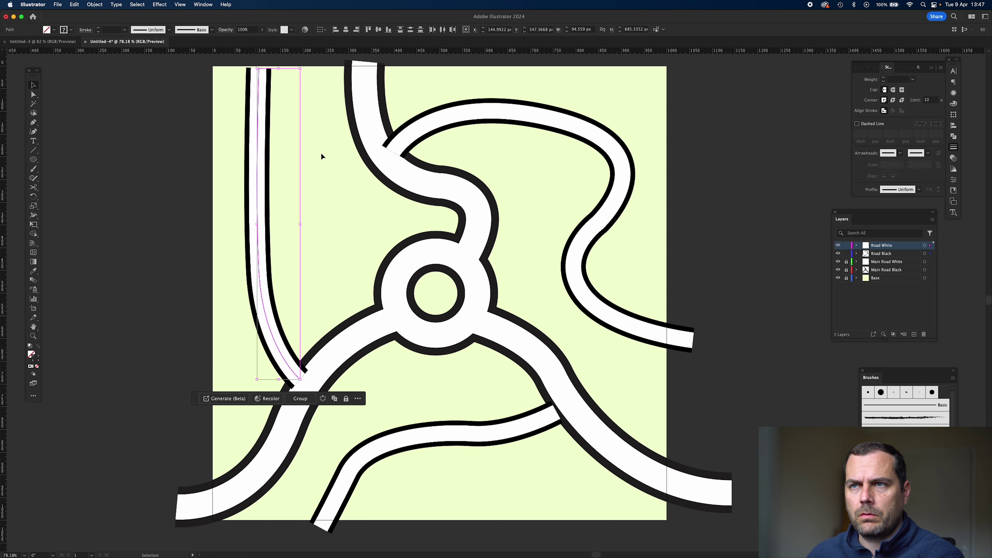
Step: Extend the left white and black roads' top anchors up past the artboard's top edge, locking Road White
key("super+shift+a")
key("a")
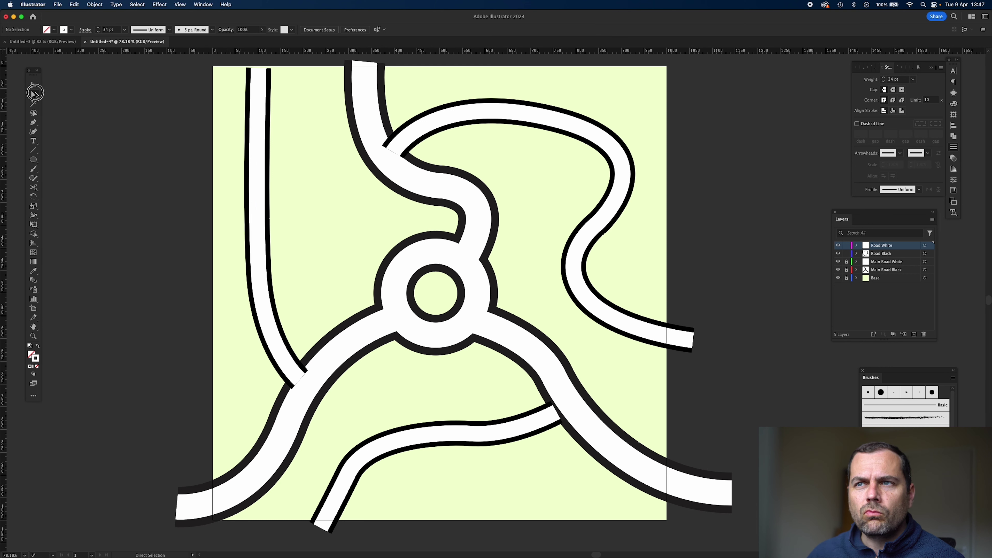
left_click_drag(257, 68, 258, 60)
key("super+shift+a")
left_click(258, 88)
key("super+l")
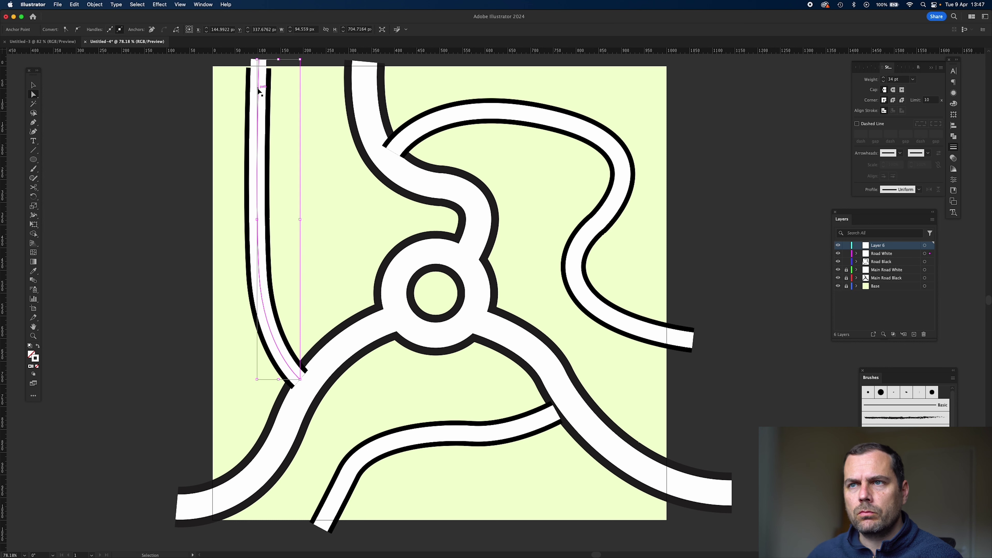
left_click(259, 91)
left_click_drag(259, 61, 259, 59)
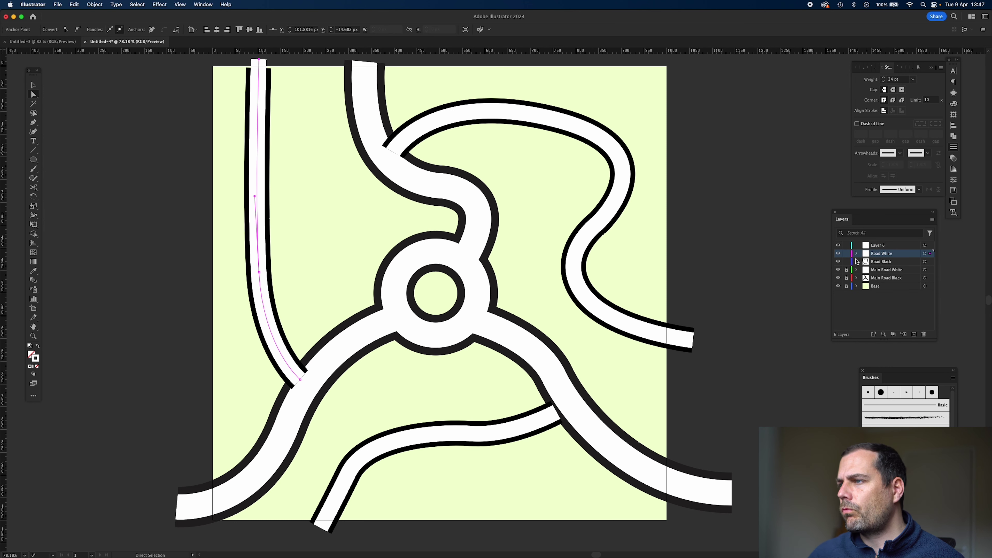
left_click(846, 253)
left_click(259, 67)
left_click_drag(259, 67, 258, 60)
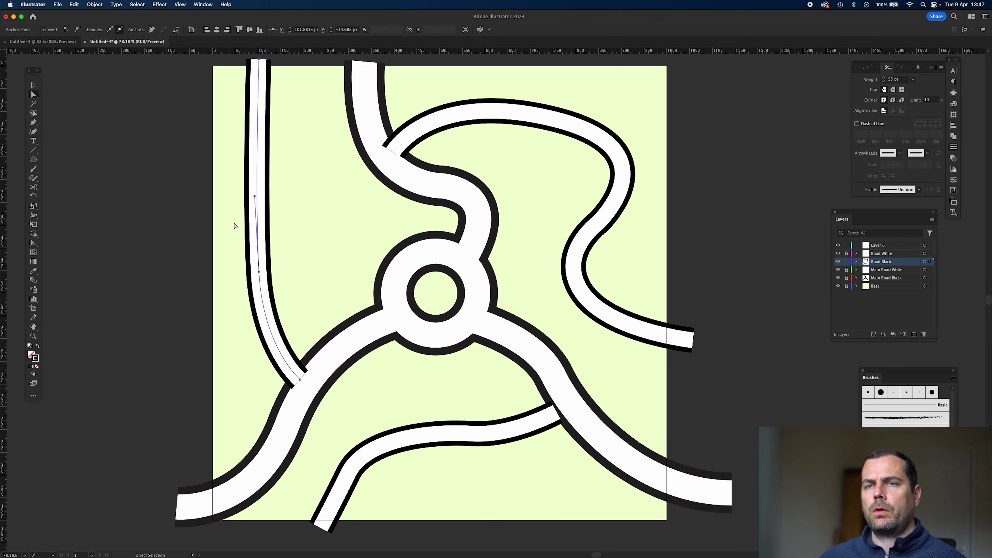
Step: Move the Road Black layer beneath Main Road Black in the Layers panel
left_click(33, 84)
left_click(777, 280)
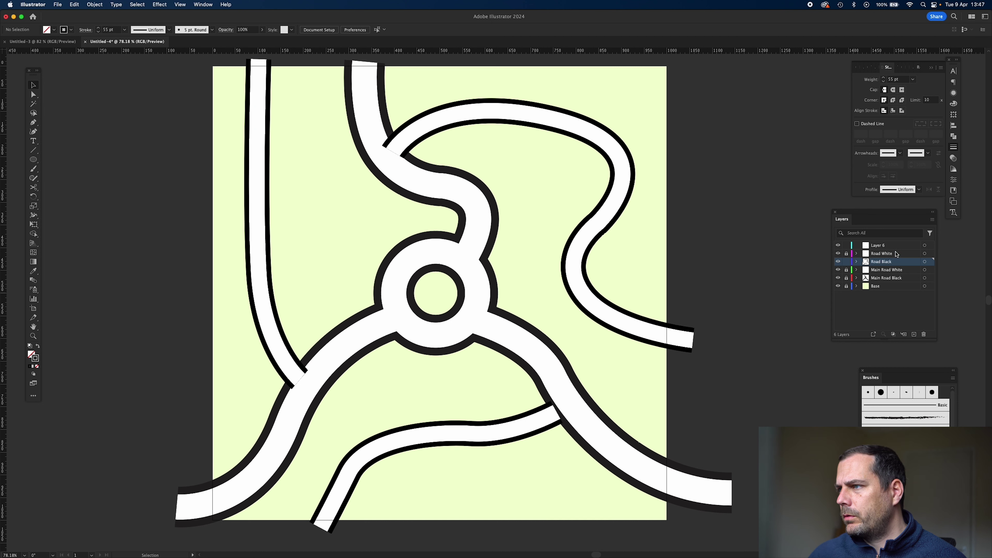
left_click_drag(892, 265, 893, 282)
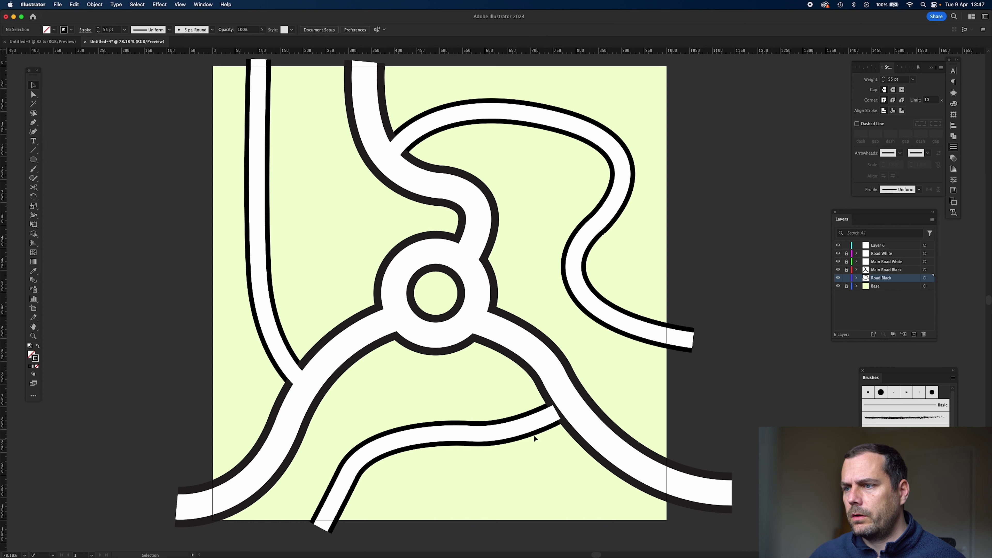
left_click(532, 424)
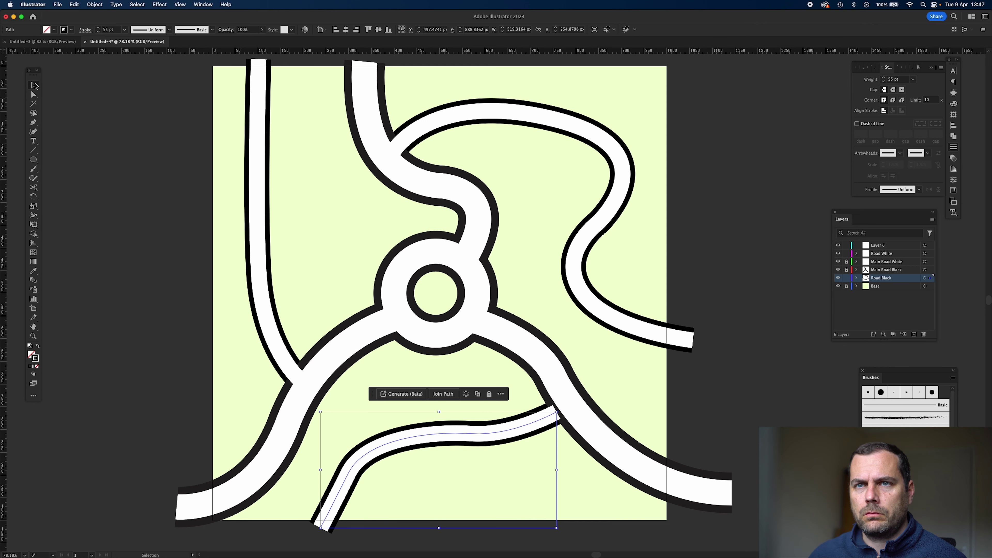
Step: Nudge the lower road's two paths right and up onto its outline, then lock Layer 6
left_click_drag(452, 409, 492, 469)
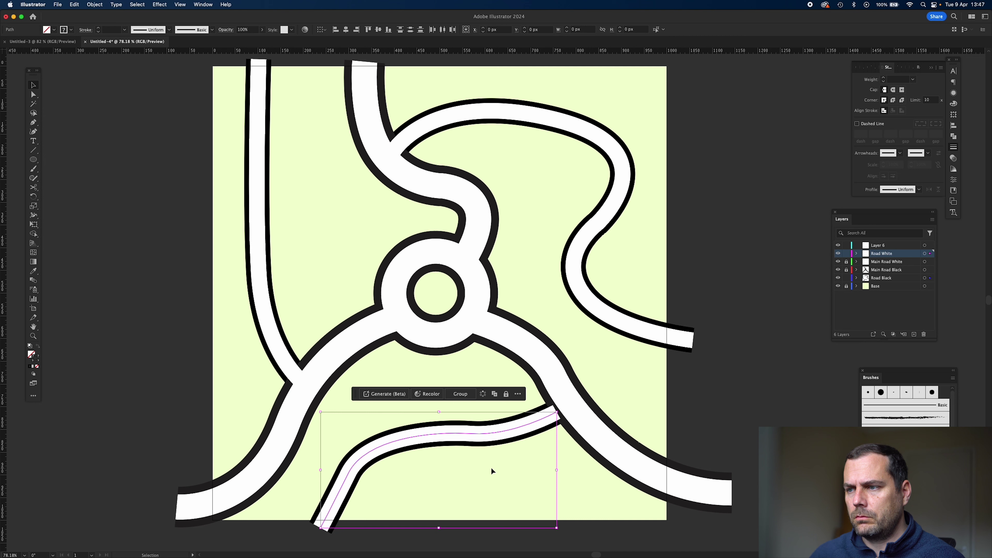
key("Right")
key("Right")
key("Right")
key("Right")
key("Right")
key("Right")
key("Right")
key("Right")
key("Right")
key("Right")
key("Right")
key("Up")
key("Up")
key("Up")
key("Up")
key("Up")
key("Up")
key("Up")
key("Up")
key("Up")
key("Up")
key("Up")
left_click(723, 298)
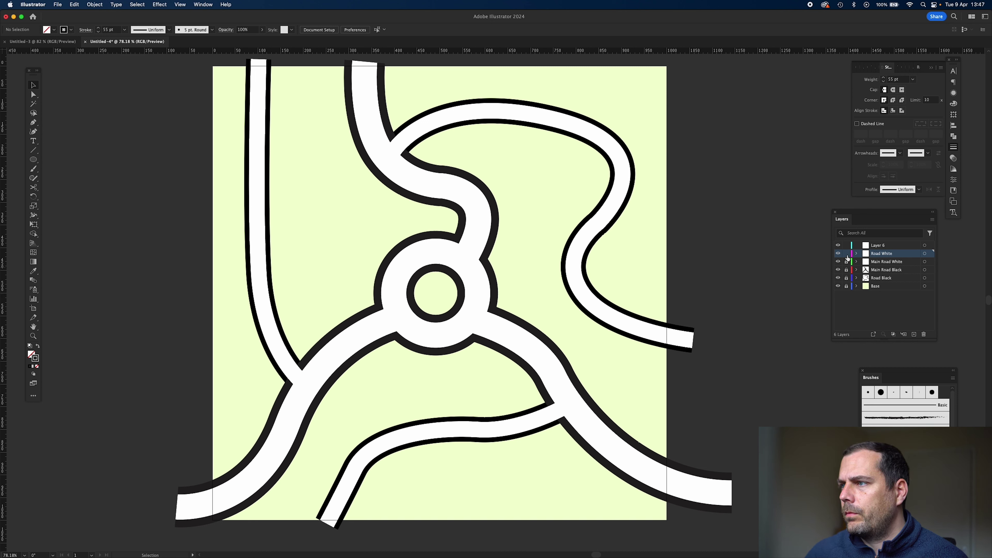
left_click(846, 244)
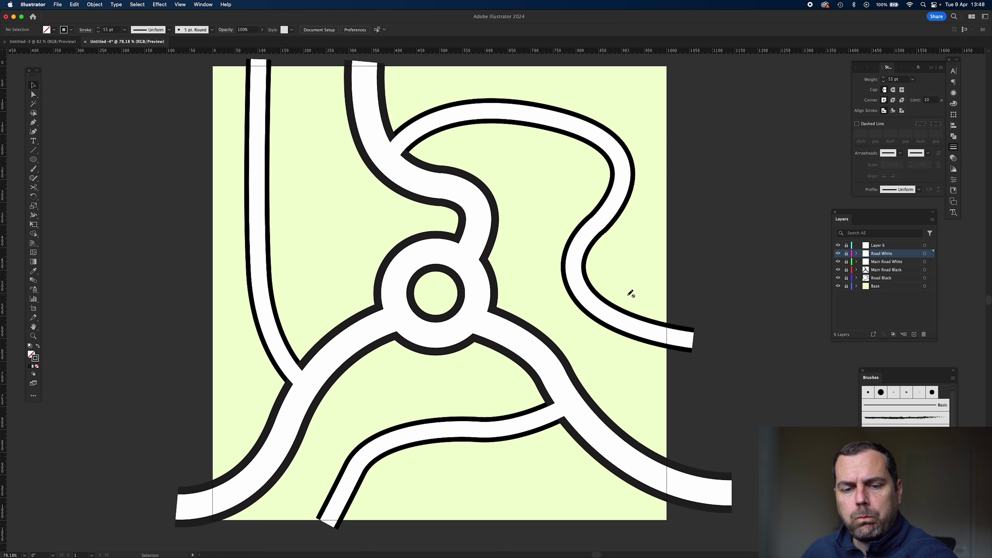
Step: Add a new layer above Layer 6 and delete Layer 6
left_click(914, 335)
left_click_drag(878, 253, 878, 243)
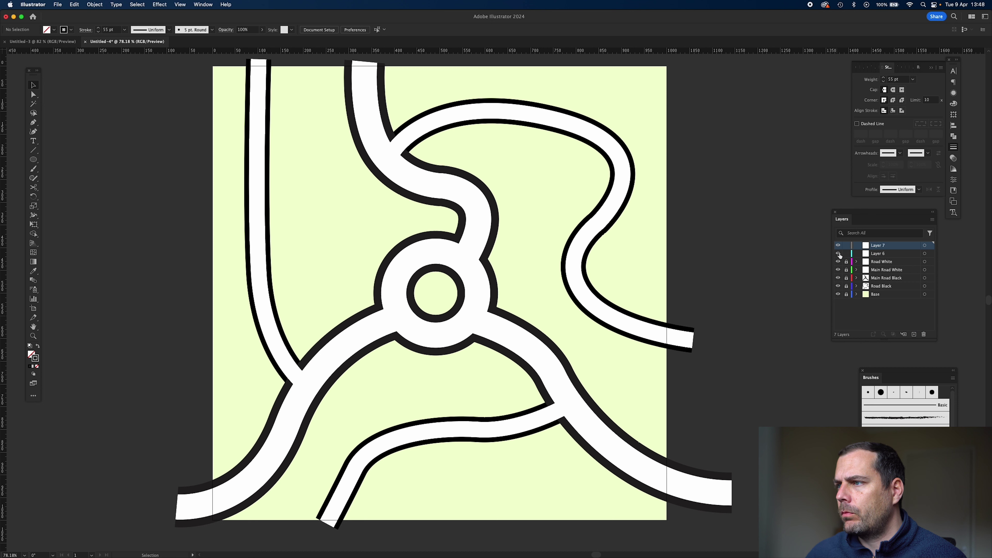
left_click(876, 254)
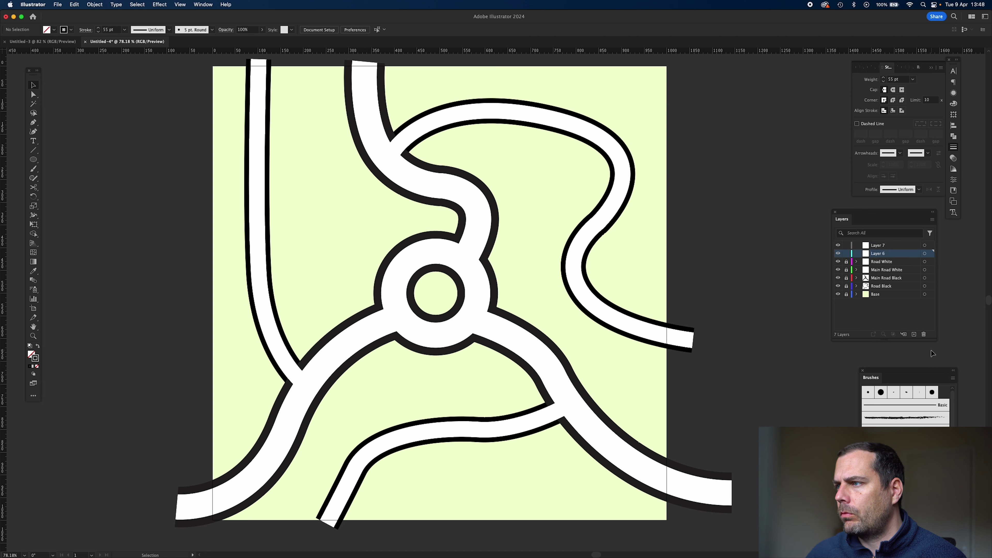
left_click(923, 334)
Step: Rename the new layer 'Main Road Names' and unlock the Main Road White layer
double_click(879, 244)
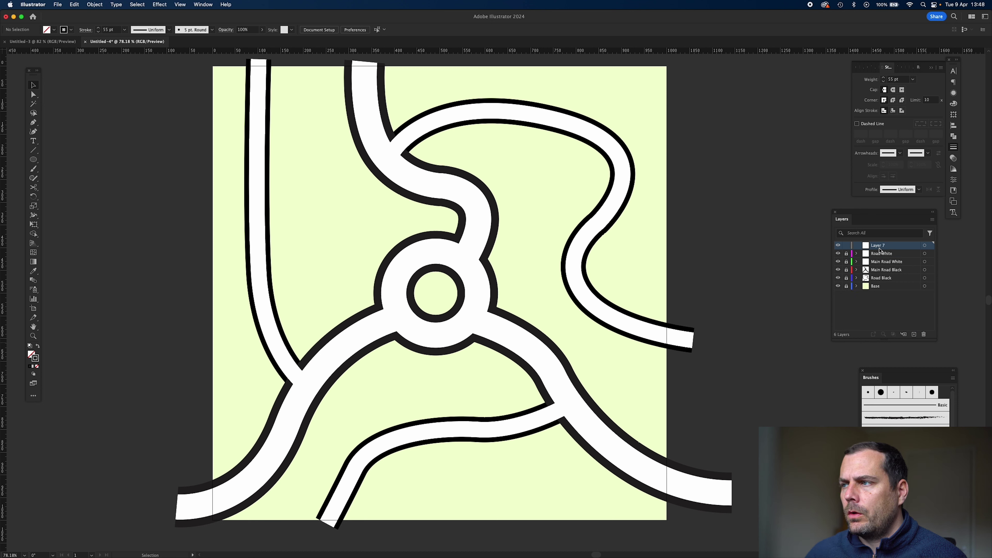
double_click(880, 250)
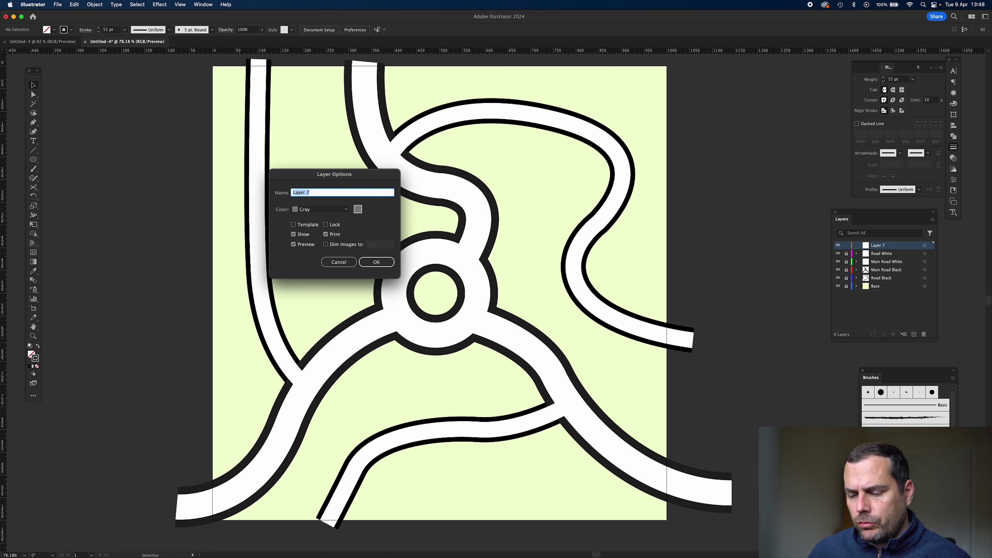
type("Min Ro")
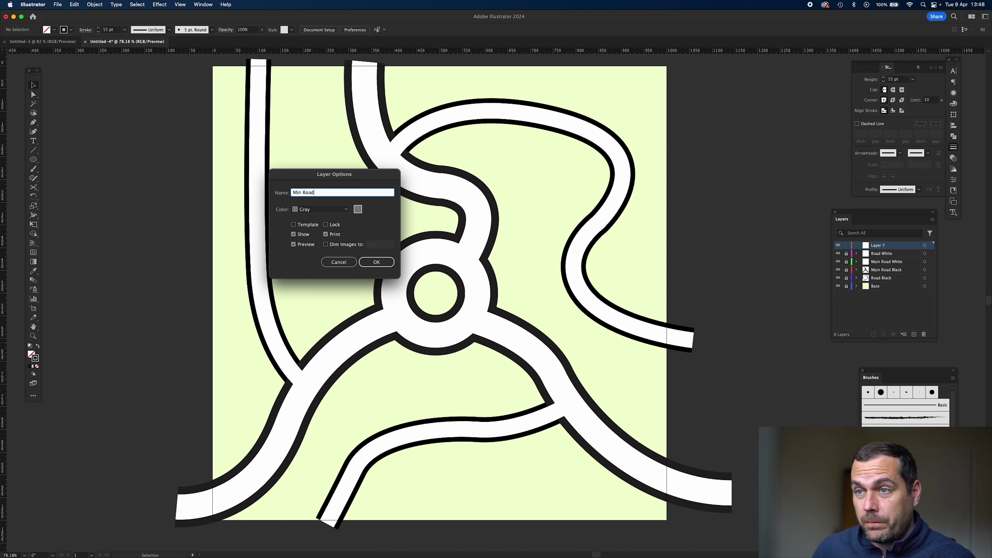
type("a")
key("super+a")
type("Main Ro")
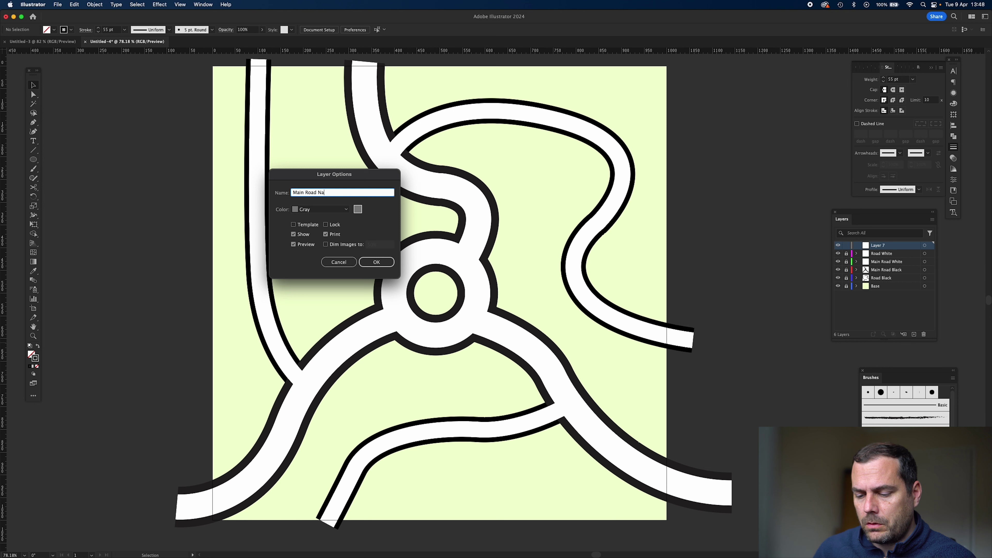
left_click(377, 261)
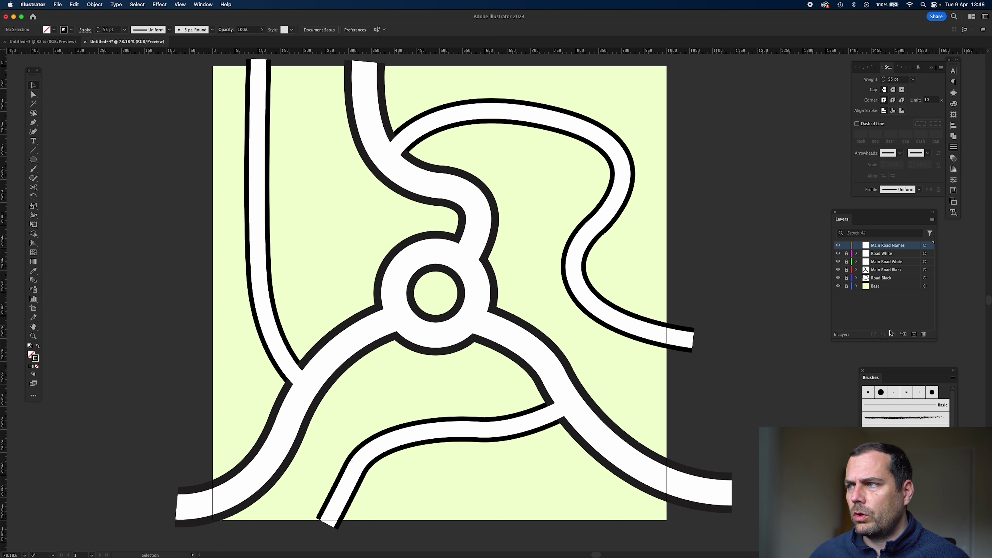
left_click(846, 262)
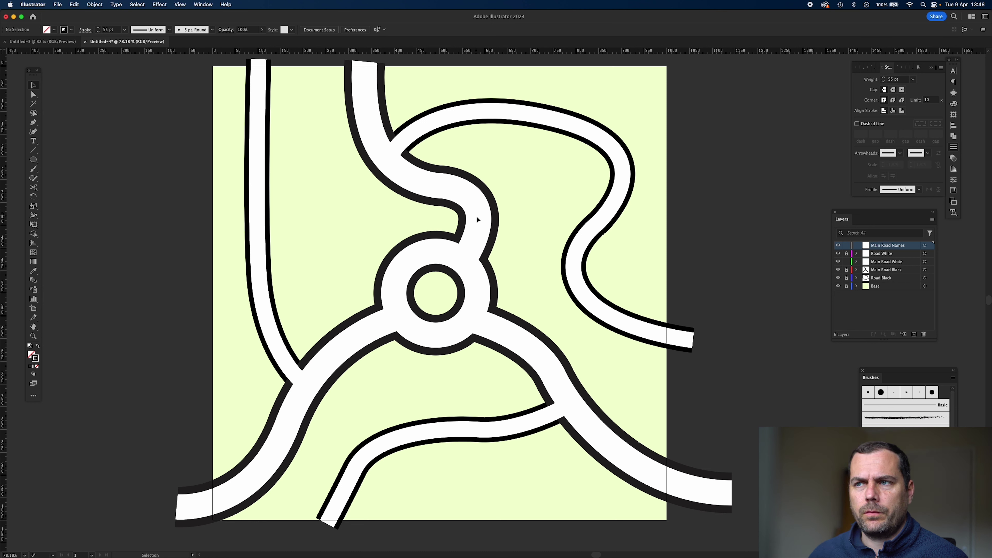
Step: Try placing text on the main road path, then undo it
key("t")
left_click(426, 182)
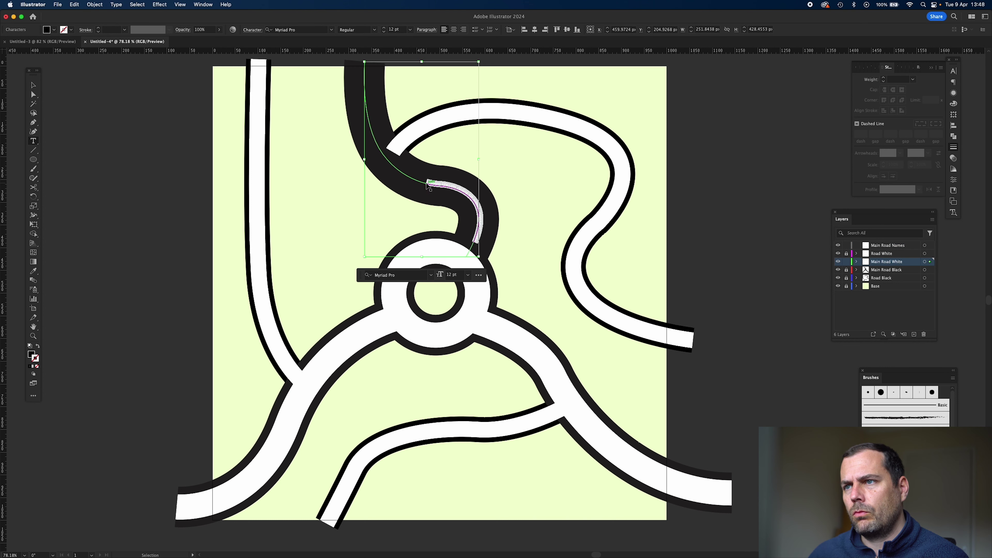
key("ctrl+z")
left_click(34, 84)
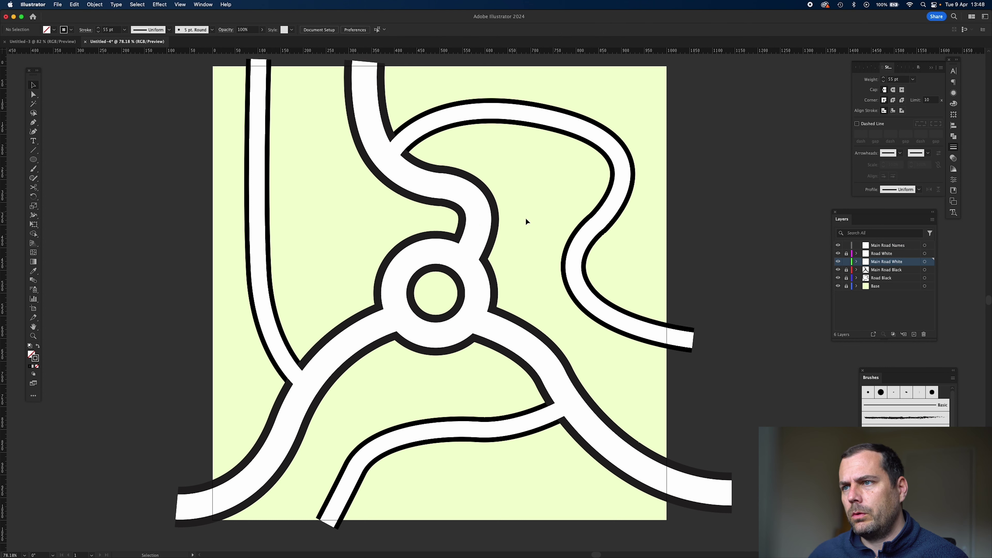
Step: Make Main Road Names the active layer and deselect the road group
left_click(481, 227)
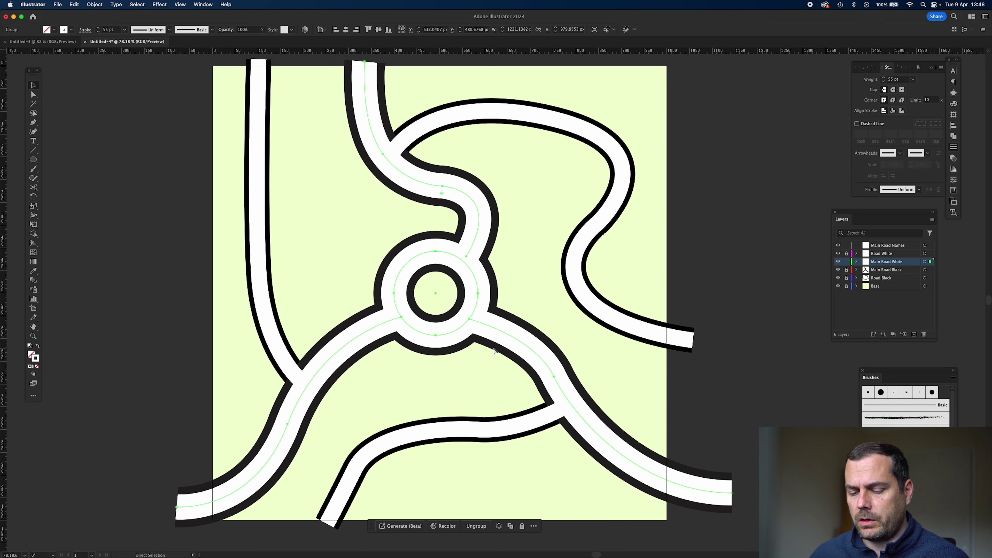
left_click(894, 247)
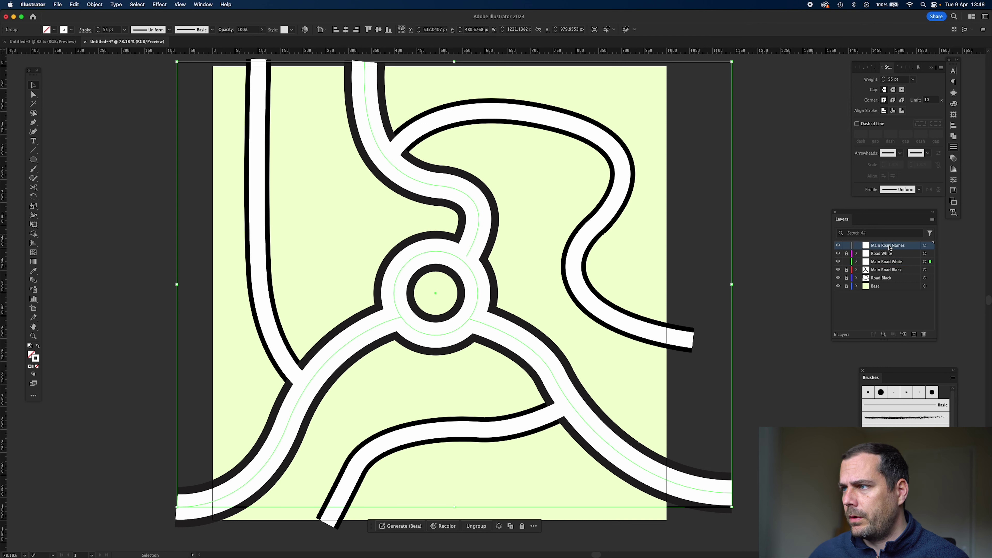
key("super")
key("super")
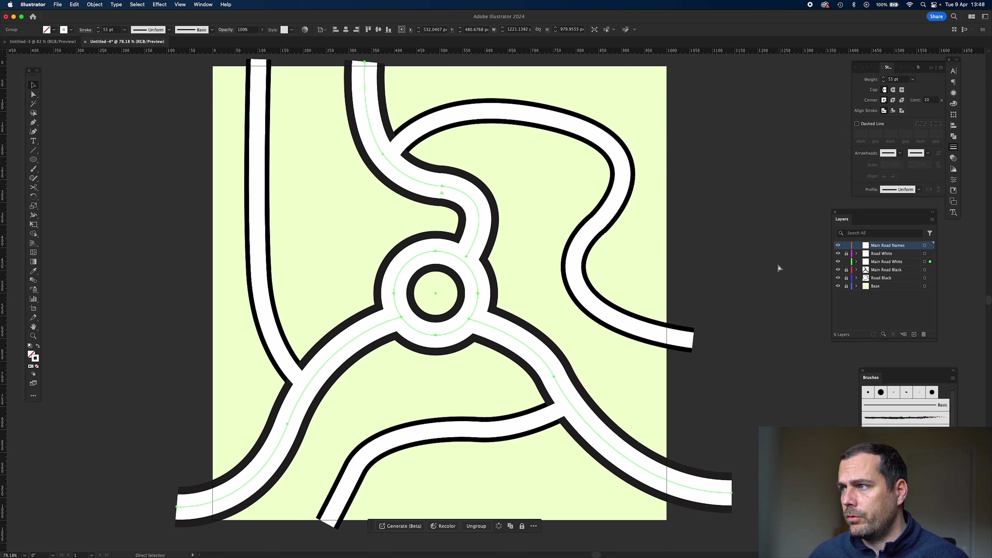
key("super")
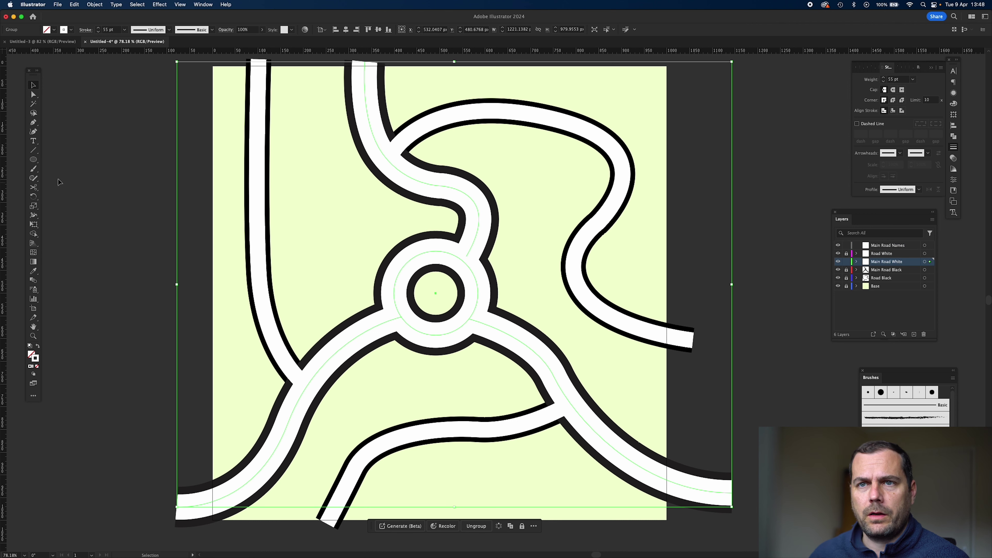
left_click(114, 160)
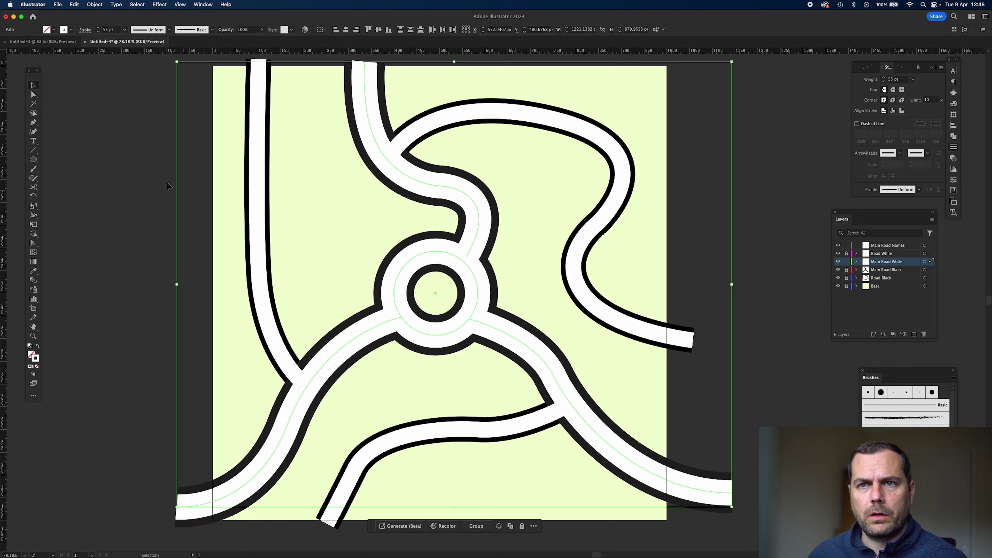
Step: Type 'MAIN ROAD' along the upper road's centre line in Helvetica Bold
key("t")
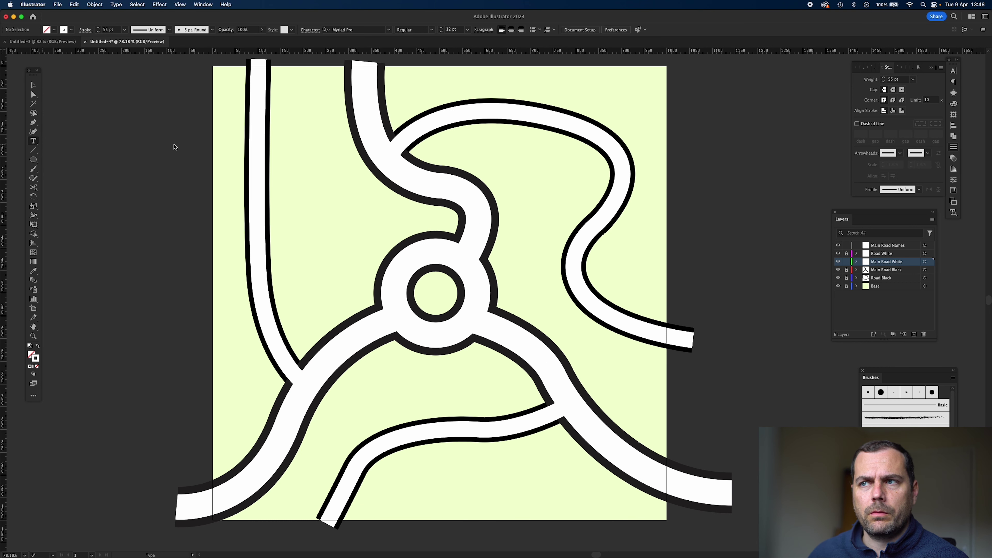
left_click(383, 154)
type("MAIN ROAD")
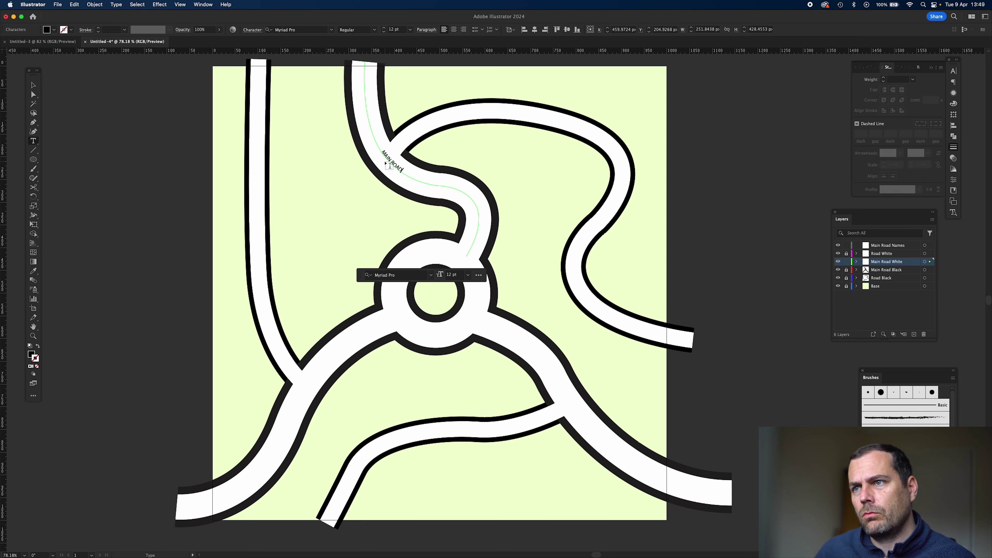
key("super+a")
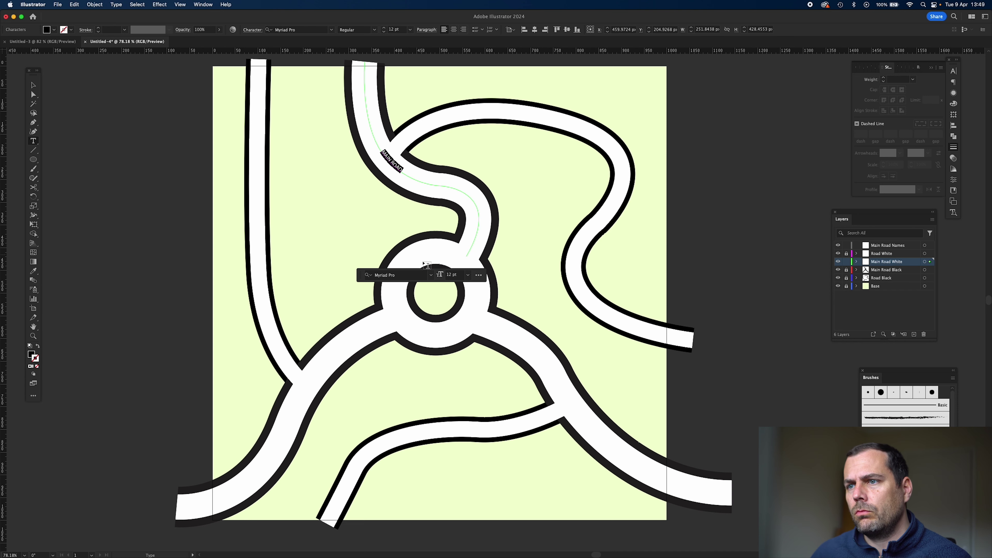
left_click(432, 275)
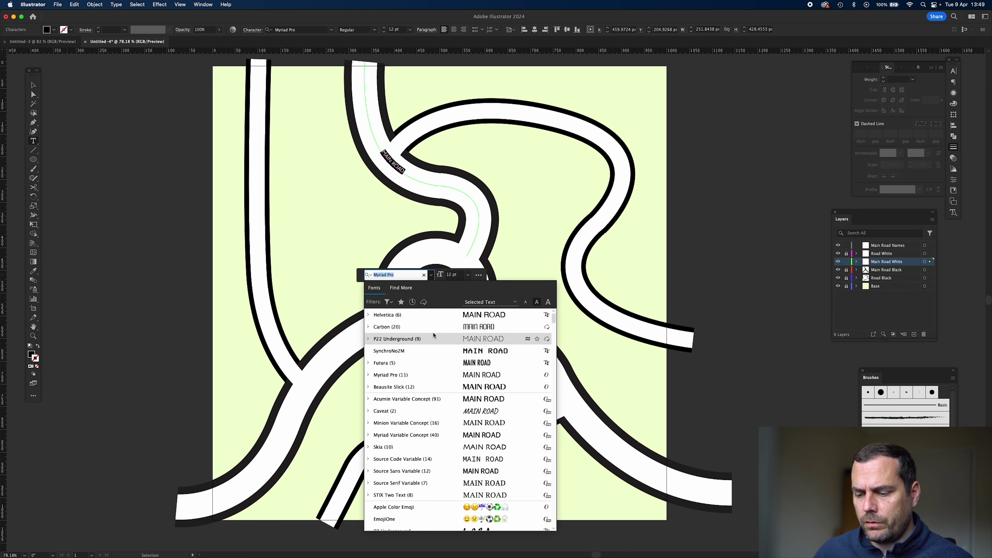
type("helv")
key("Down")
key("Down")
key("Down")
key("Down")
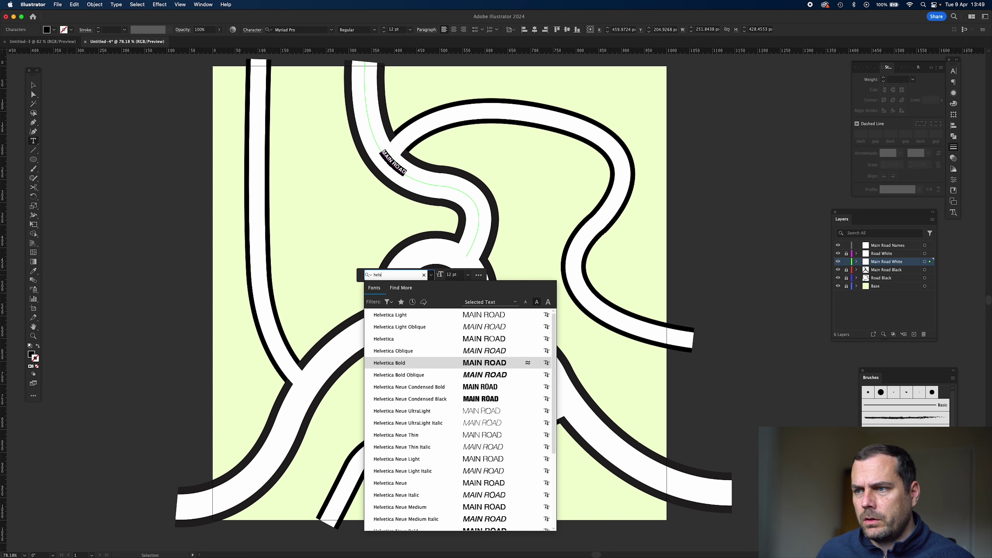
key("Return")
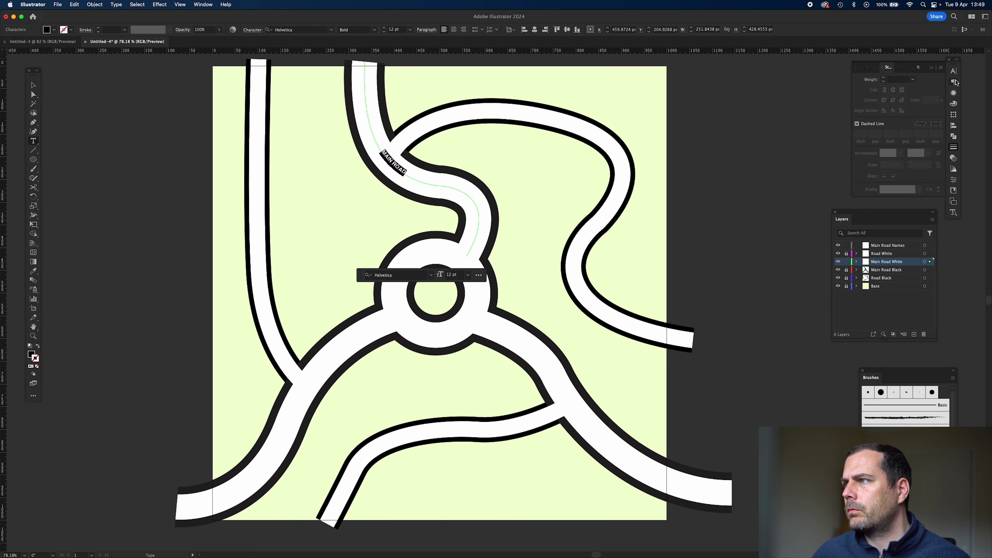
Step: Set the MAIN ROAD label to 34 pt with a -10 pt baseline shift
left_click(953, 72)
left_click(876, 103)
type("55")
key("Tab")
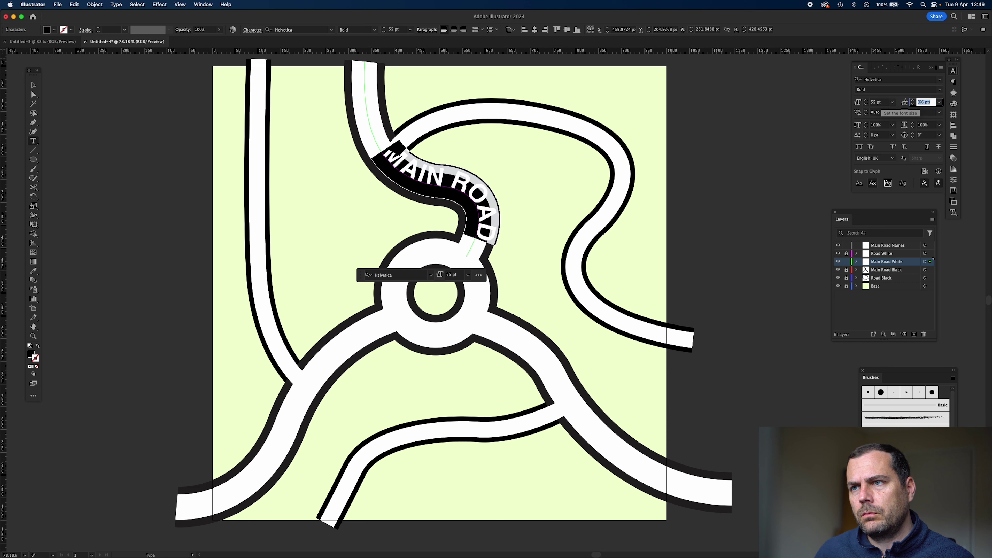
left_click(876, 102)
type("34")
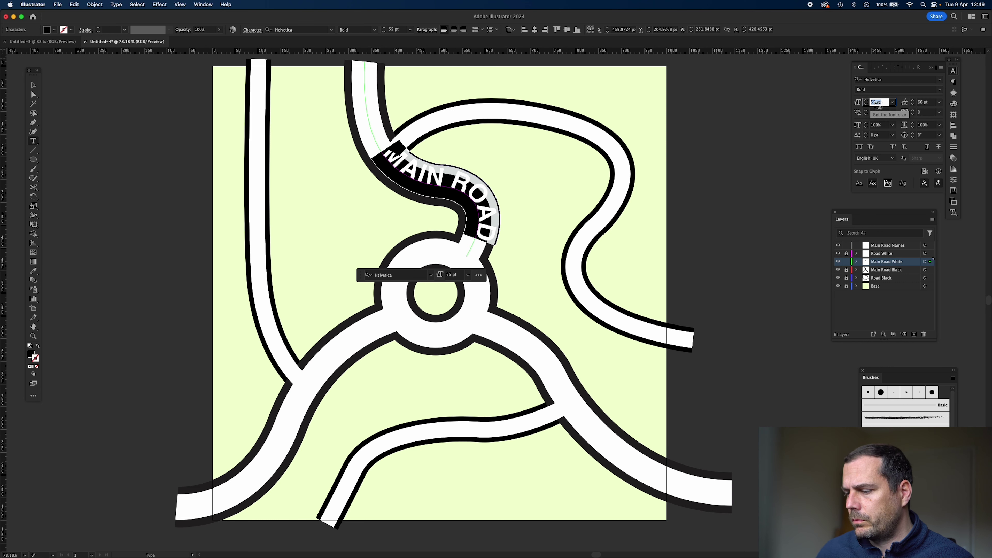
key("Tab")
key("Return")
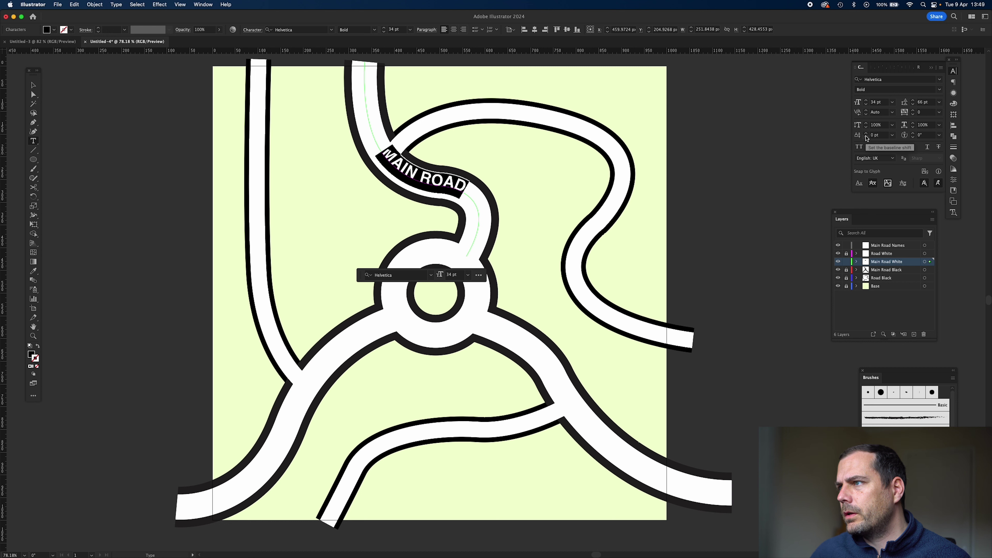
left_click(866, 136, "shift")
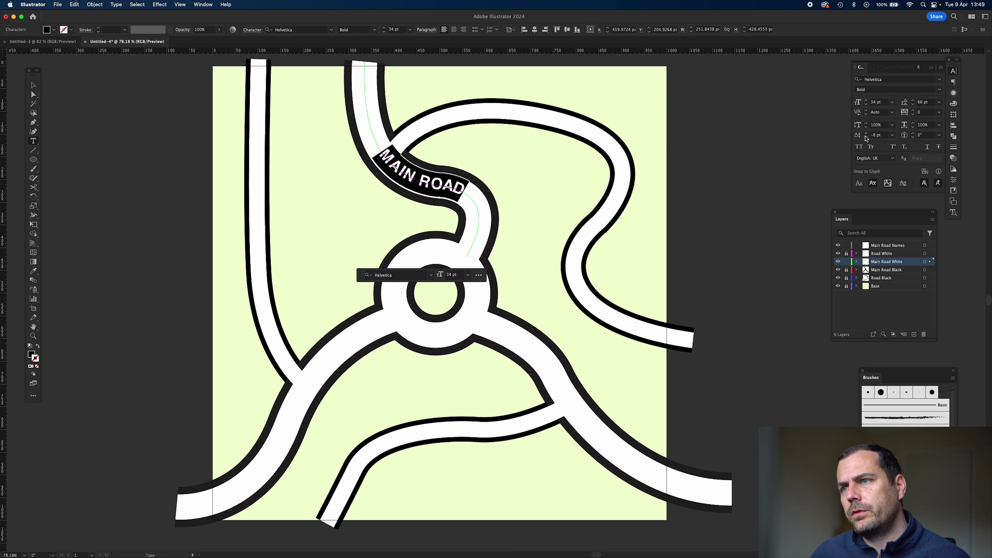
left_click(433, 182)
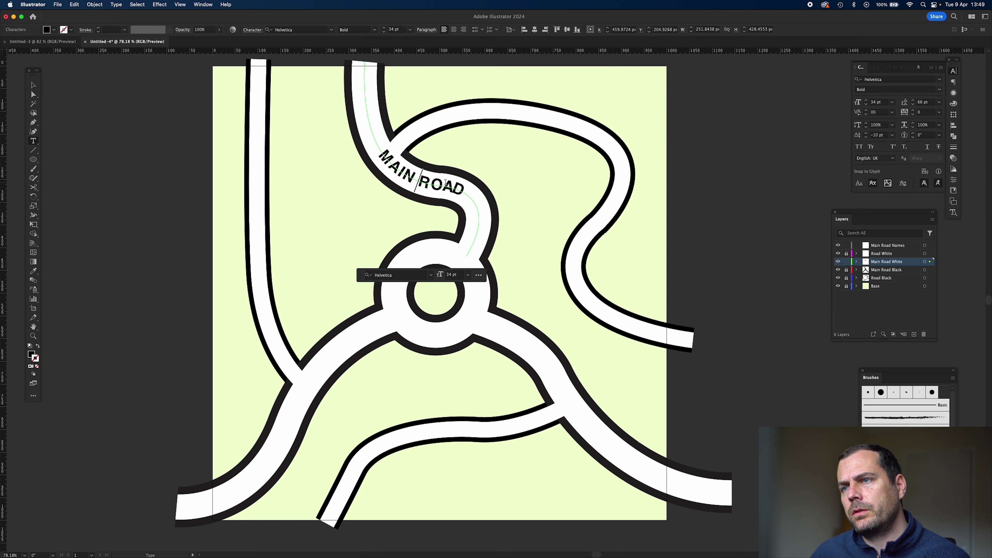
key("super+a")
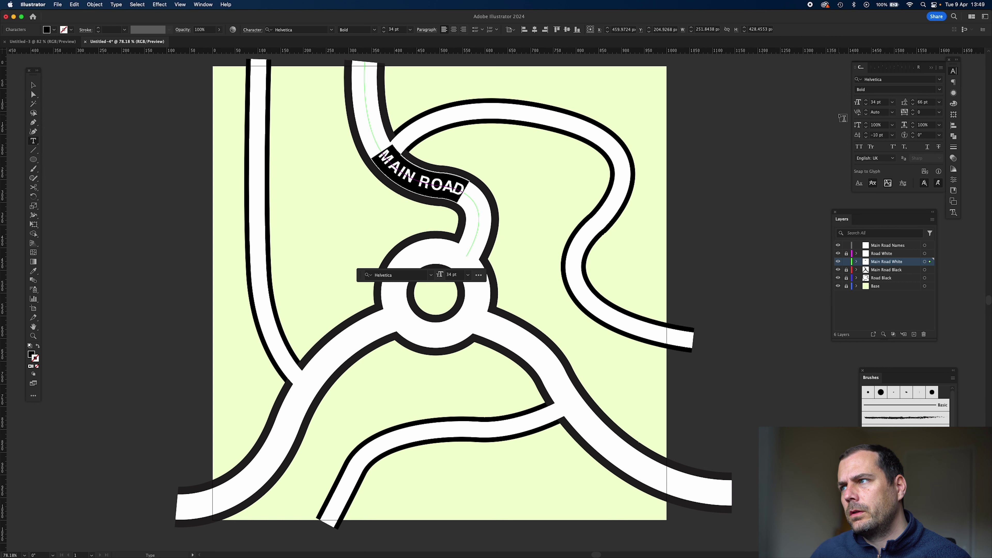
Step: Slide the MAIN ROAD label's start point higher up the upper road
left_click(866, 137)
left_click(443, 185)
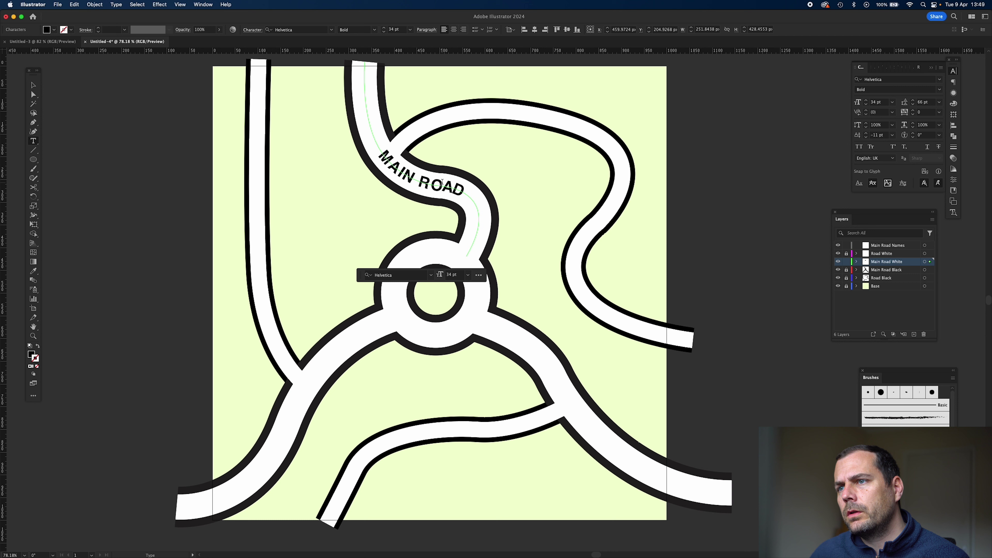
key("super+a")
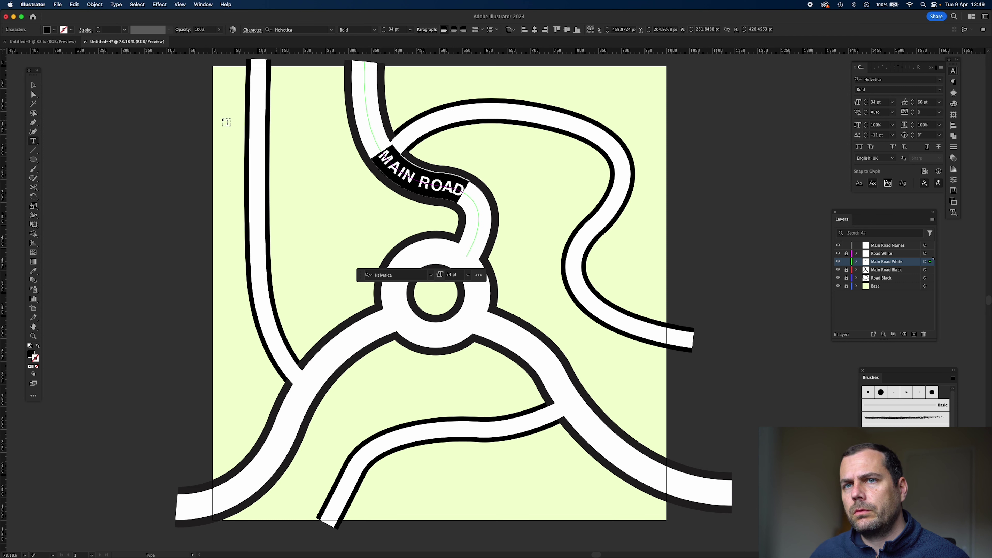
left_click(33, 94)
left_click_drag(390, 150, 378, 129)
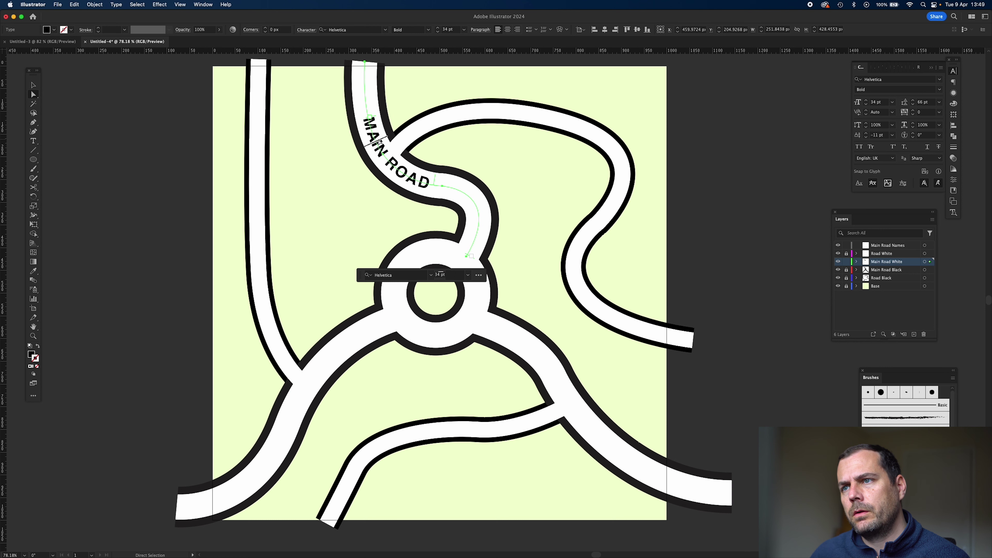
left_click(35, 85)
left_click(49, 92)
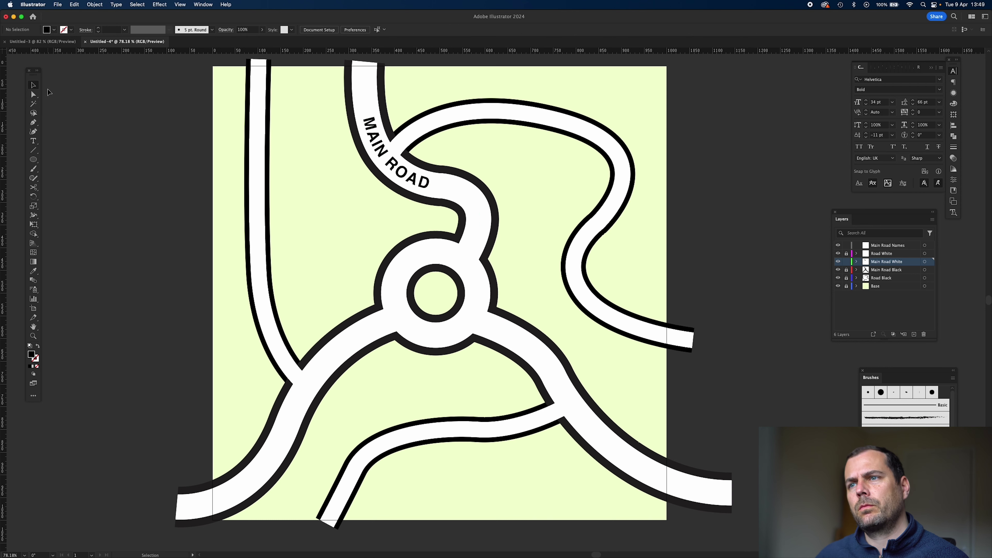
Step: Set the MAIN ROAD label's letter tracking to 150
left_click(397, 161)
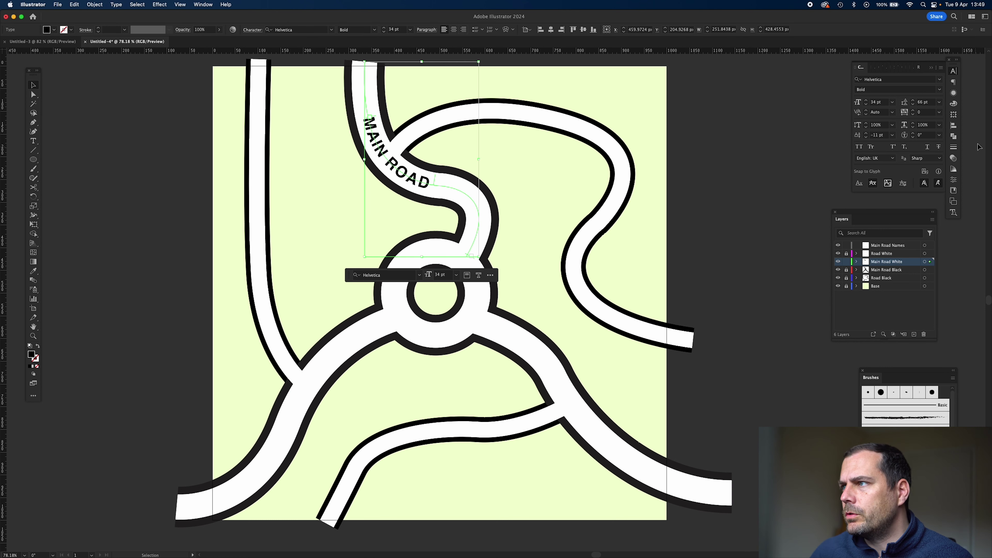
left_click(929, 112)
type("100")
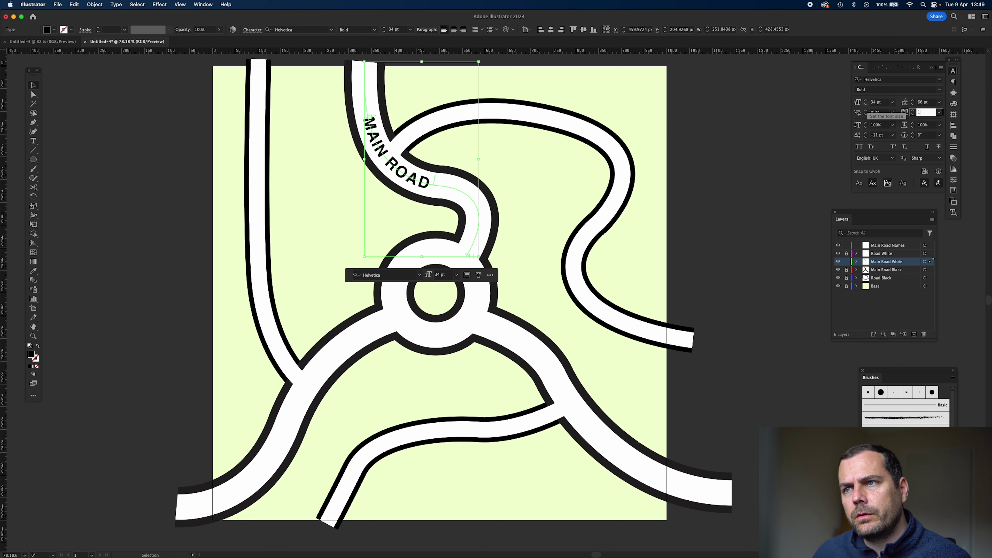
key("Tab")
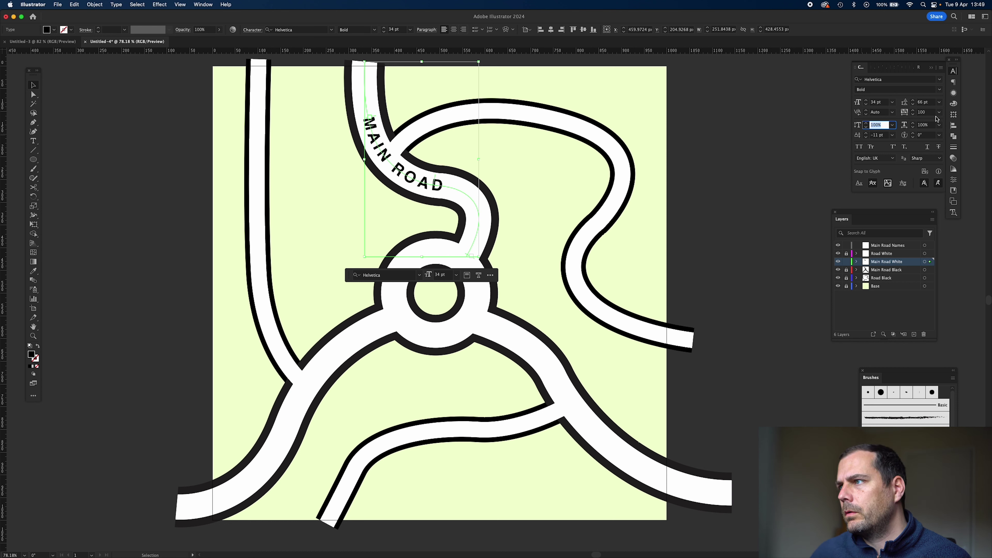
left_click(926, 112)
type("150")
key("Tab")
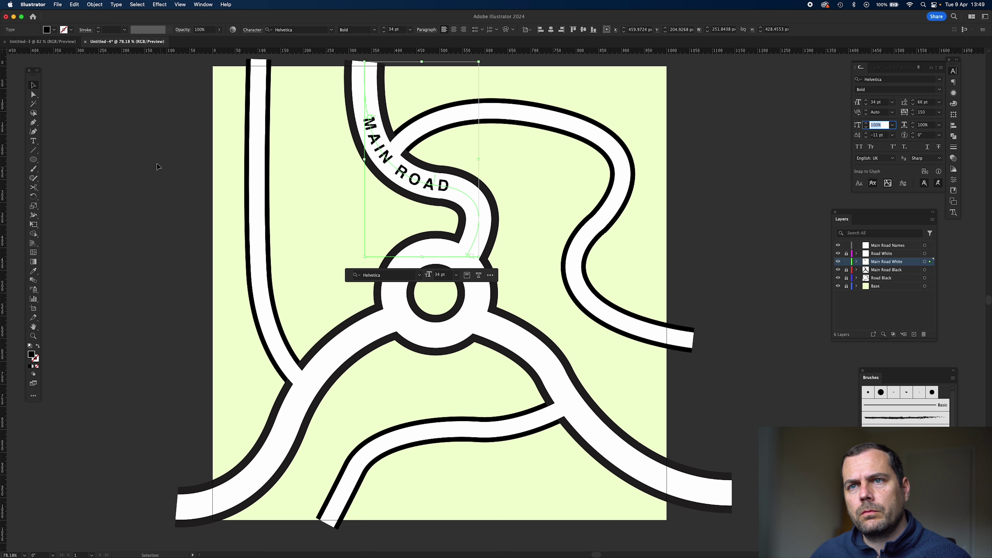
Step: Slide the MAIN ROAD label's start further toward the upper road's top
left_click(158, 167)
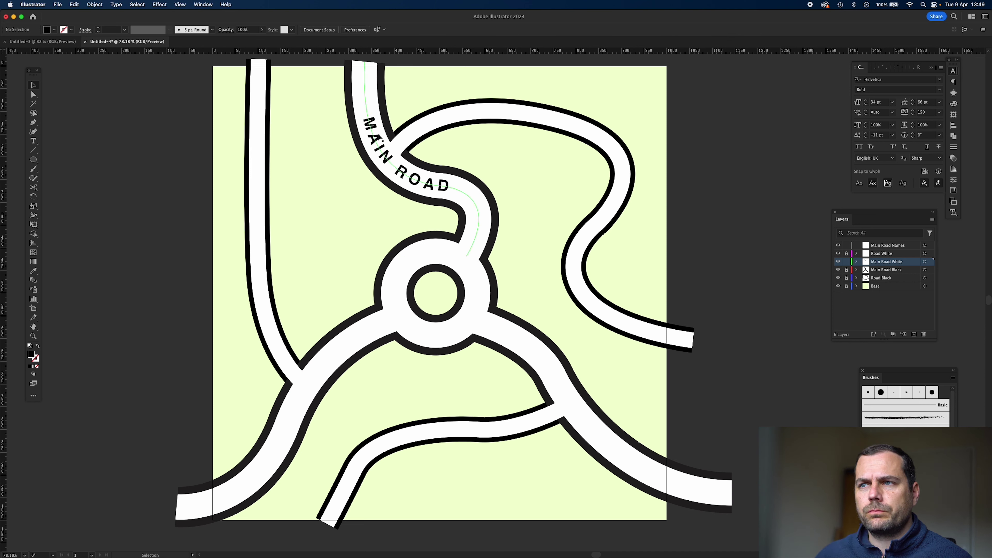
left_click(374, 136)
key("a")
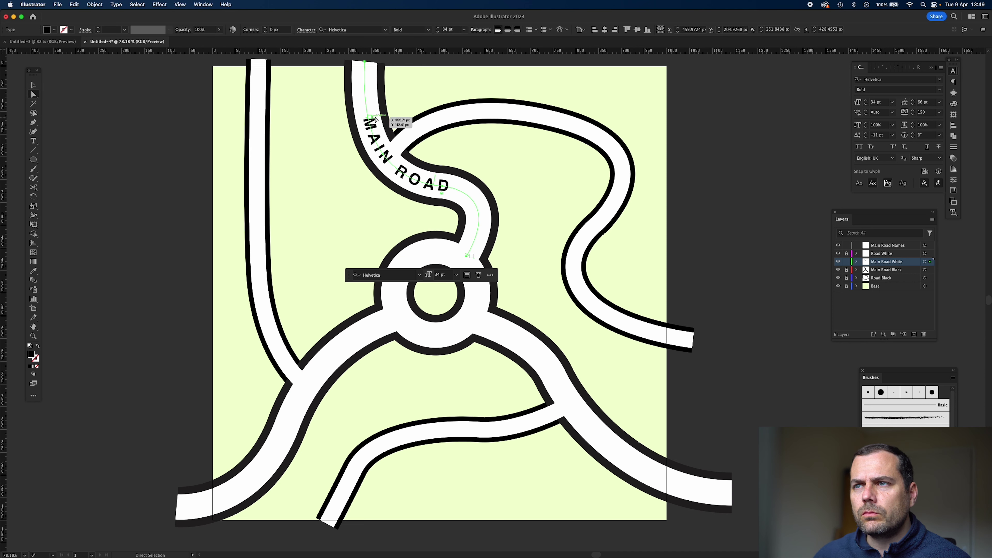
mouse_move(375, 119)
left_mouse_down()
mouse_move(401, 122)
mouse_move(394, 106)
mouse_move(376, 122)
mouse_move(368, 103)
left_mouse_up()
left_click(33, 85)
left_click(115, 255)
Step: Copy the MAIN ROAD text and paste it as path text on the lower-left road
left_click(34, 141)
triple_click(370, 131)
key("ctrl+c")
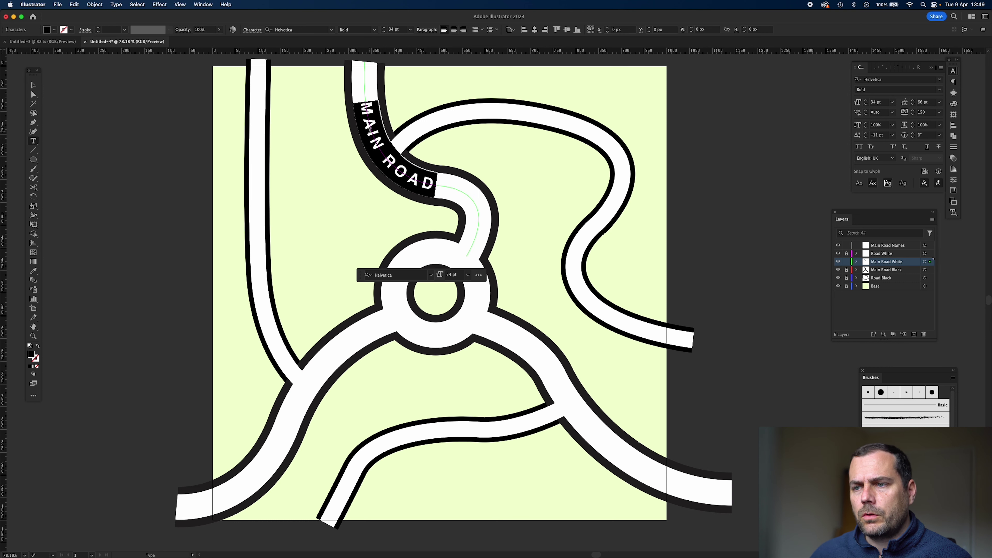
left_click(287, 422)
key("ctrl+v")
key("Escape")
Step: Slide the lower-left MAIN ROAD label toward the roundabout and centre it along its road
key("a")
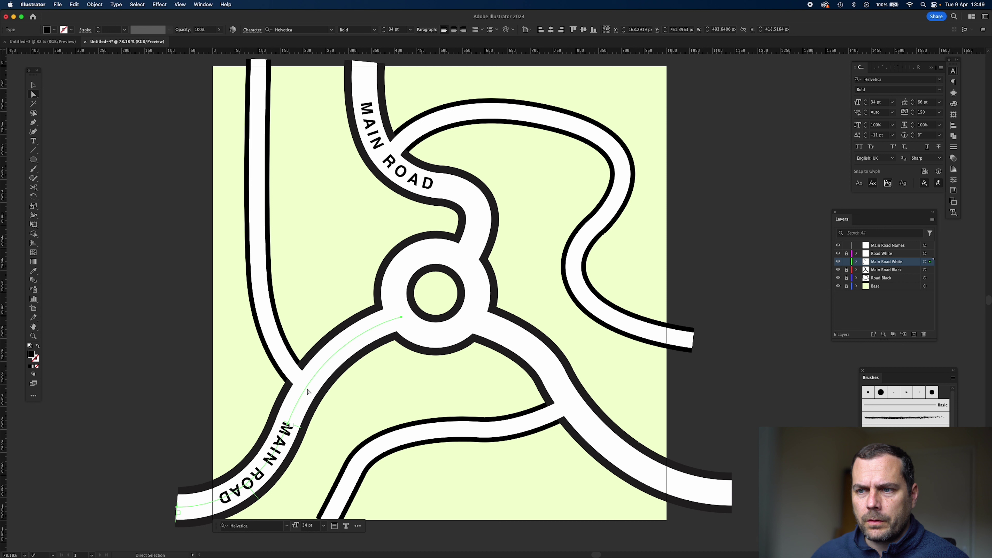
left_click_drag(300, 429, 350, 378)
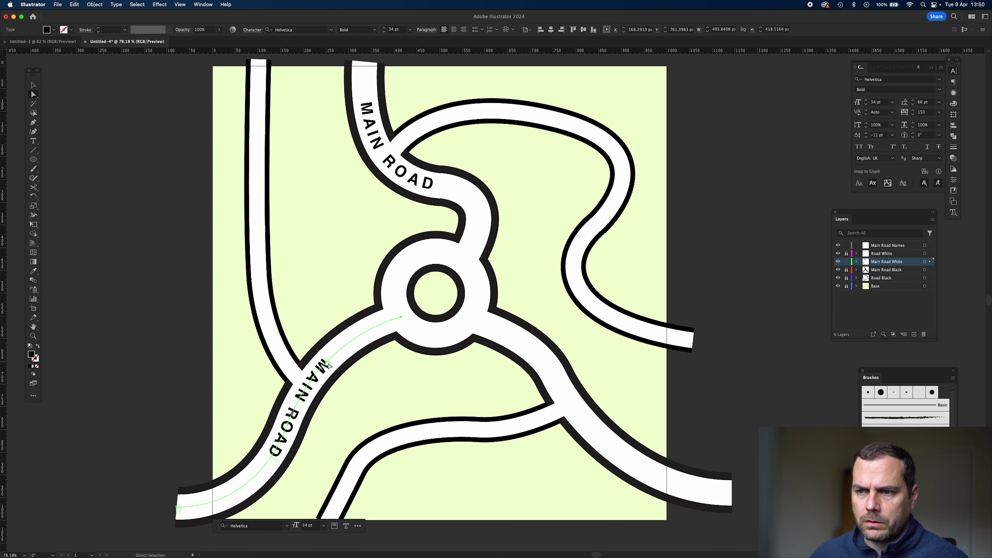
left_click_drag(275, 457, 267, 452)
double_click(184, 503)
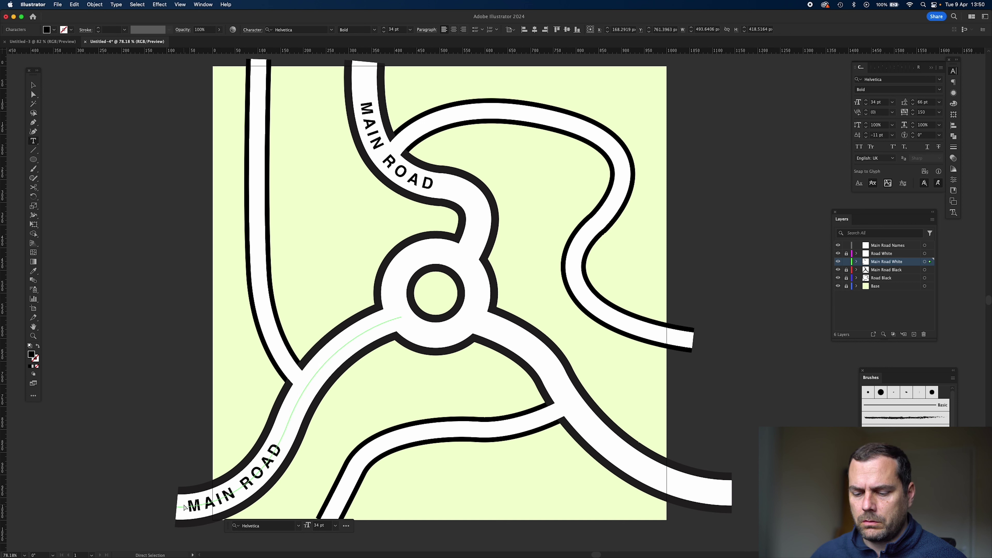
key("super+a")
key("shift+super+c")
left_click(240, 486)
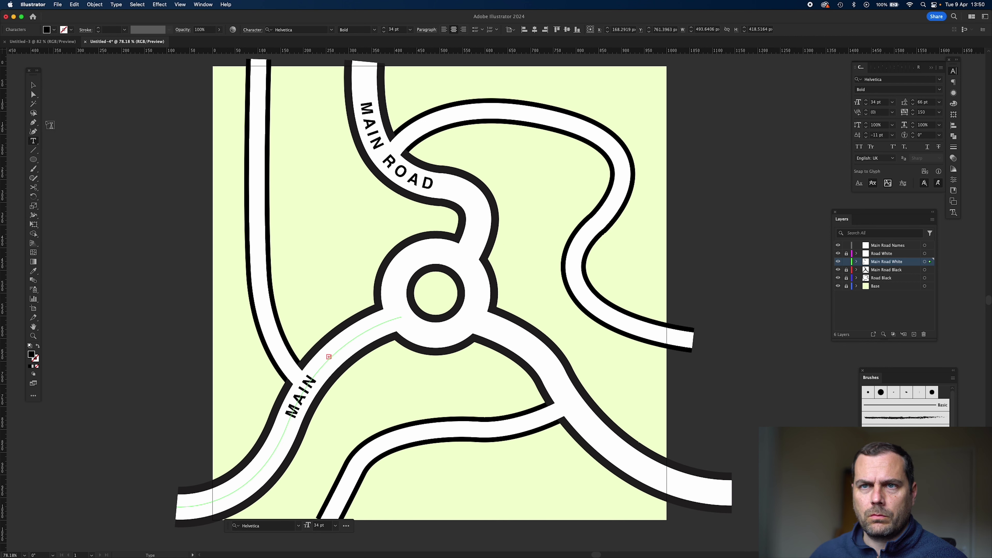
Step: Extend the lower-left label's path so MAIN ROAD fits in full, then deselect
left_click(35, 94)
left_click_drag(326, 354, 407, 341)
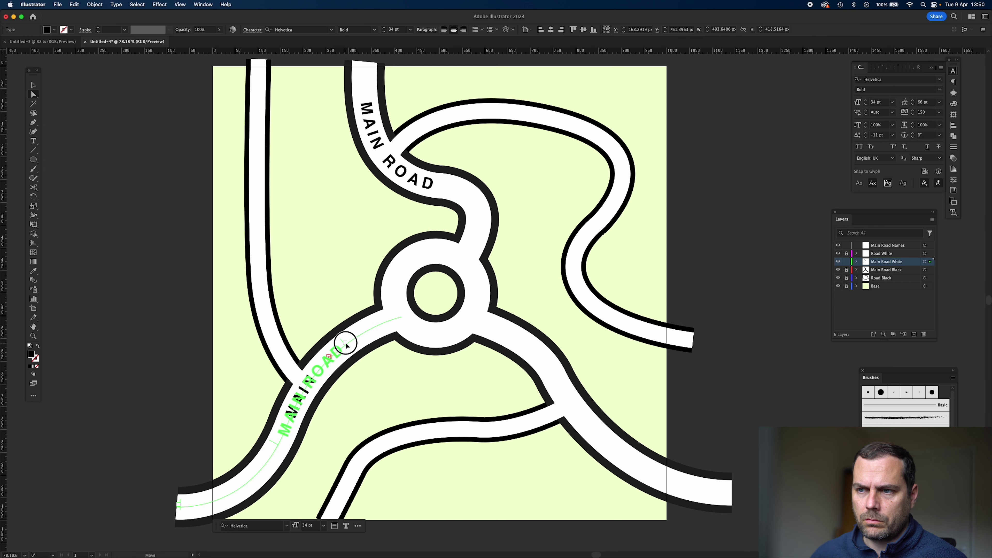
left_click(123, 280)
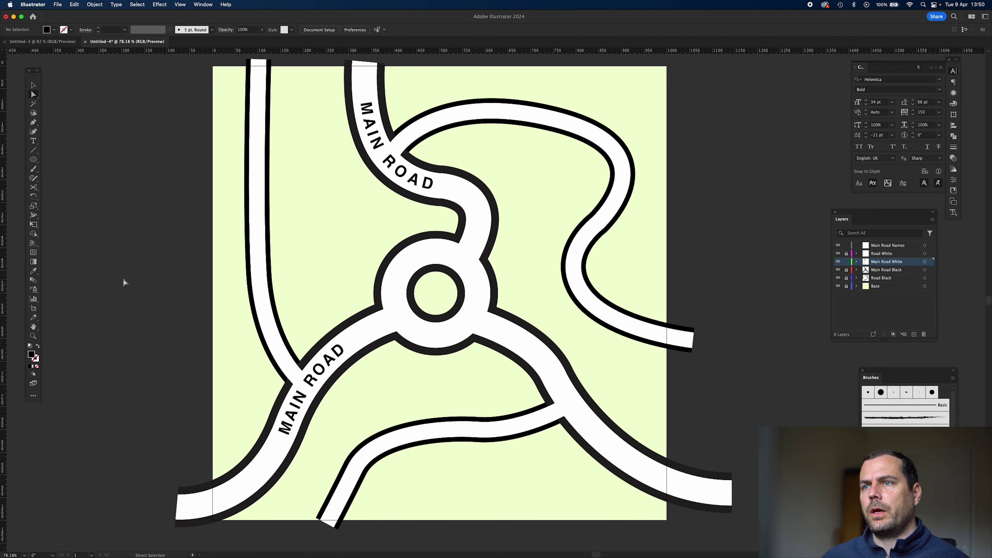
left_click(34, 140)
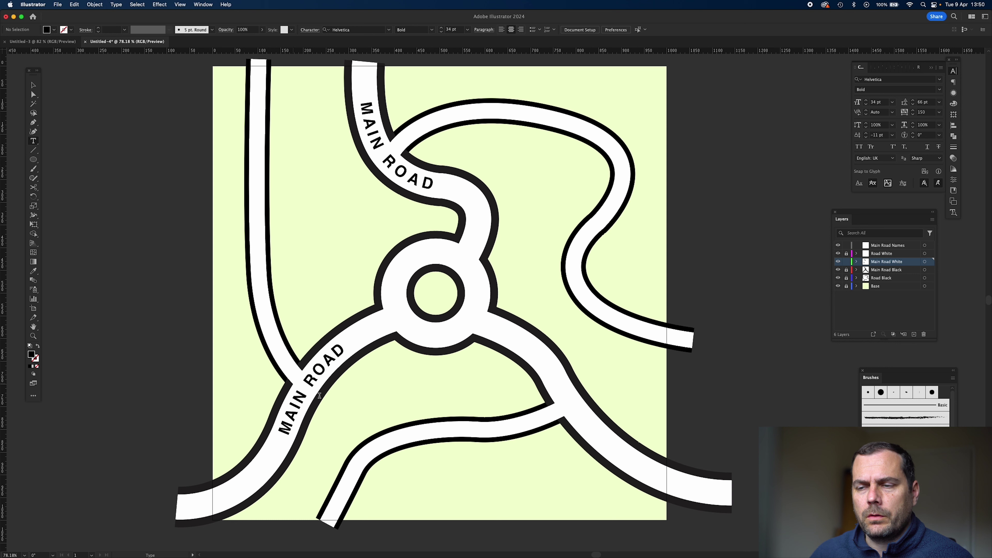
Step: Paste a MAIN ROAD label onto the lower-right road, starting by the roundabout
triple_click(320, 365)
key("super+c")
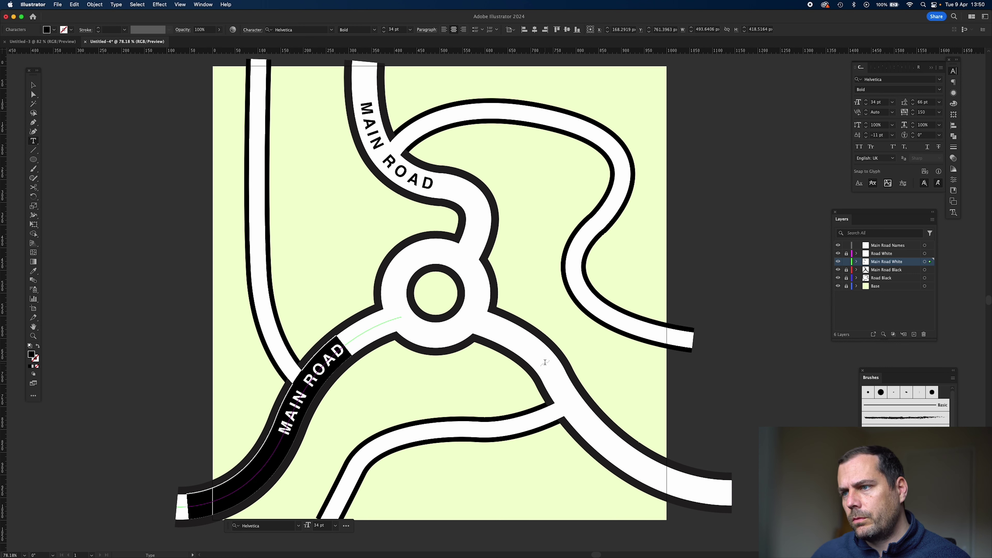
left_click(545, 362)
key("super+v")
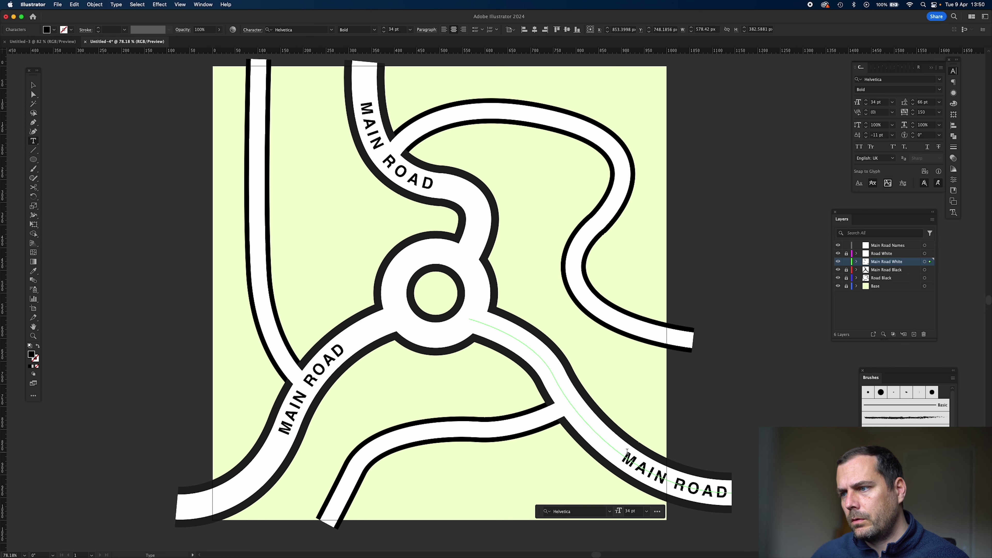
key("super+a")
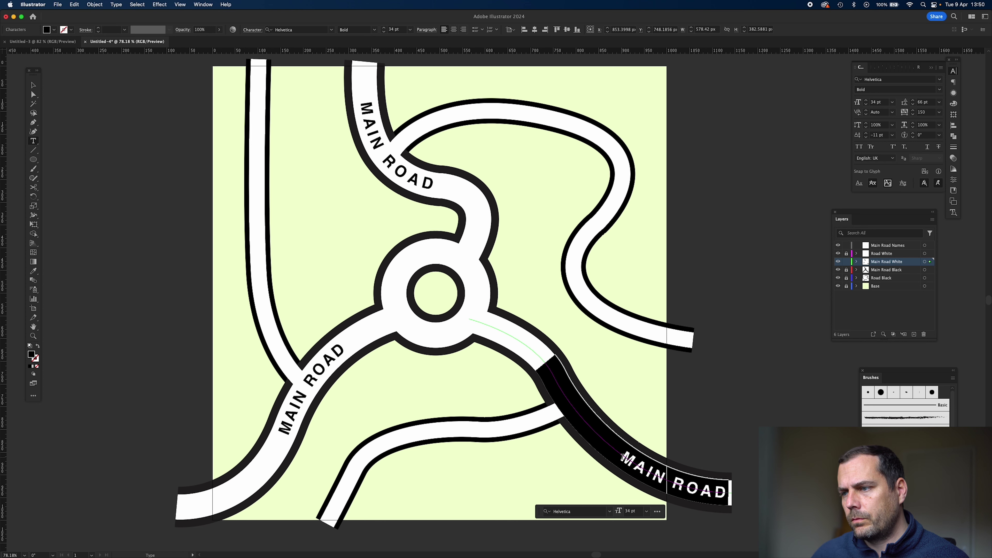
left_click(532, 375)
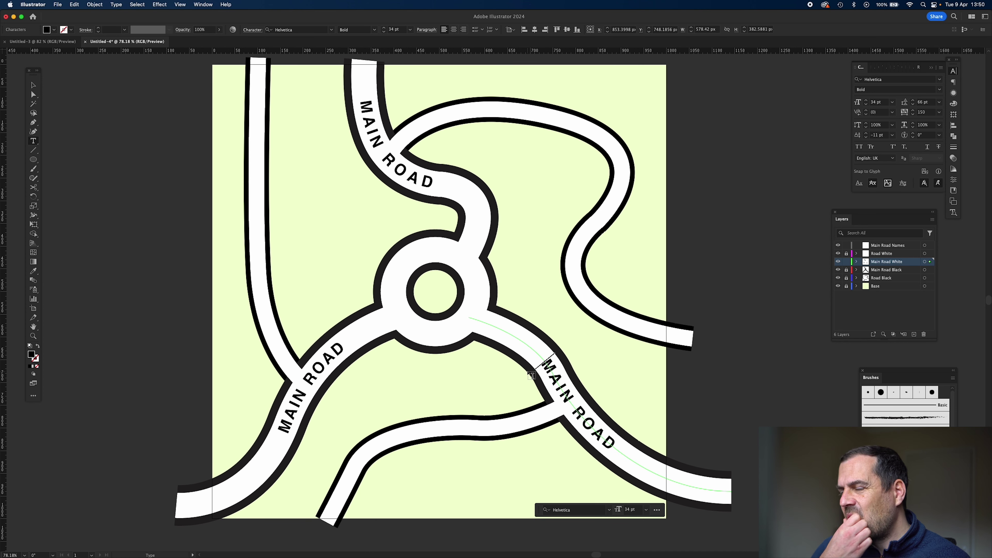
key("Escape")
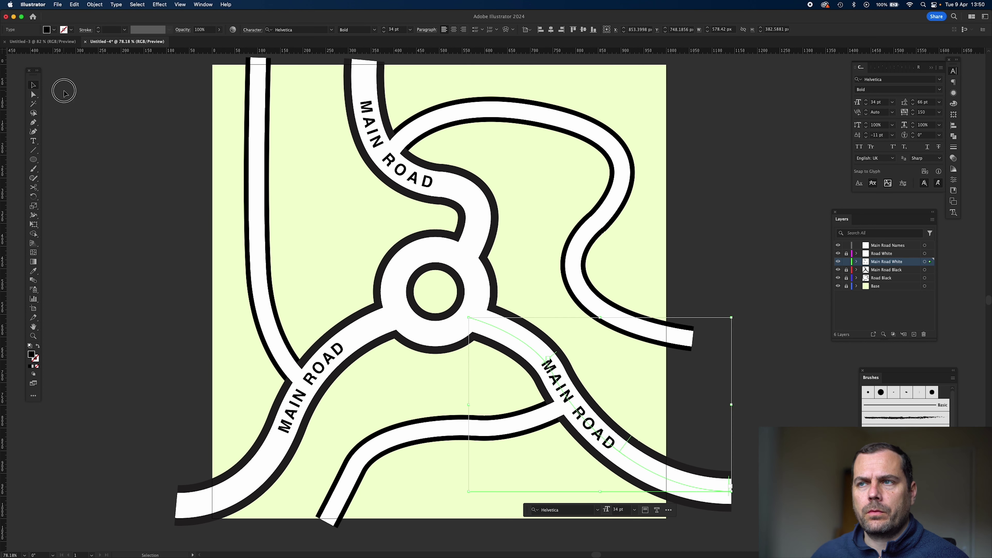
left_click(619, 381)
Step: Lock the Main Road White layer and unlock Road White, making it active
left_click(573, 401)
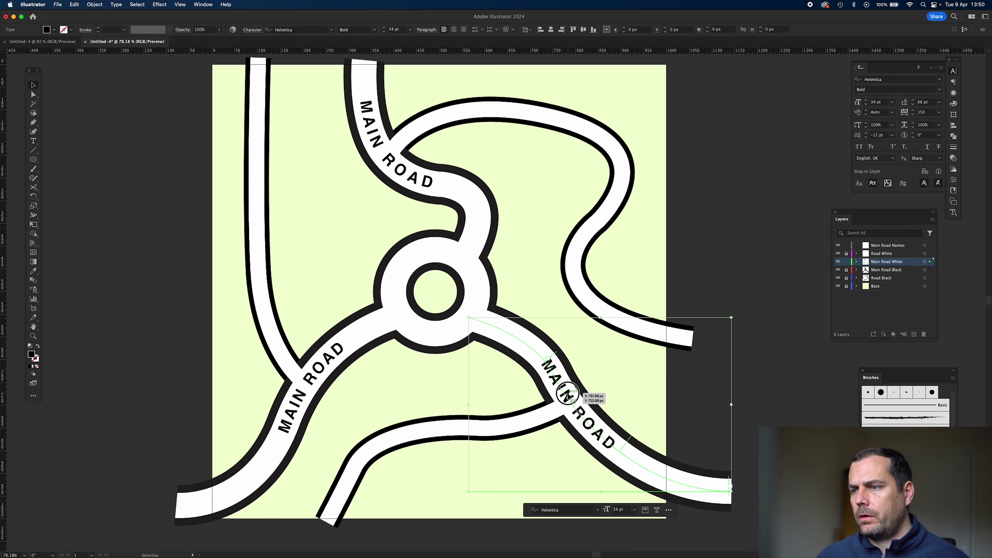
triple_click(573, 400)
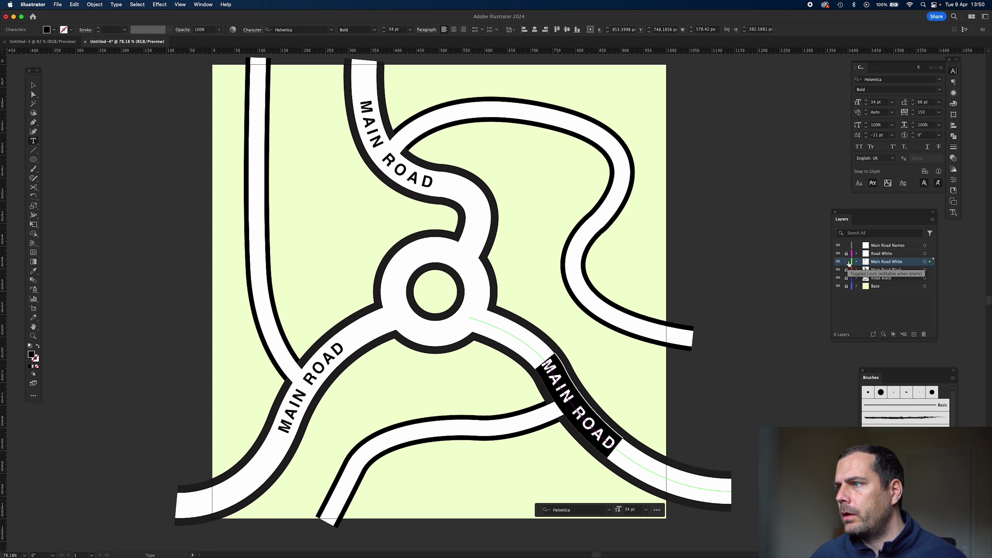
left_click(846, 261)
left_click(846, 253)
left_click(881, 253)
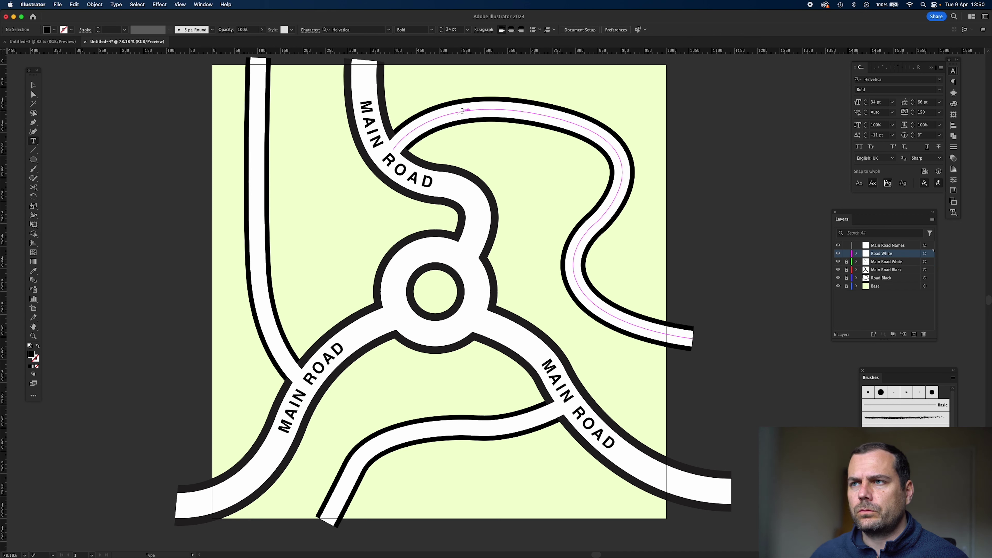
Step: Select the three side-road paths and add a new top layer named Road Names
left_click(36, 85)
left_click(469, 105)
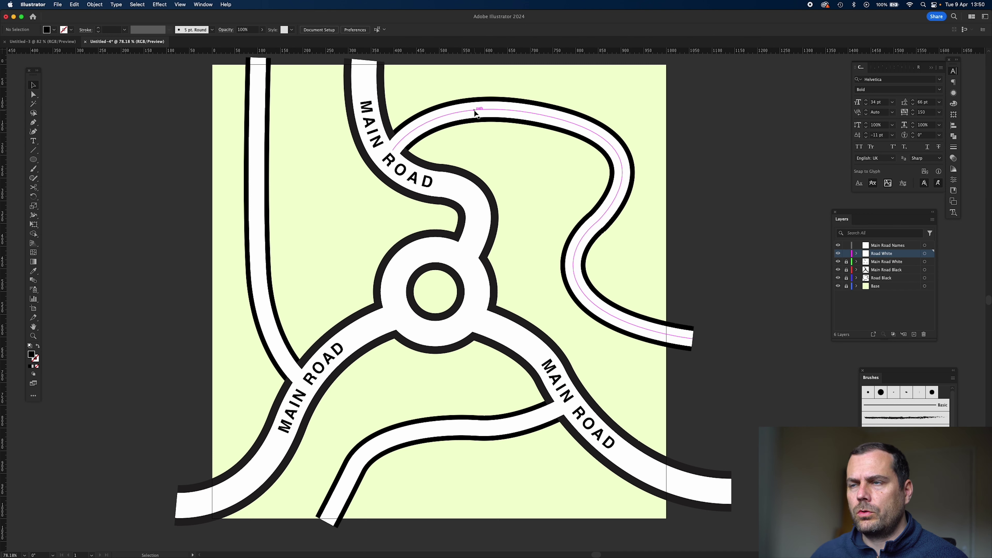
left_click(258, 268, "shift")
left_click(509, 426, "shift")
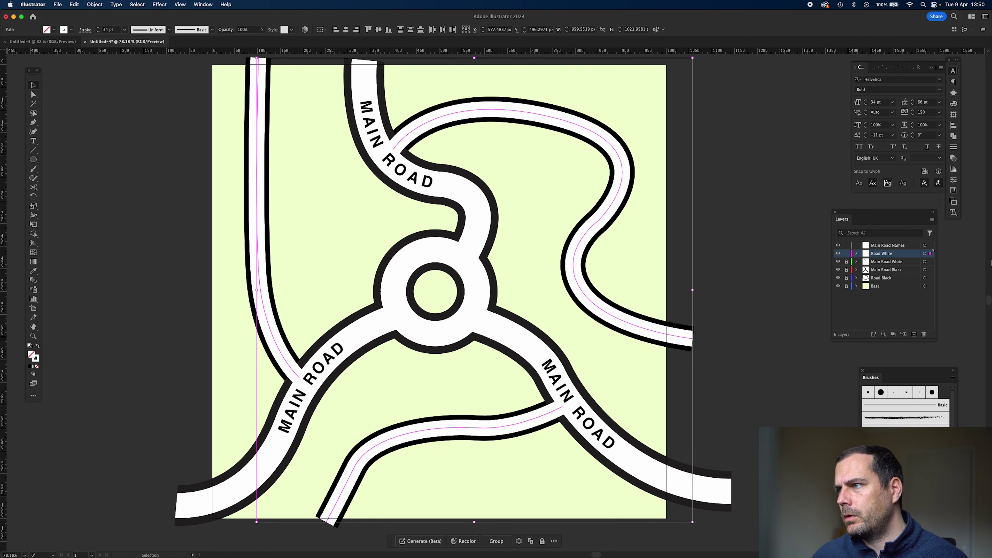
left_click(913, 333)
left_click_drag(880, 255, 880, 244)
double_click(883, 245)
type("Road Names")
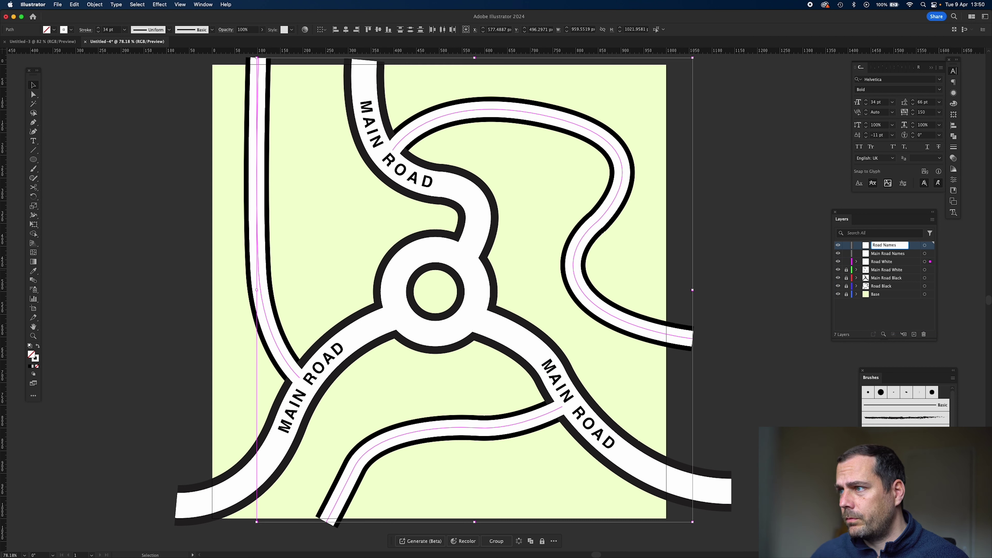
key("Return")
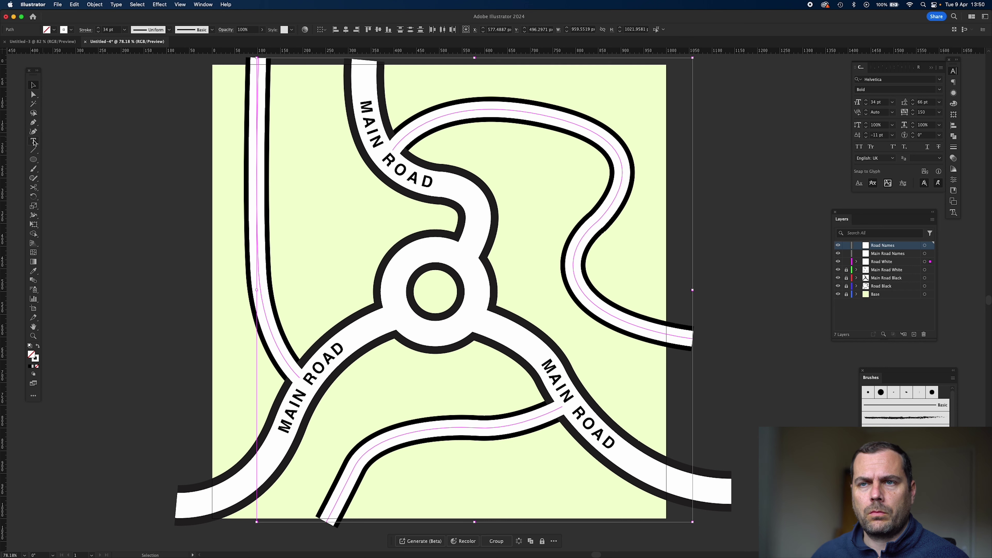
Step: Lock the Road White layer and make Road Names the active layer
left_click(449, 114)
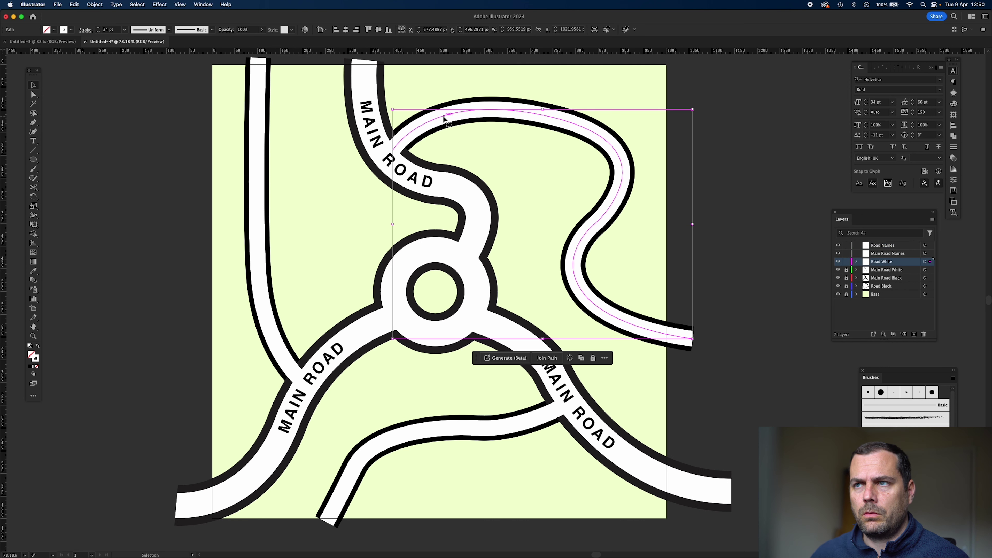
left_click(255, 249, "shift")
left_click(451, 427, "shift")
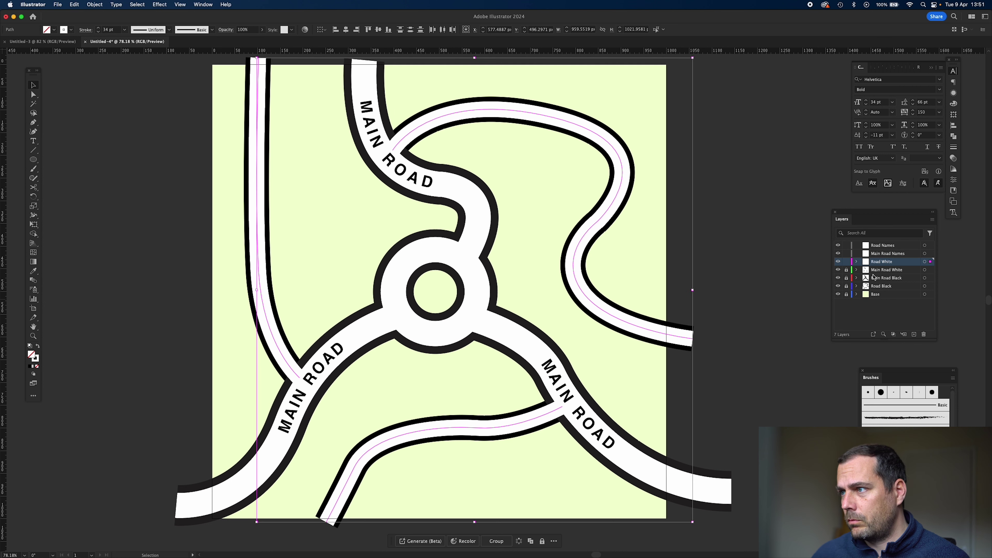
left_click(846, 261)
left_click(858, 247)
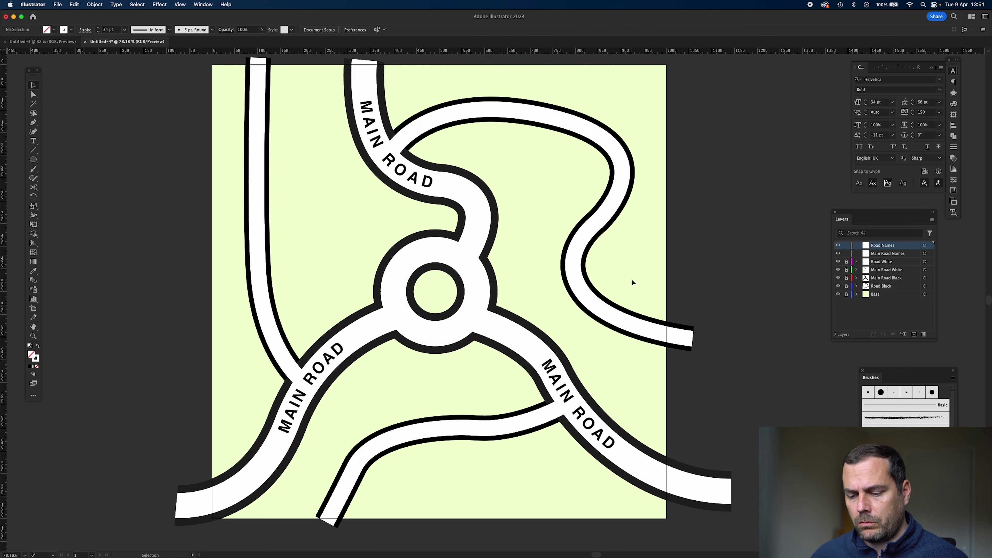
Step: Place a ROAD label on the upper-right road's path
left_click(33, 141)
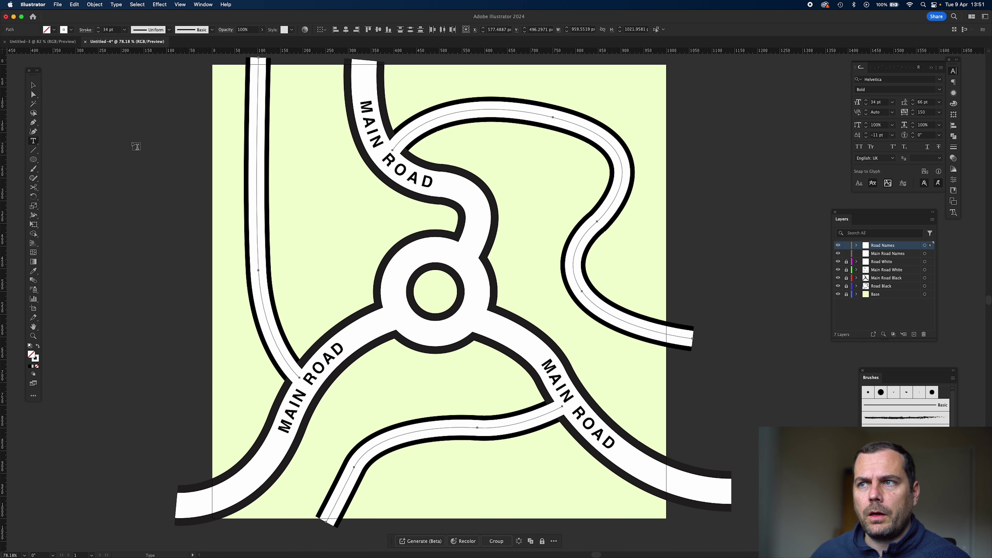
left_click(486, 110)
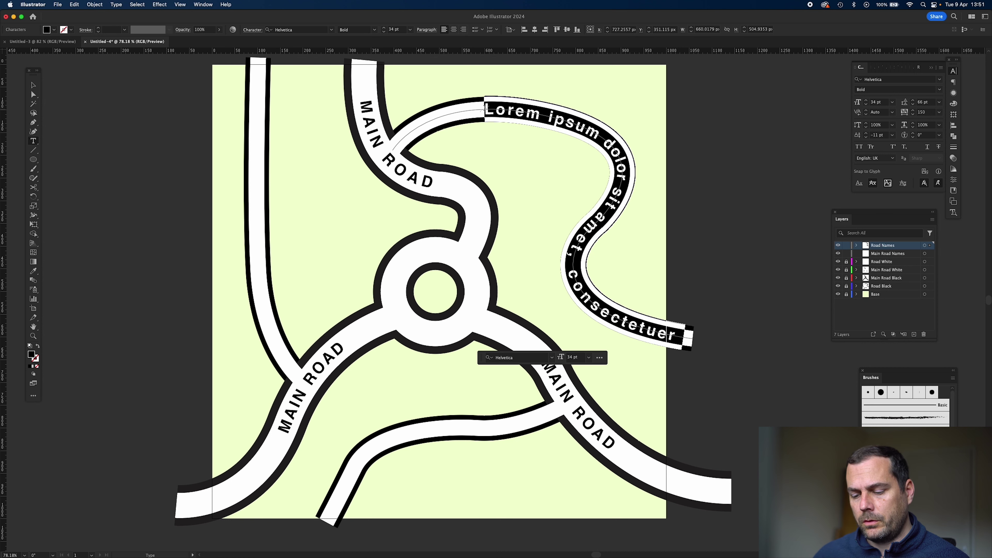
type("<?xml version=\"1.0\" encoding=\"UTF-8\"?>")
key("super+a")
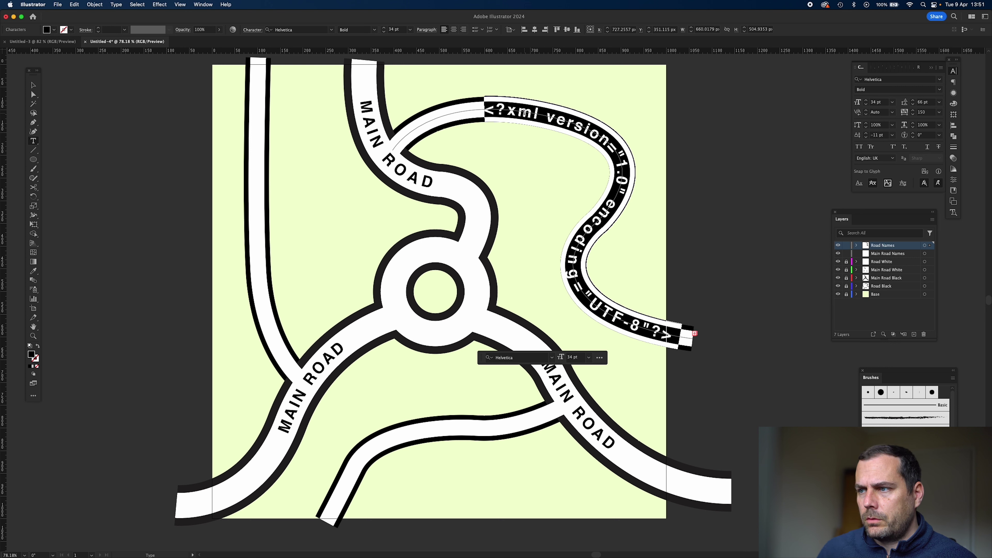
type("MAIN")
key("super+a")
type("ROAD")
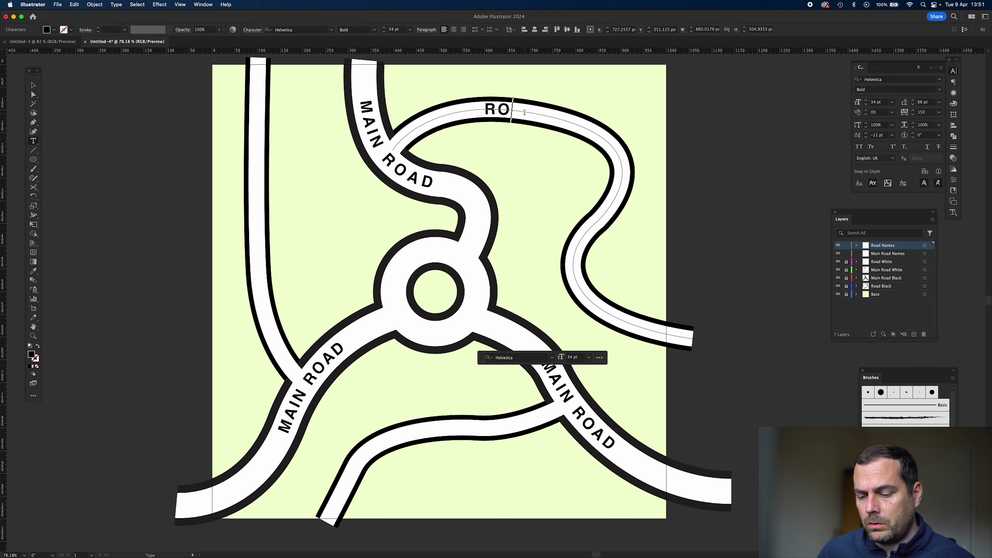
Step: Set the ROAD label to 21 pt with a -7 pt baseline shift
key("super+a")
left_click(876, 104)
type("21")
key("Tab")
left_click(494, 110)
key("super+a")
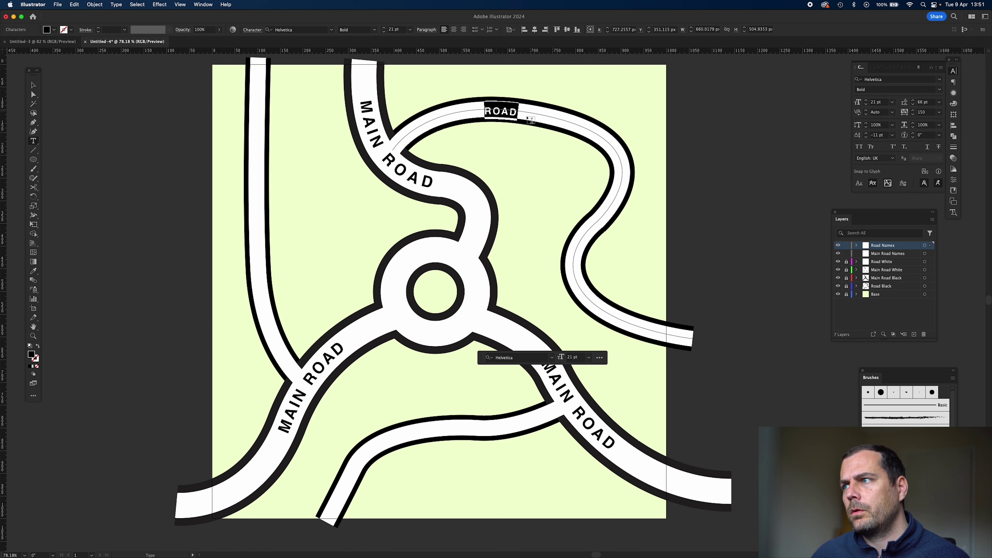
left_click(865, 133)
left_click(865, 134)
left_click(866, 133)
left_click(866, 134)
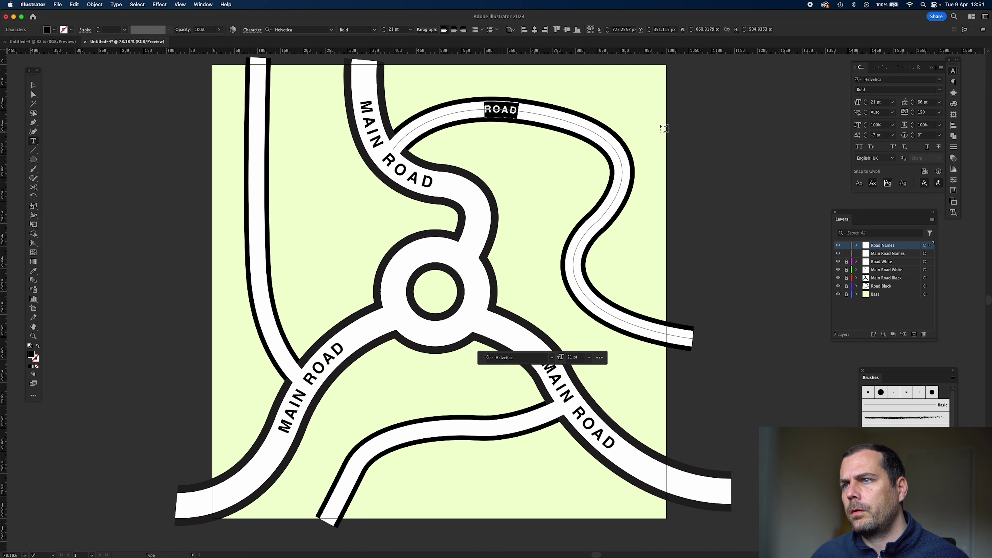
Step: Reselect the word ROAD and start a label on the left vertical road
left_click(509, 107)
double_click(508, 106)
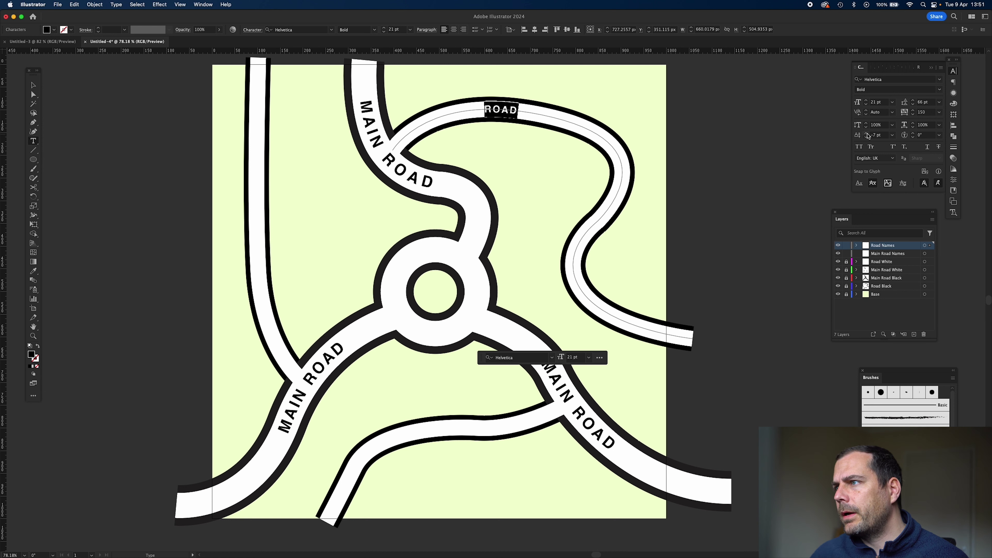
left_click(498, 110)
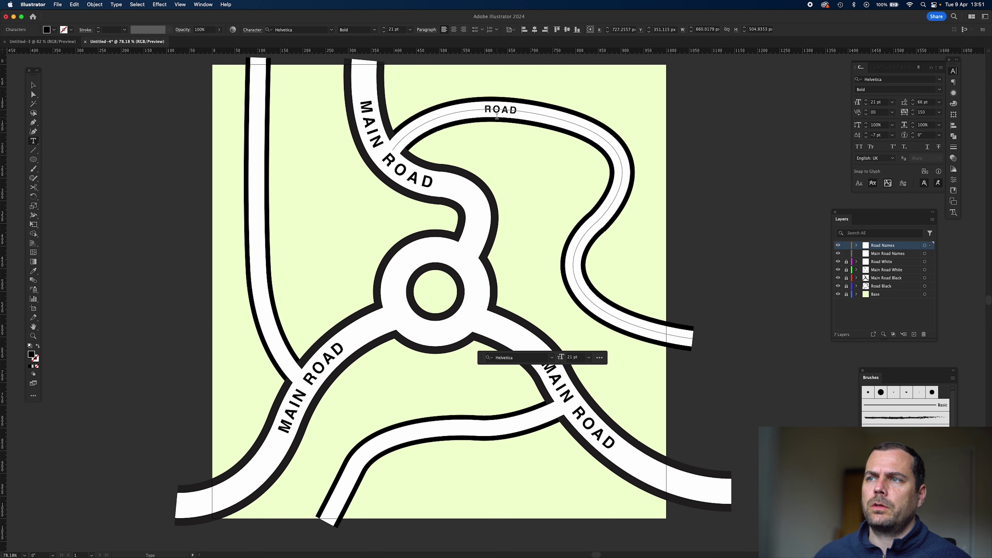
double_click(497, 115)
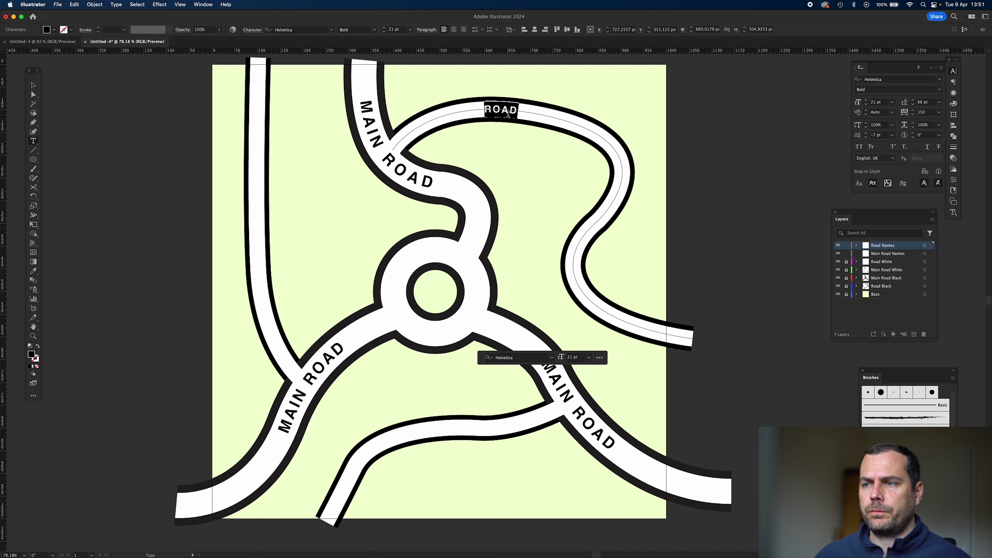
left_click(270, 328)
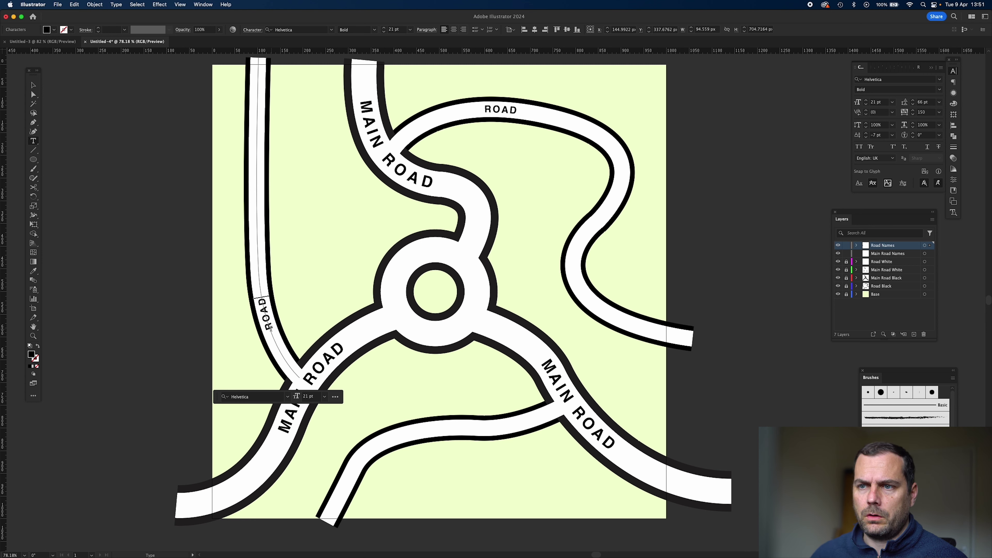
Step: Centre ROAD on the left road and add a centred ROAD label on the lower road
key("super+a")
key("super+shift+c")
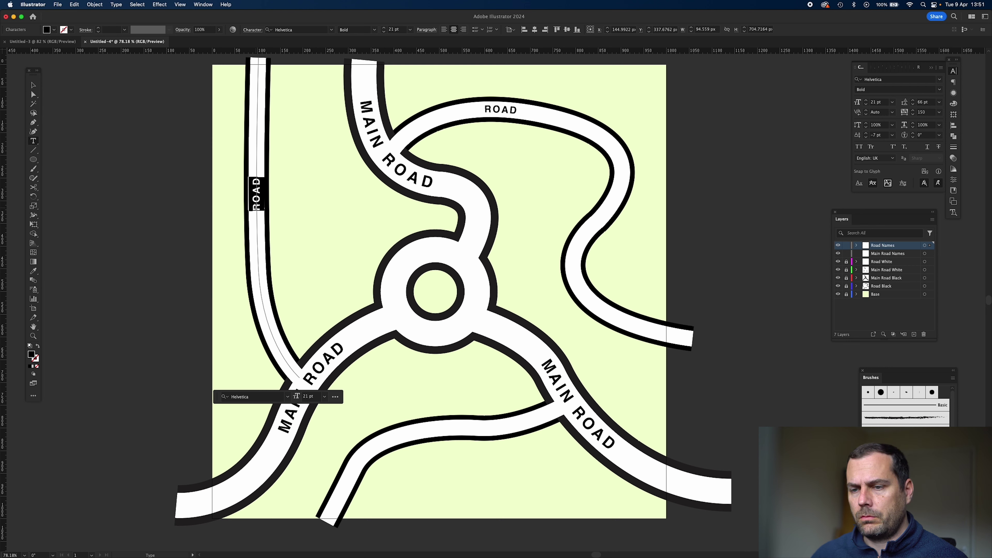
left_click(430, 428)
key("super+v")
key("super+a")
key("super+shift+r")
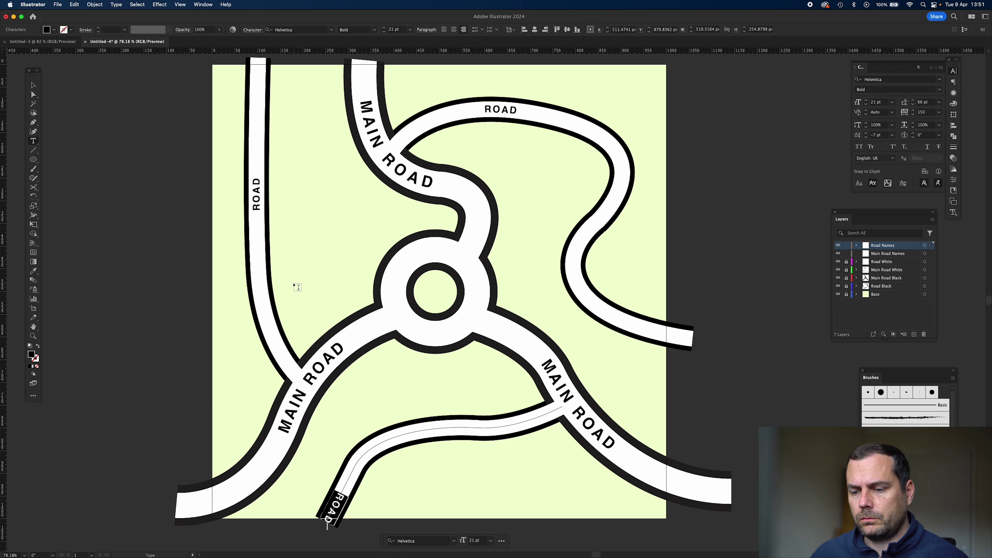
key("super+shift+c")
Step: Try sliding the lower ROAD label along its path, undo the move, and deselect
left_click(34, 94)
left_click_drag(365, 461, 340, 495)
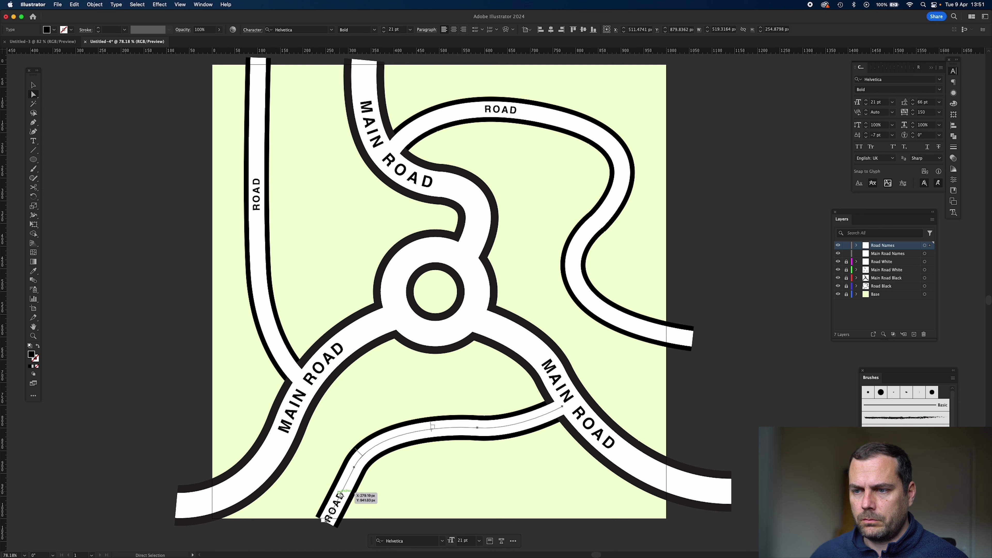
key("super+z")
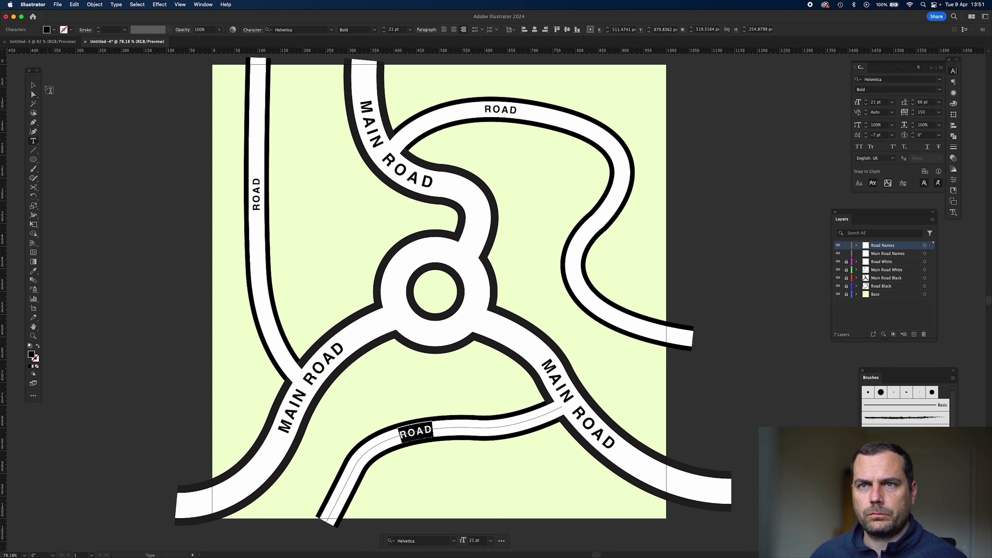
left_click(134, 105)
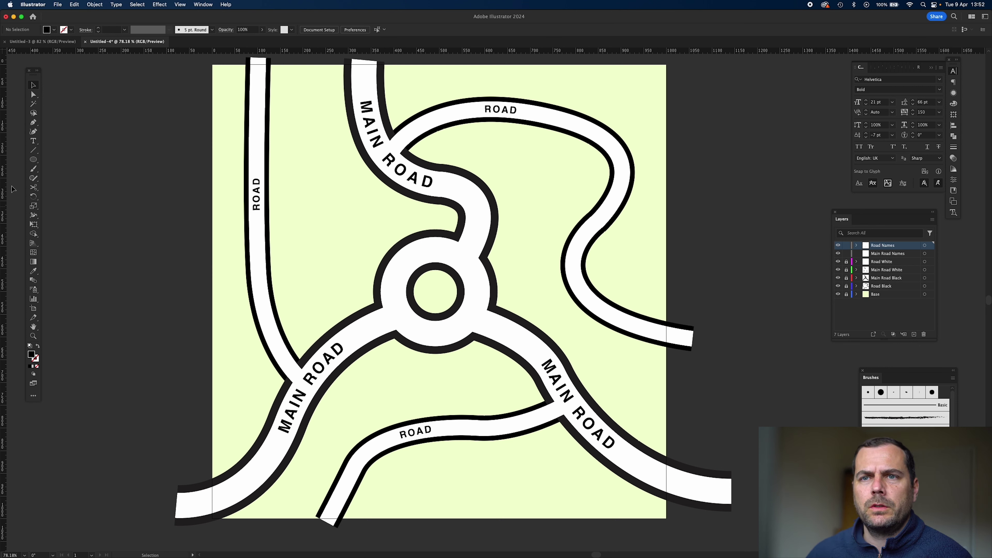
Step: Add a new top layer and name it Railway Line
left_click(34, 123)
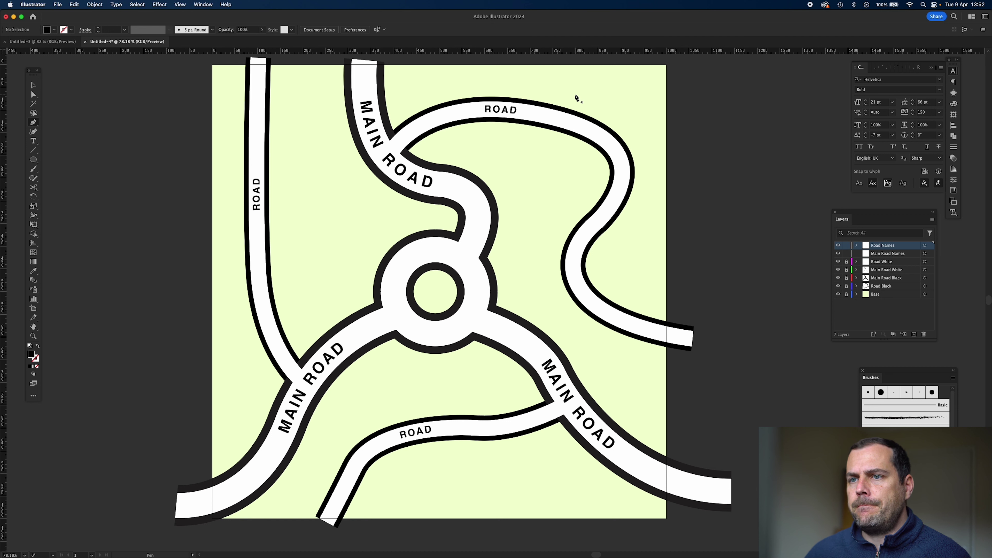
key("v")
left_click(913, 334)
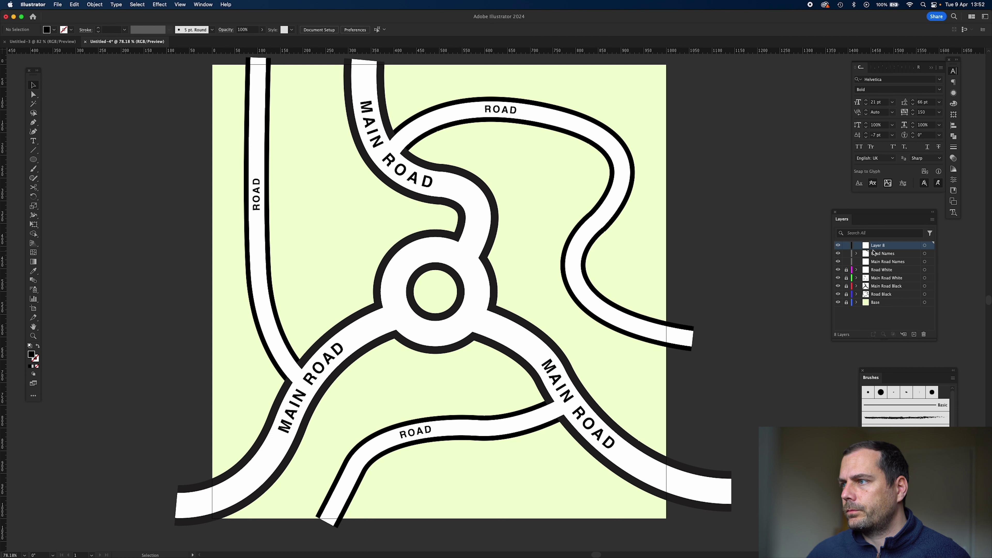
double_click(879, 246)
type("Railw")
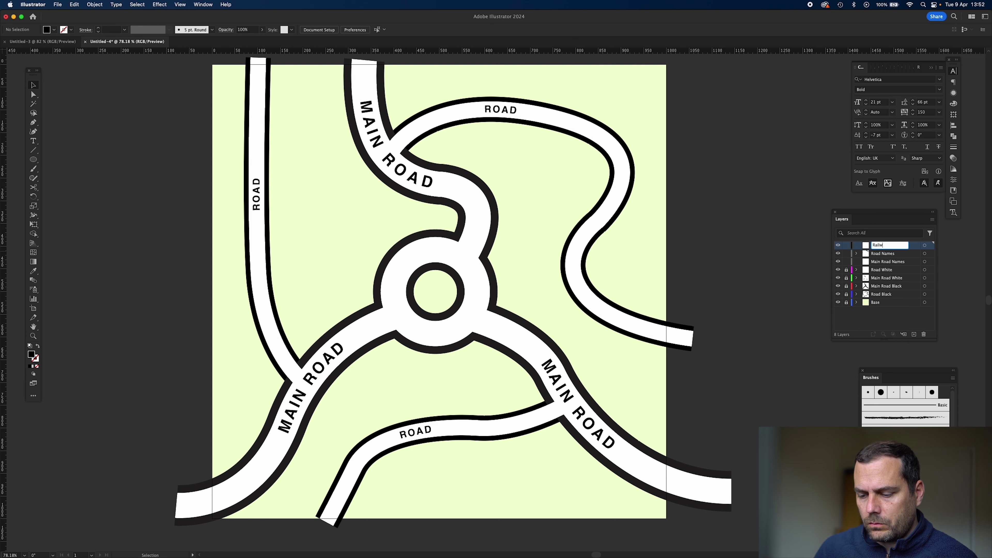
type("ay Line")
key("Return")
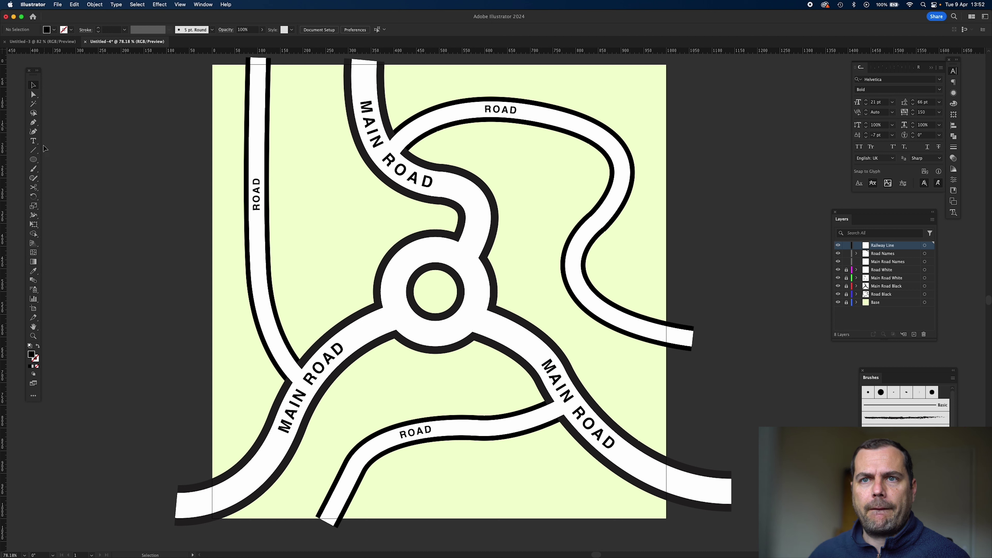
Step: Draw a curved path from the artboard's top edge down to the right edge
left_click(34, 122)
left_click(518, 60)
left_click_drag(684, 167, 747, 267)
key("v")
Step: Turn the curve into a 13 pt dashed stroke
left_click(38, 346)
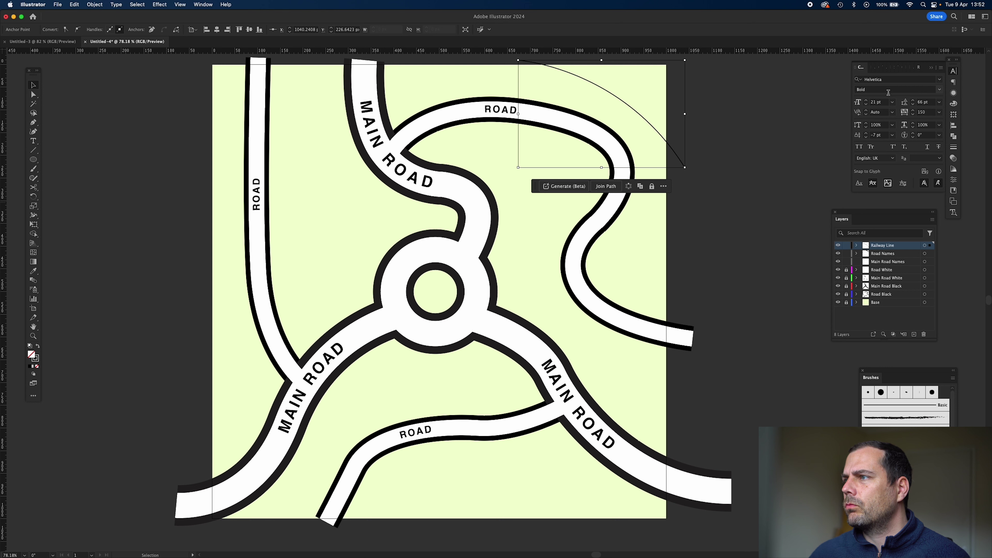
left_click(954, 147)
left_click(897, 79)
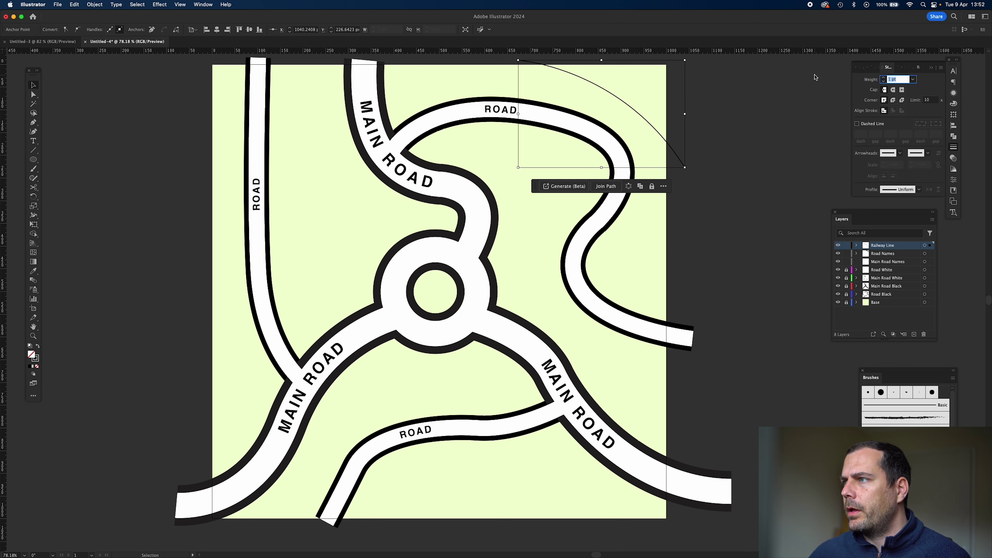
type("13")
key("Tab")
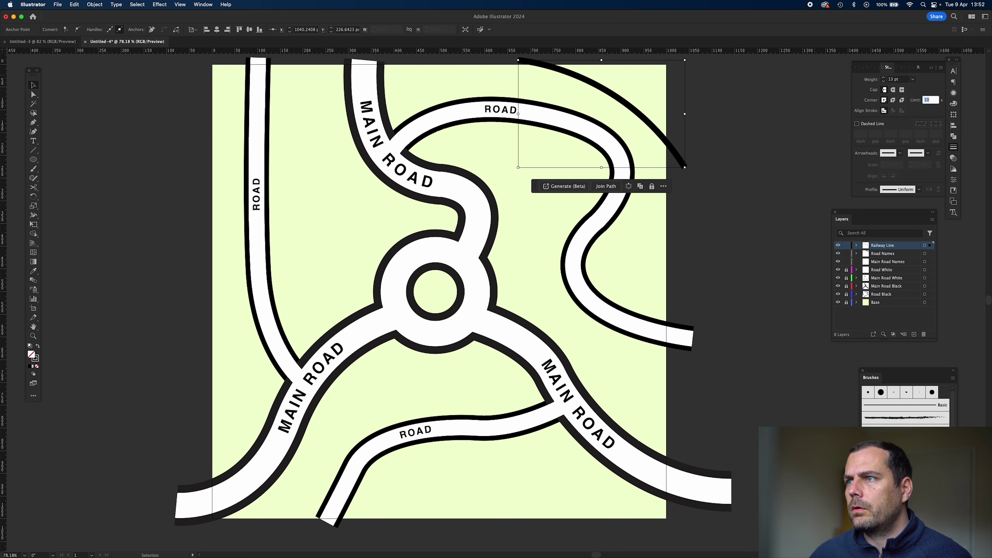
left_click(856, 124)
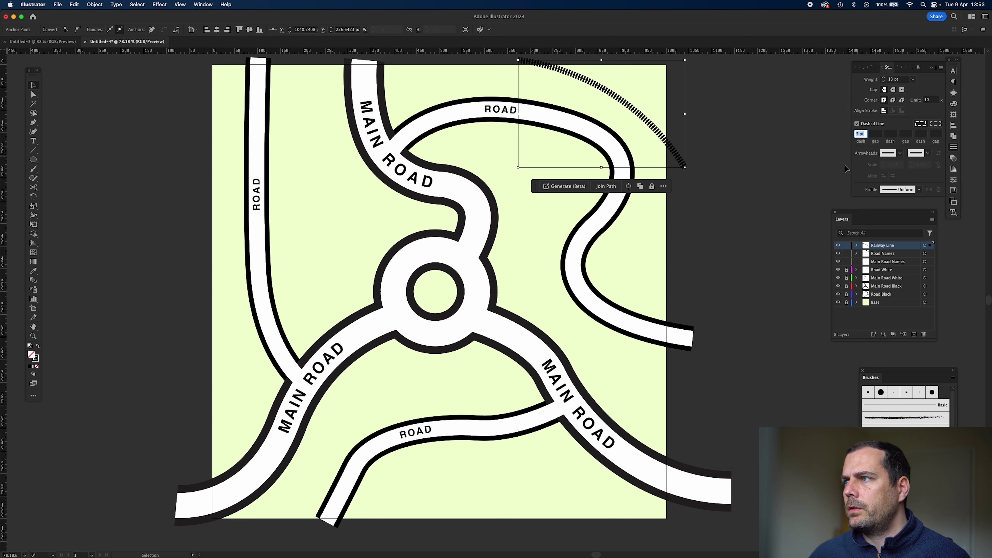
left_click(777, 145)
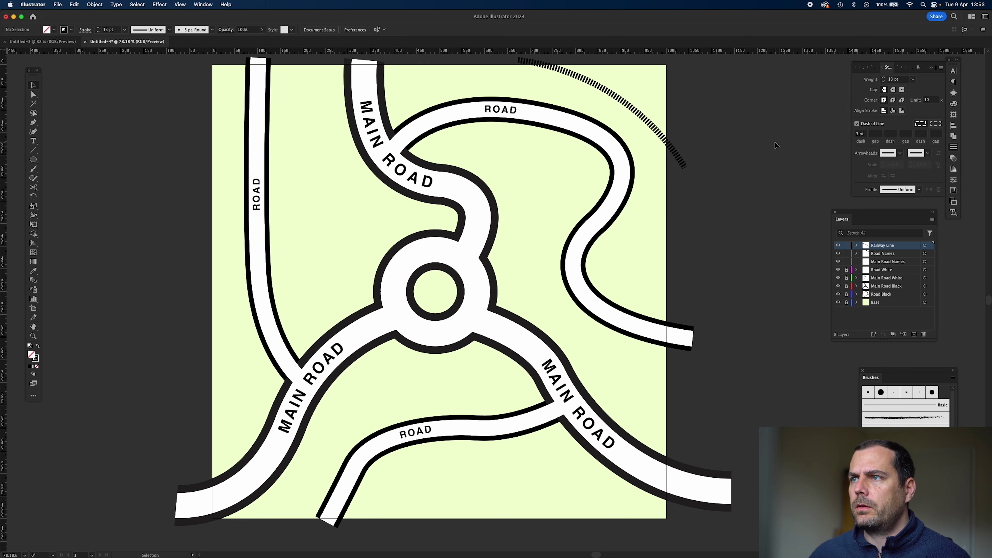
Step: Adjust the railway's stroke weight to 21 pt, then settle on 18 pt
left_click(673, 151)
left_click(897, 79)
type("21")
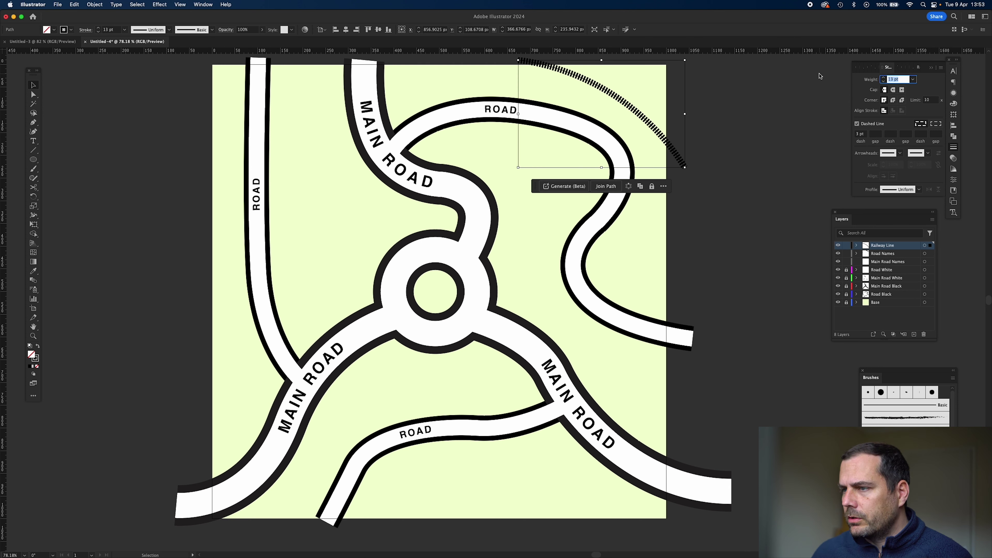
key("Tab")
left_click(743, 147)
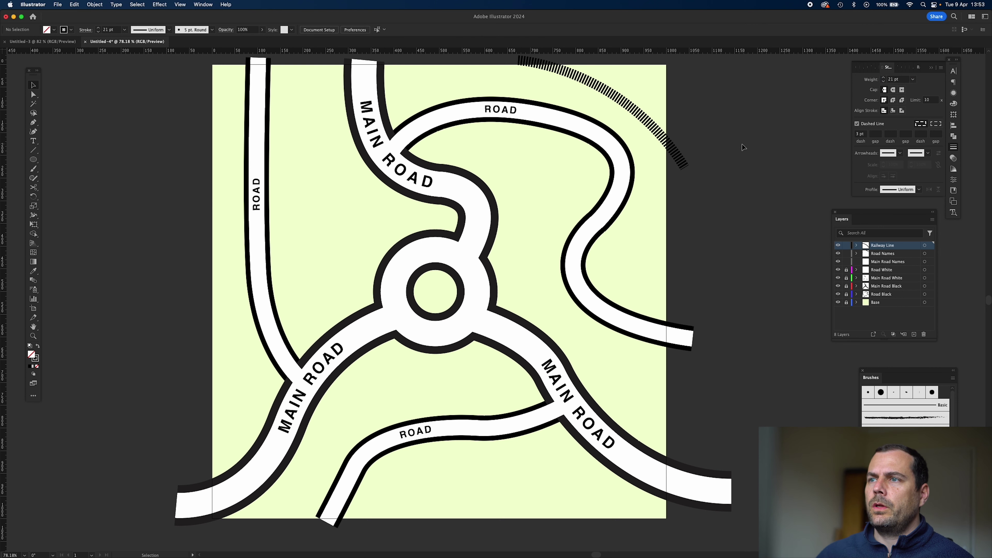
left_click(654, 126)
left_click(895, 79)
type("18")
key("Tab")
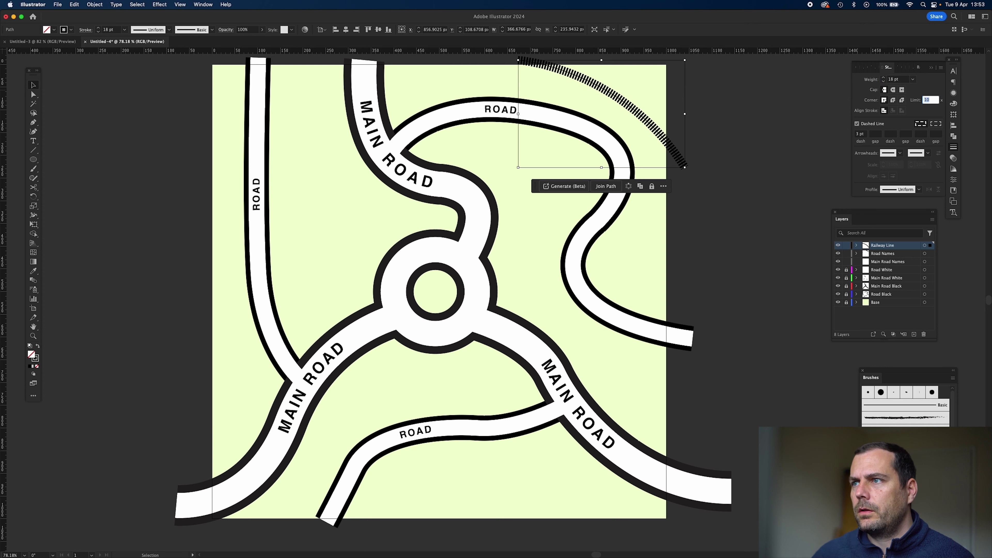
left_click(753, 153)
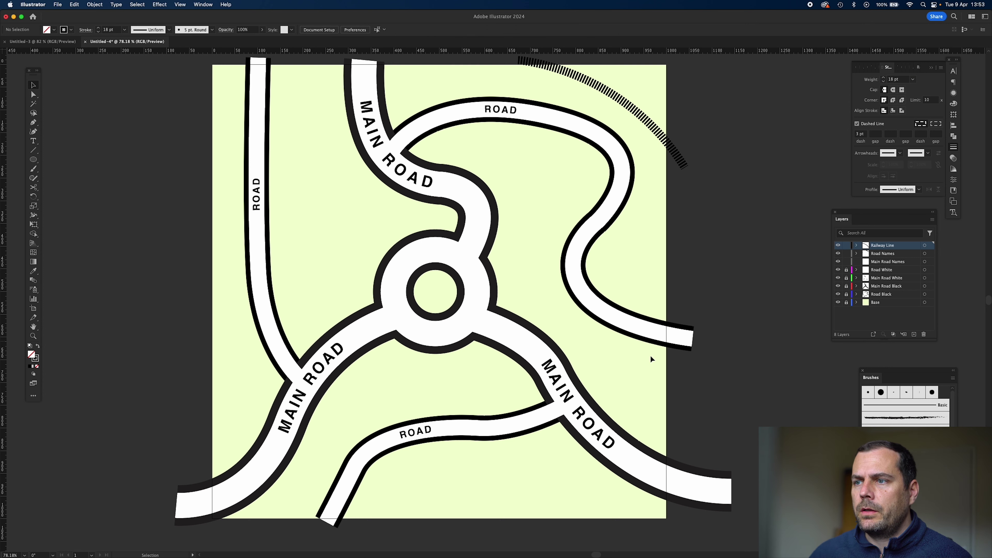
Step: Add a new top layer named Pond
left_click(914, 334)
double_click(881, 246)
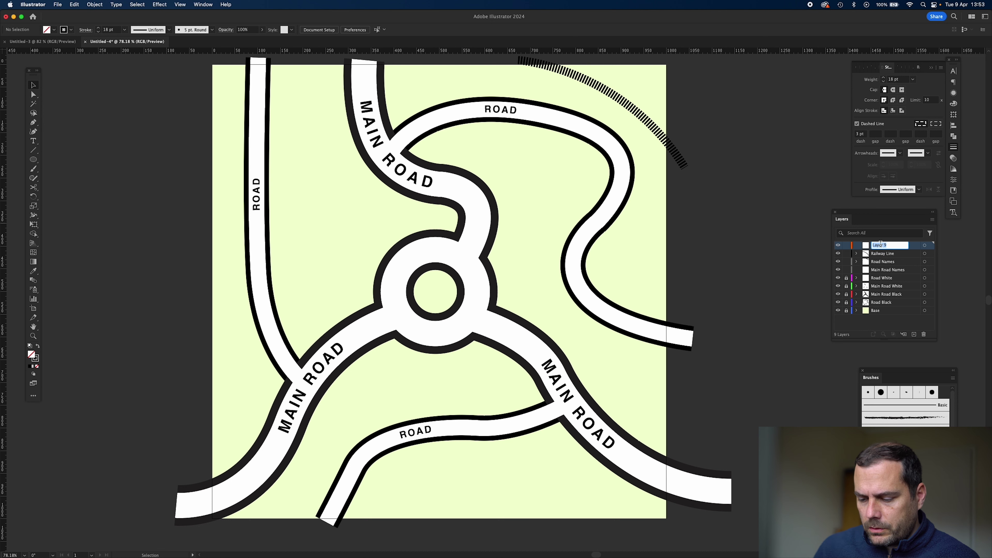
type("Pond")
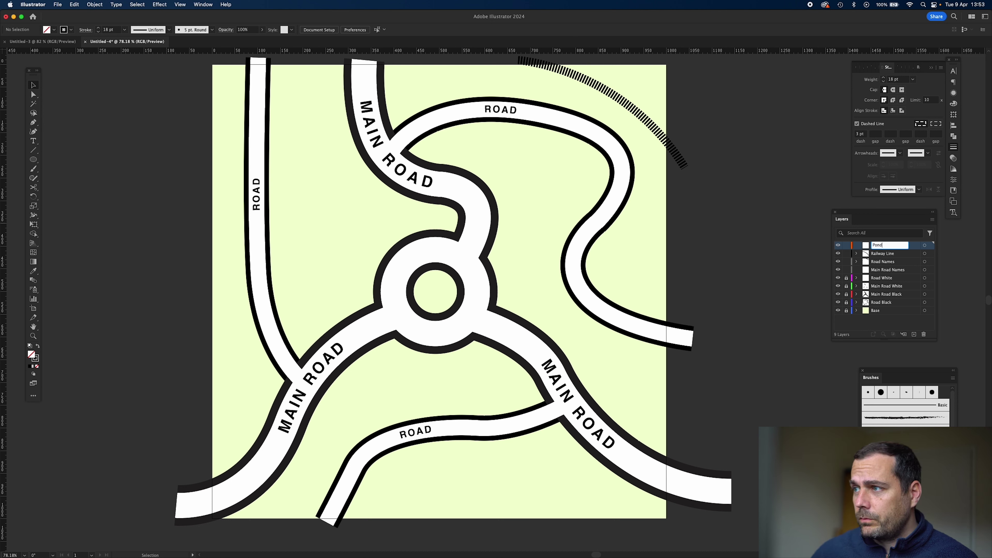
key("Return")
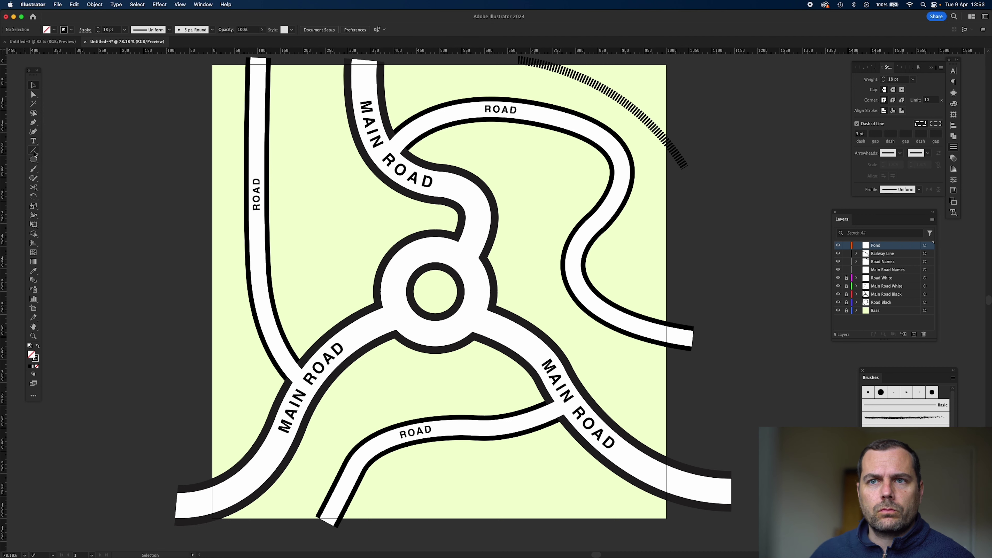
Step: Draw a closed irregular pond outline left of the roundabout with the Pen tool
left_click(34, 124)
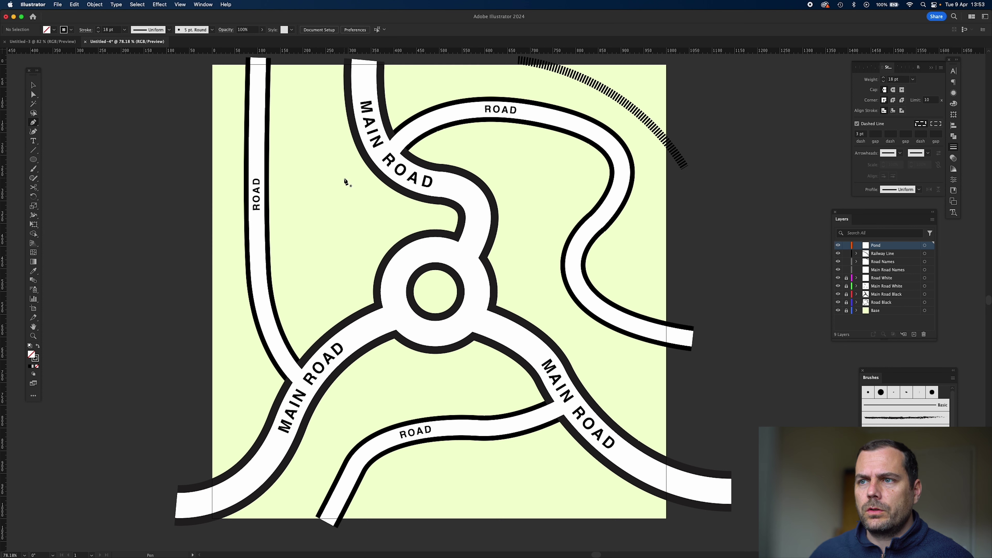
left_click_drag(353, 181, 288, 195)
left_click_drag(284, 235, 334, 312)
left_click_drag(366, 266, 391, 230)
left_click(400, 212)
left_click_drag(376, 192, 352, 179)
left_click(353, 177)
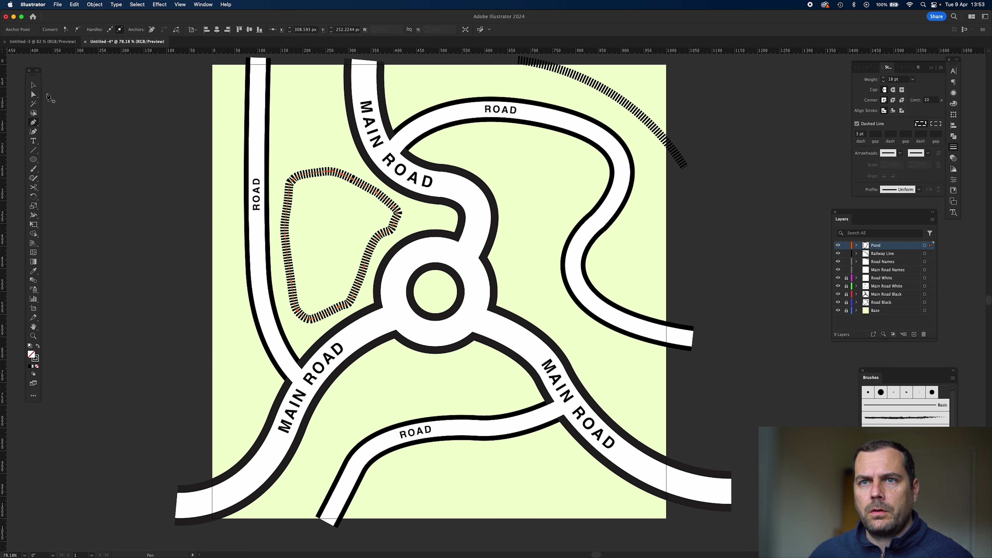
left_click(33, 85)
Step: Give the pond shape a light blue solid fill
left_click(37, 346)
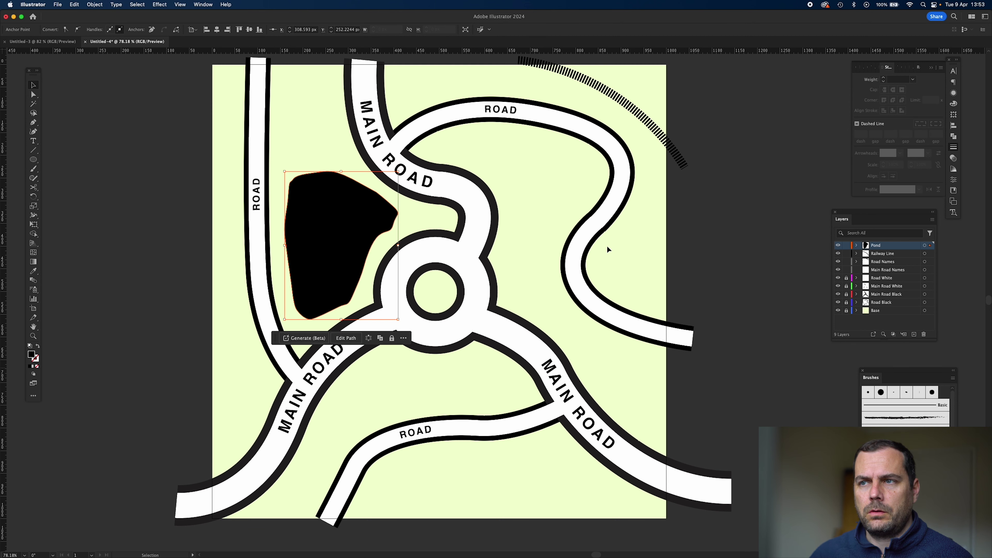
left_click(953, 104)
left_click_drag(879, 129, 901, 124)
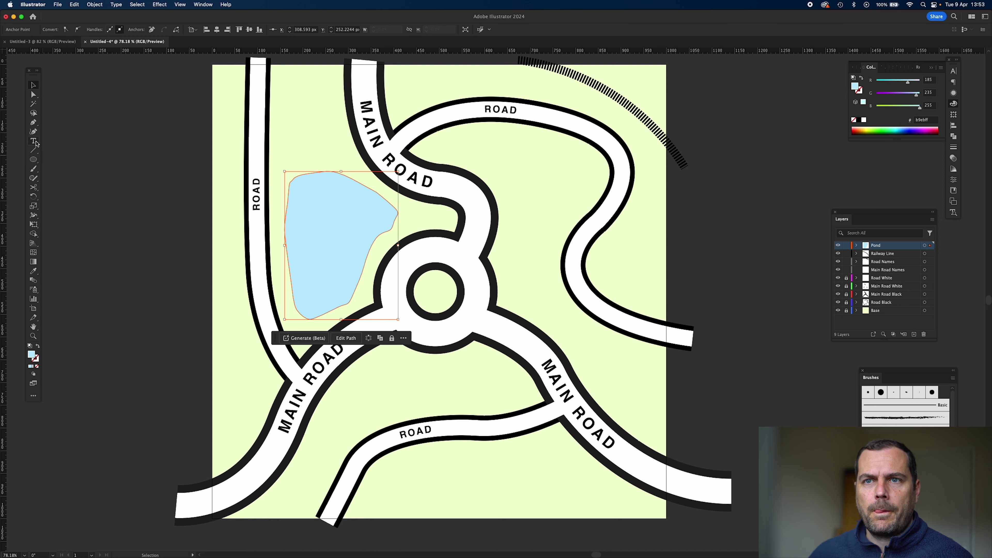
left_click(502, 111)
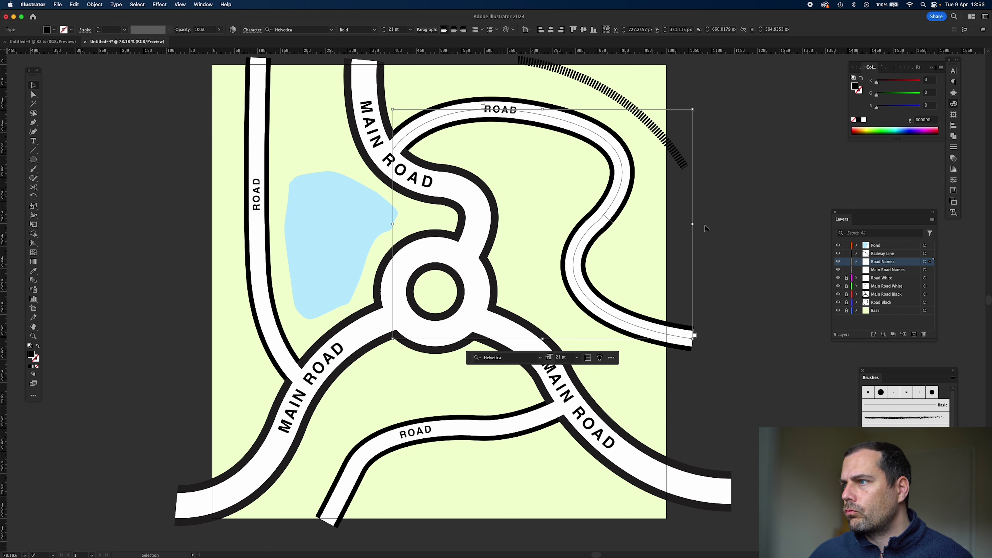
Step: Type a Duck Pond text label and move it onto the pond
left_click(38, 144)
double_click(505, 110)
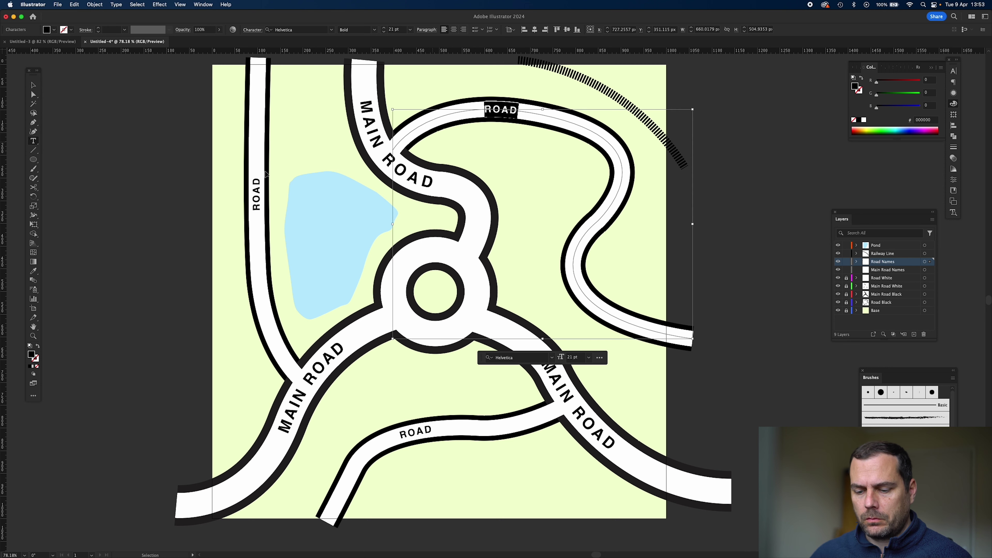
key("super+shift+a")
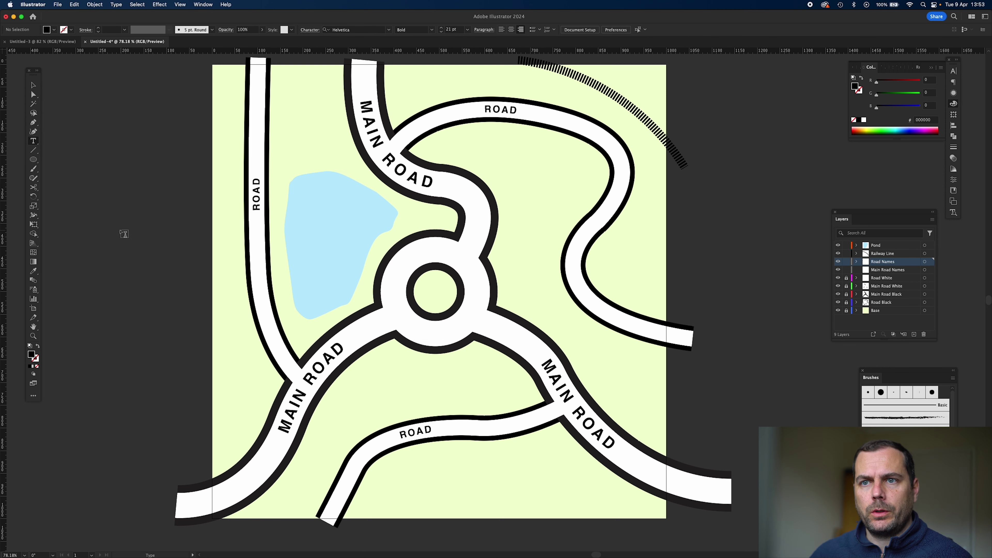
left_click(124, 233)
type("Duck")
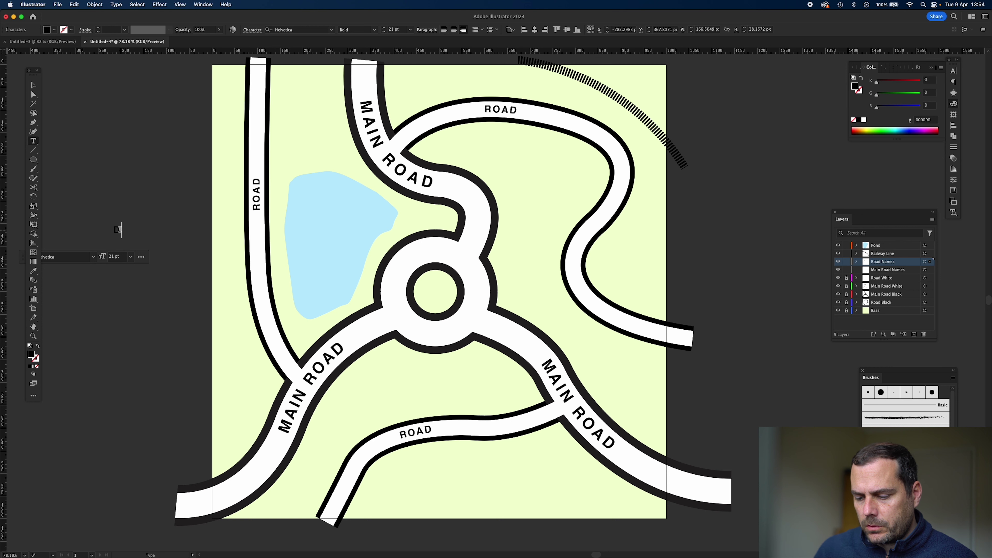
type(" Pond")
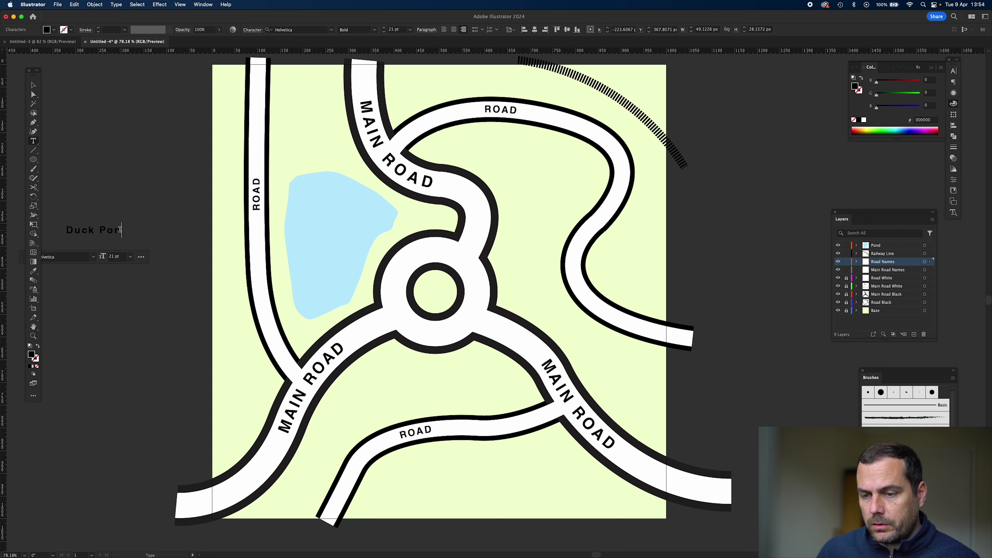
left_click(34, 84)
left_click_drag(109, 233, 354, 232)
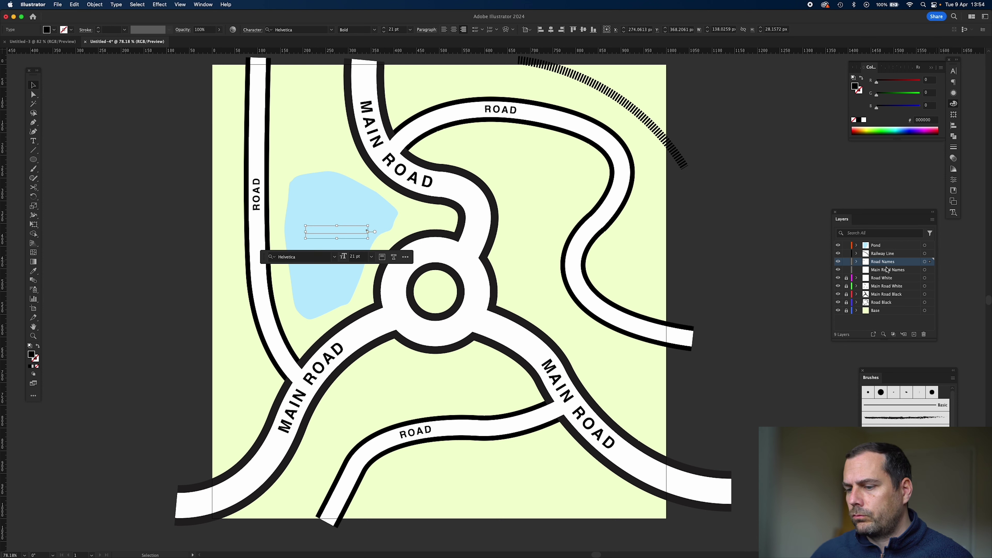
Step: Move the Duck Pond text into the Pond layer and position it on the pond
key("super+x")
left_click(883, 245)
key("super+v")
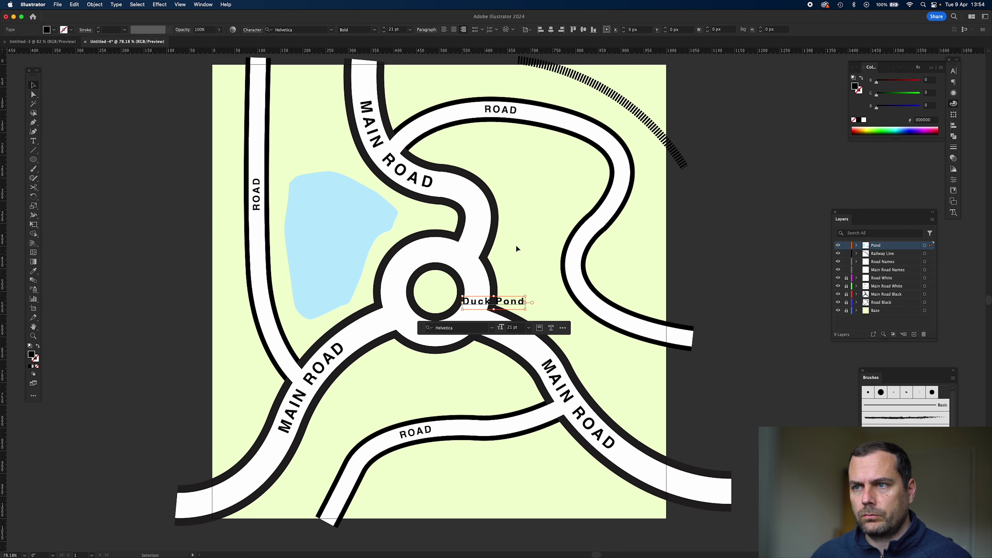
left_click_drag(486, 303, 324, 239)
left_click(953, 71)
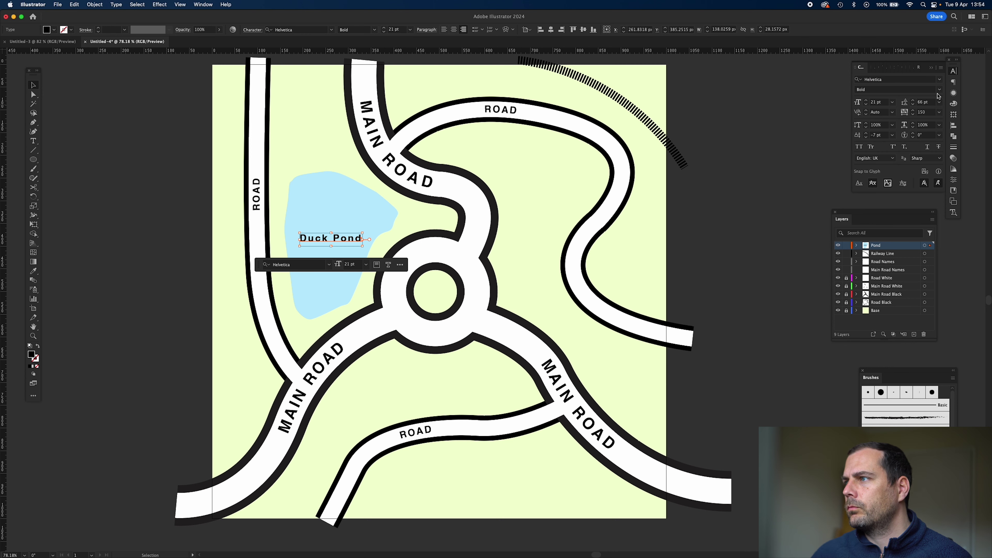
Step: Set the Duck Pond label to Helvetica Light and break it onto two lines
left_click(939, 89)
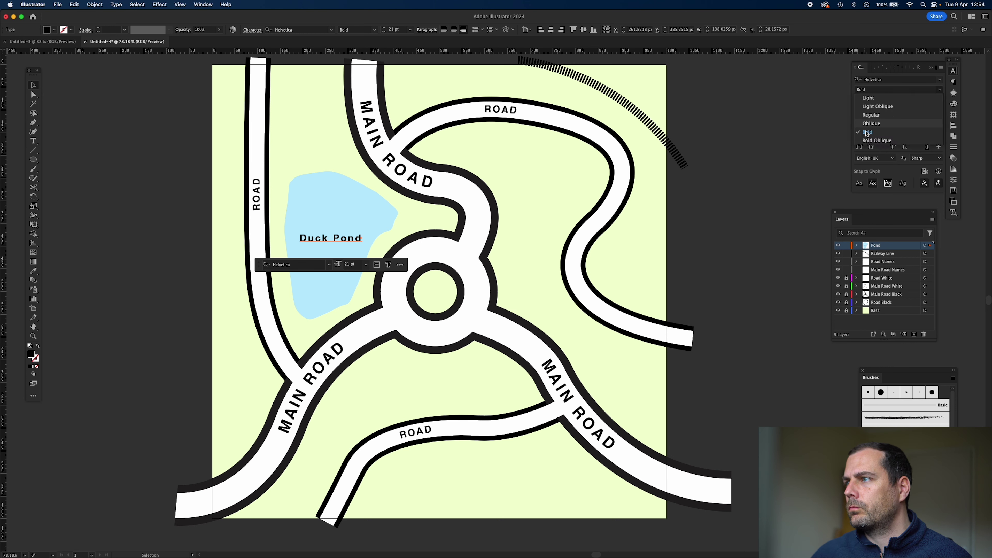
left_click(871, 103)
double_click(335, 237)
key("BackSpace")
key("Return")
key("super+a")
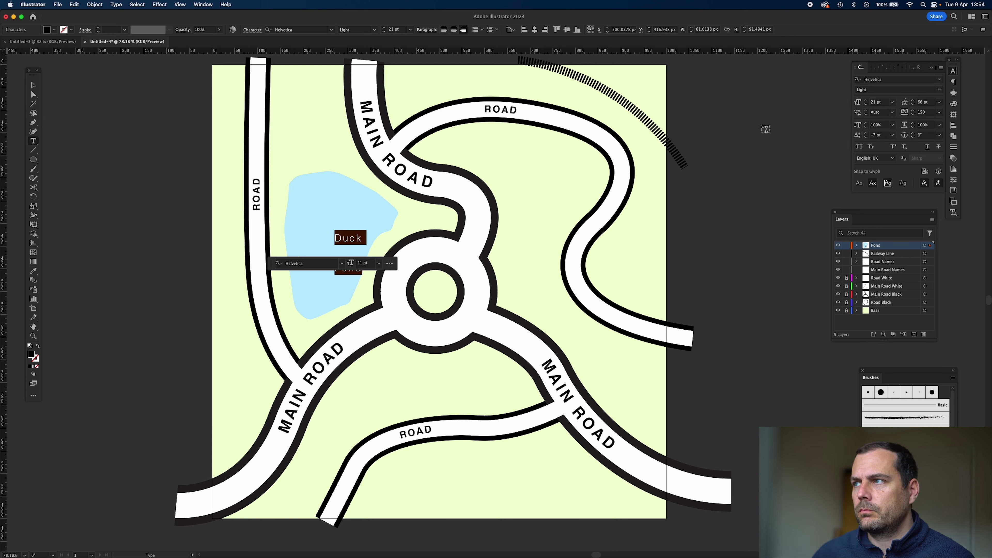
Step: Give the Duck Pond label 21 pt leading
left_click(926, 102)
type("aut")
key("Tab")
key("shift+Tab")
type("21")
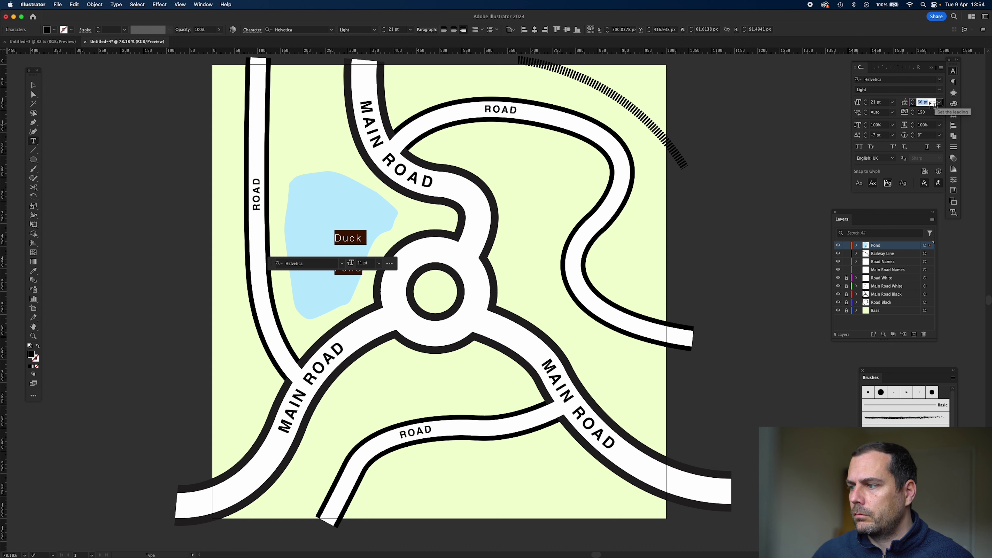
key("Tab")
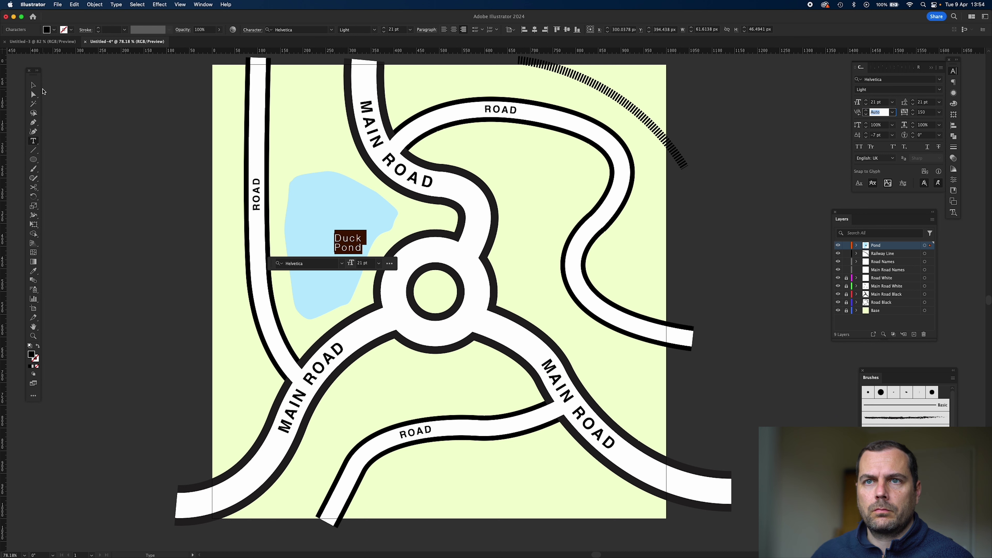
Step: Move the Duck Pond label up and left into the pond
left_click(34, 85)
left_click_drag(346, 240, 328, 233)
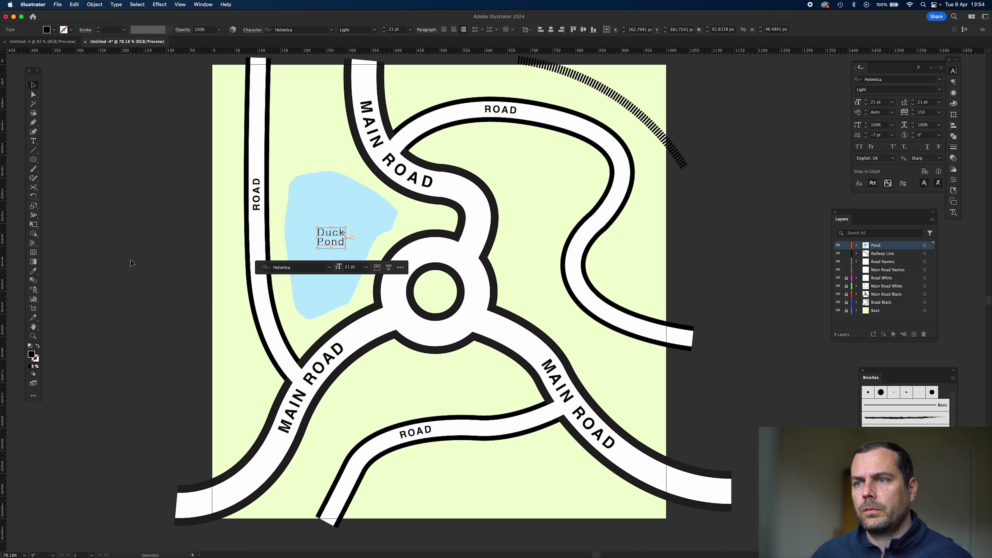
left_click(128, 259)
left_click(329, 237)
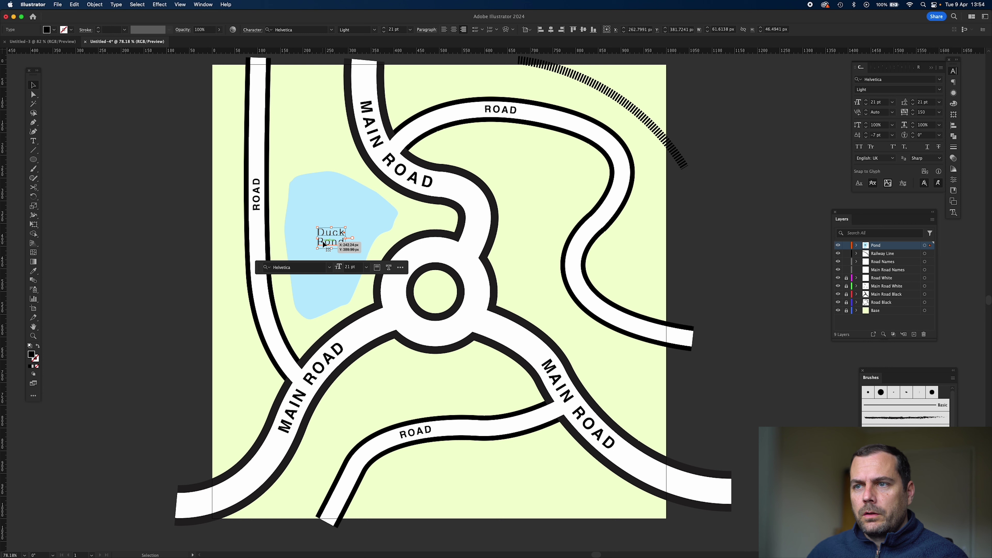
Step: Apply All Caps and a 13 pt font size to the label
left_click(941, 68)
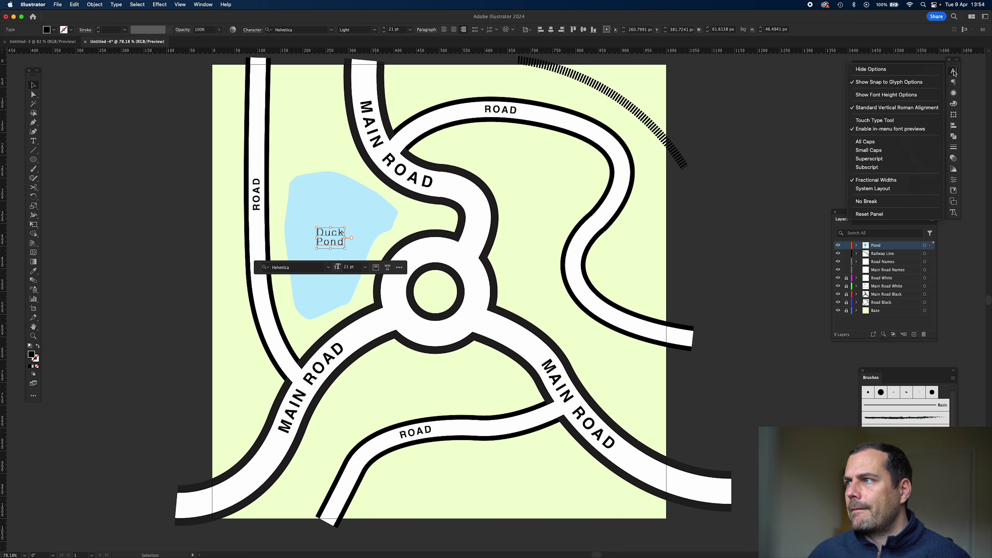
key("Escape")
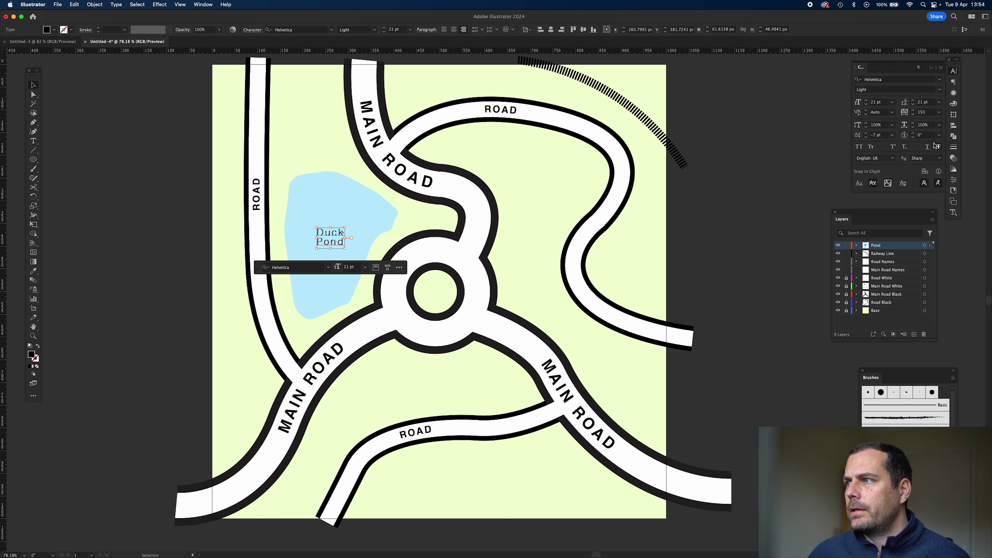
left_click(858, 147)
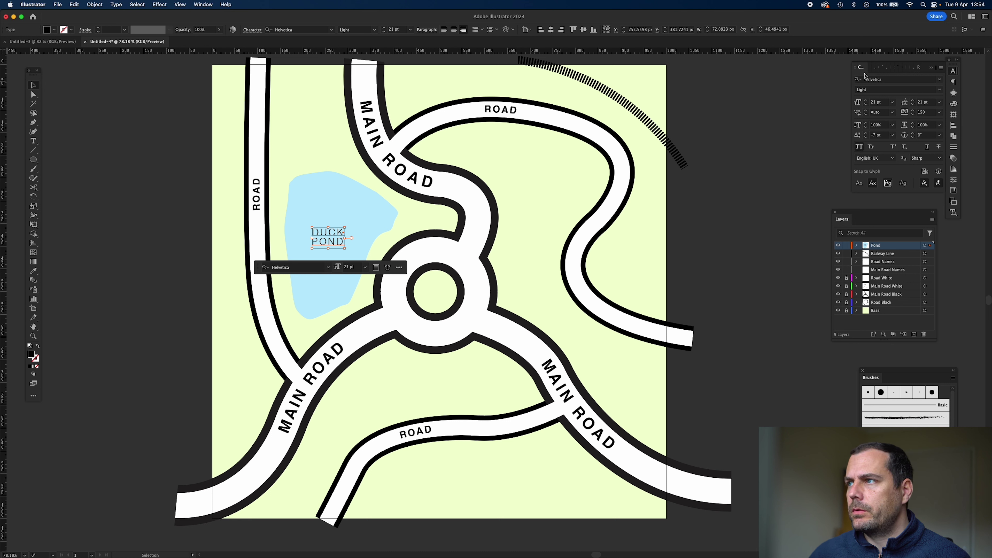
left_click(884, 107)
type("13")
key("Tab")
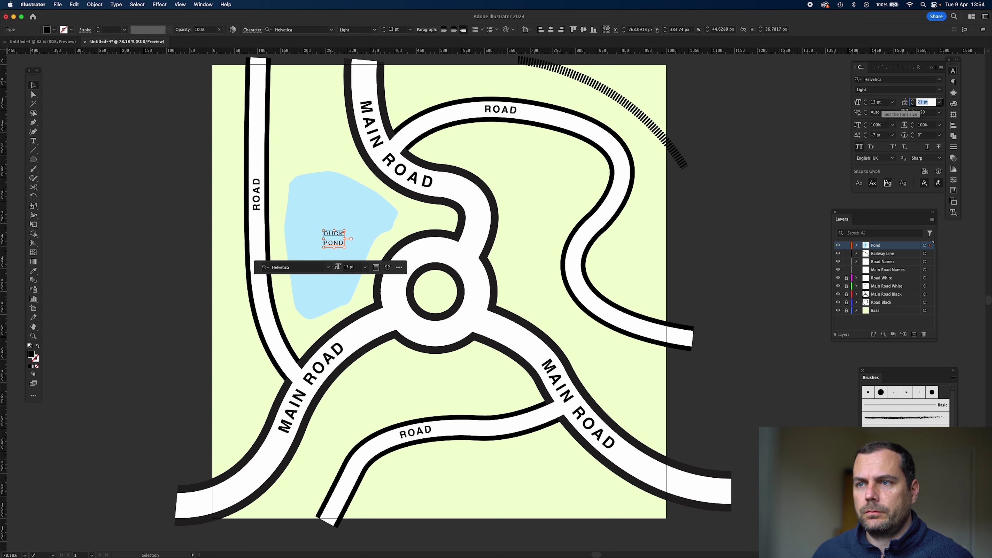
Step: Change the DUCK POND label's leading to 16 pt
type("13")
left_click(140, 84)
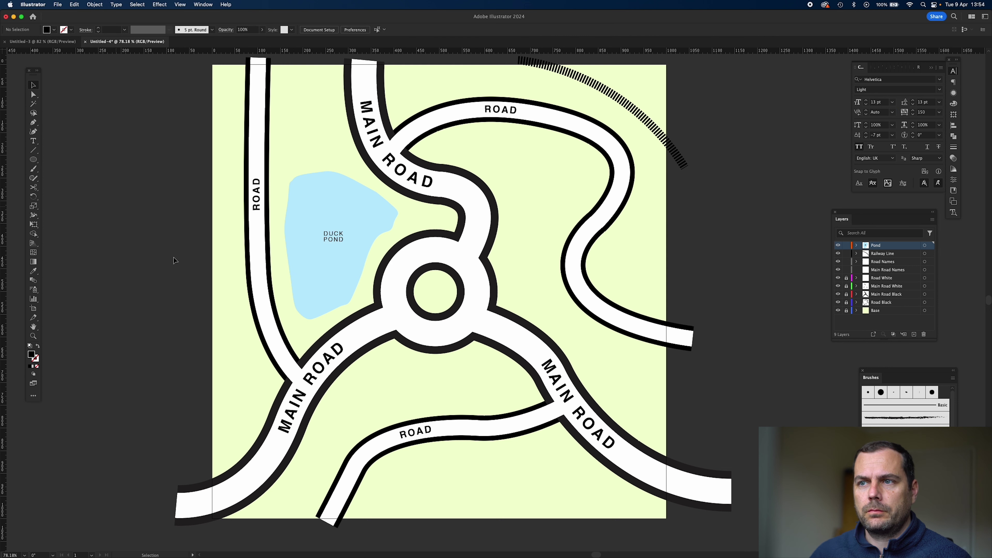
left_click(334, 243)
left_click(925, 102)
type("16")
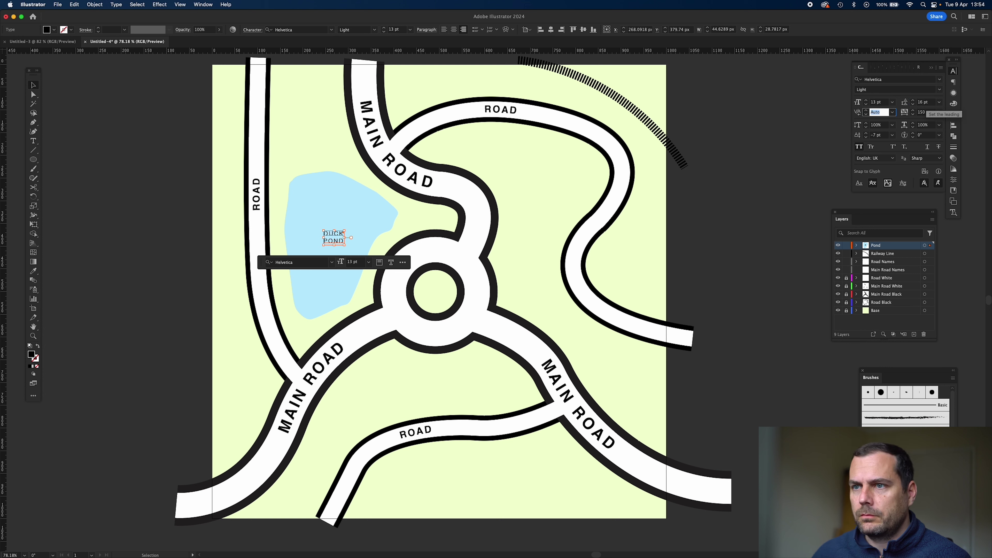
left_click(263, 231)
Step: Nudge the DUCK POND label slightly lower to centre it in the pond
left_click(328, 236)
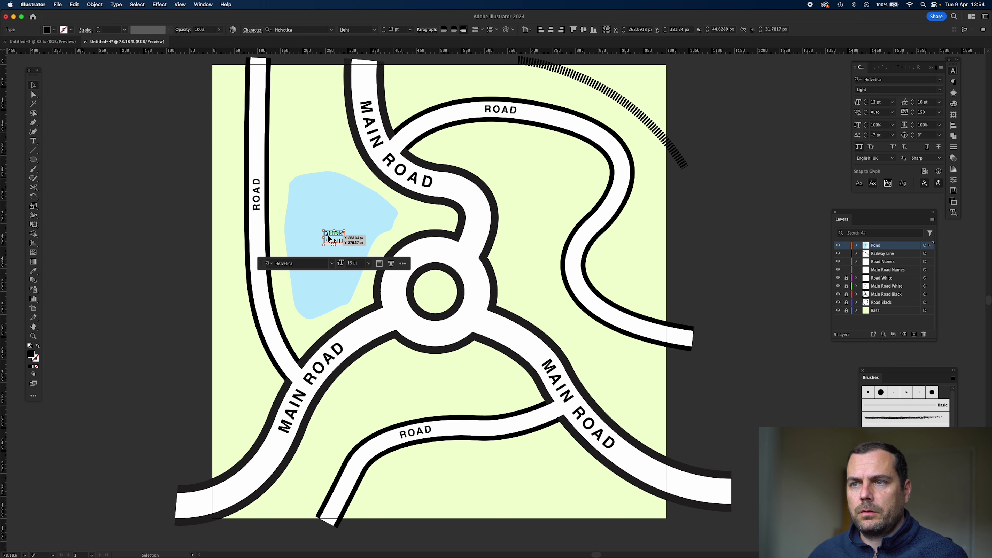
left_click_drag(327, 235, 328, 239)
left_click(738, 204)
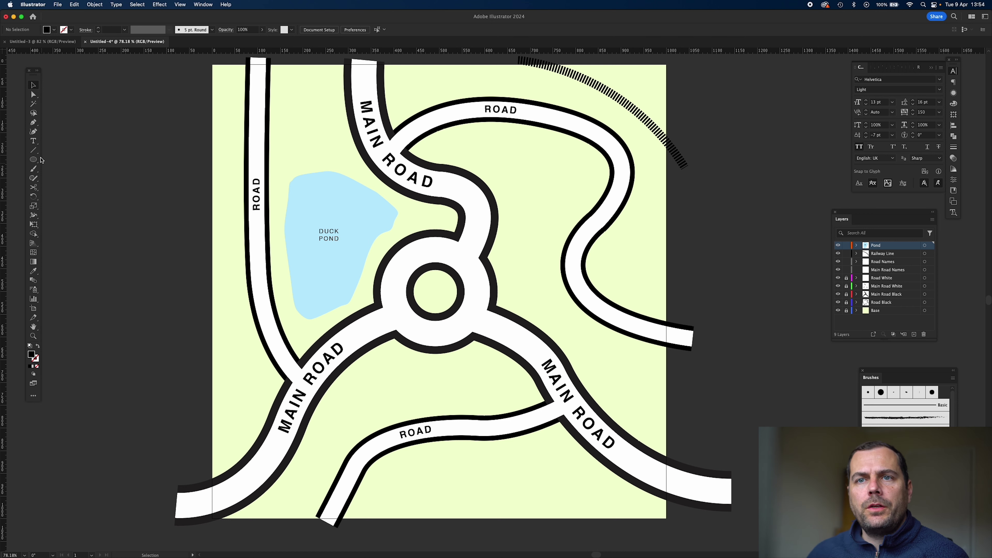
Step: Add a new top layer named Buildings
left_click(913, 334)
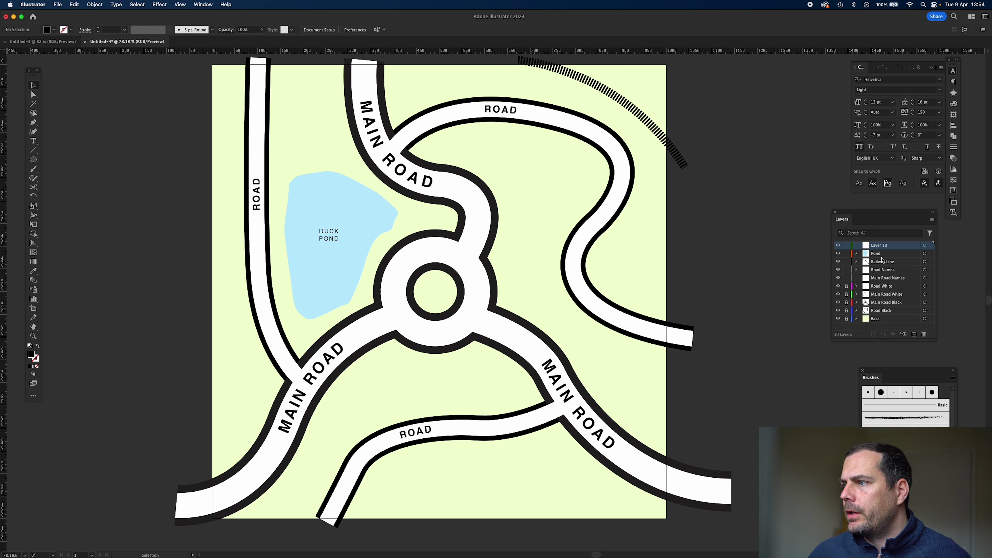
double_click(881, 246)
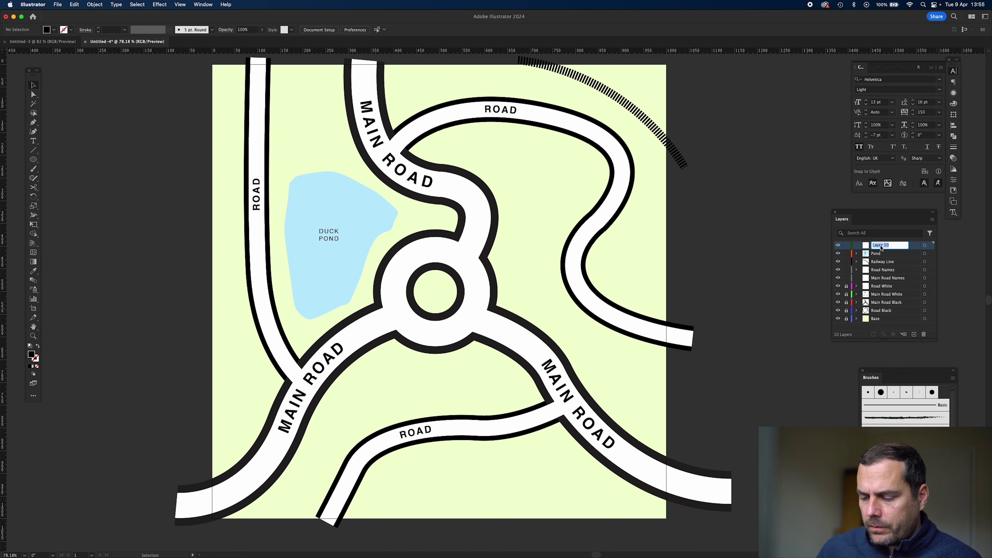
type("Buildings")
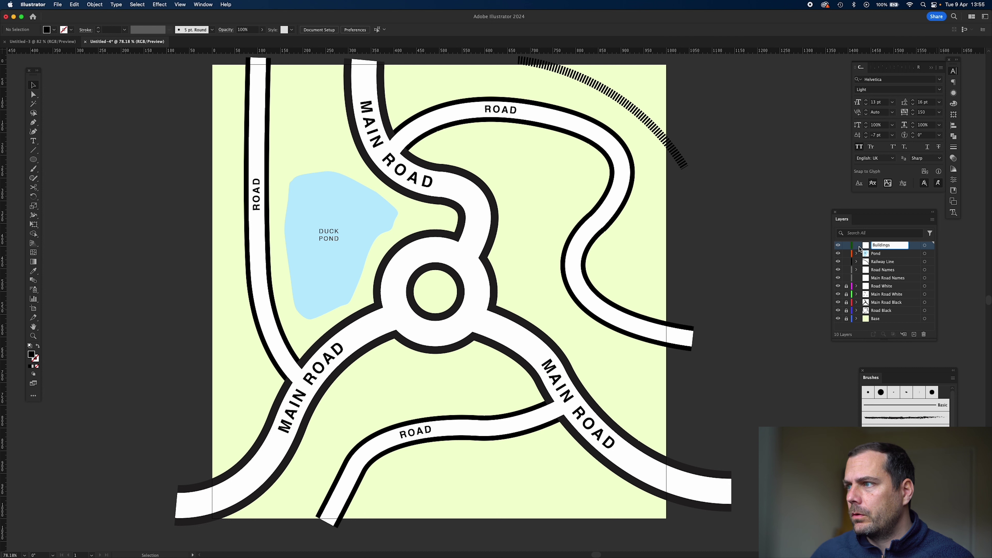
key("Return")
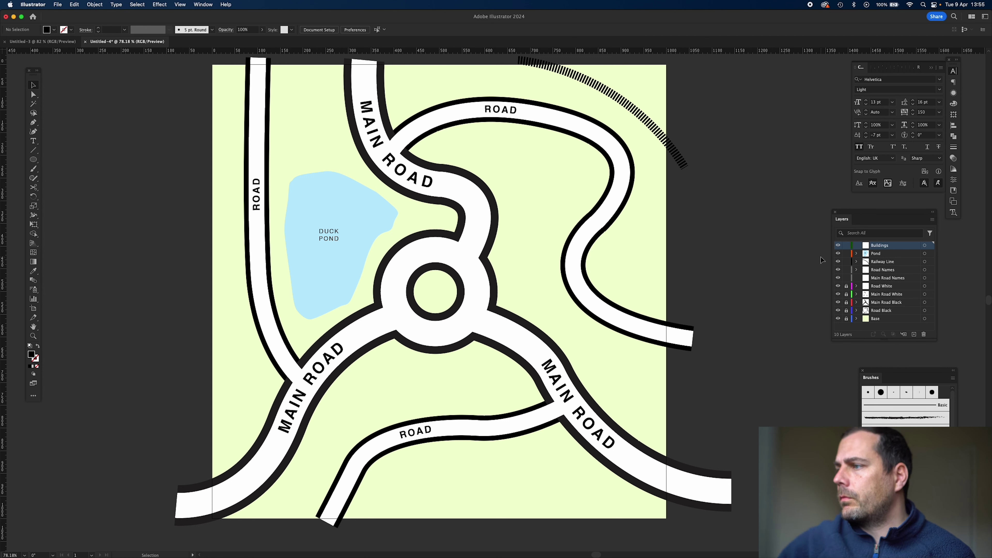
Step: Draw the irregular building outline right of the roundabout with the Pen tool
left_click(33, 122)
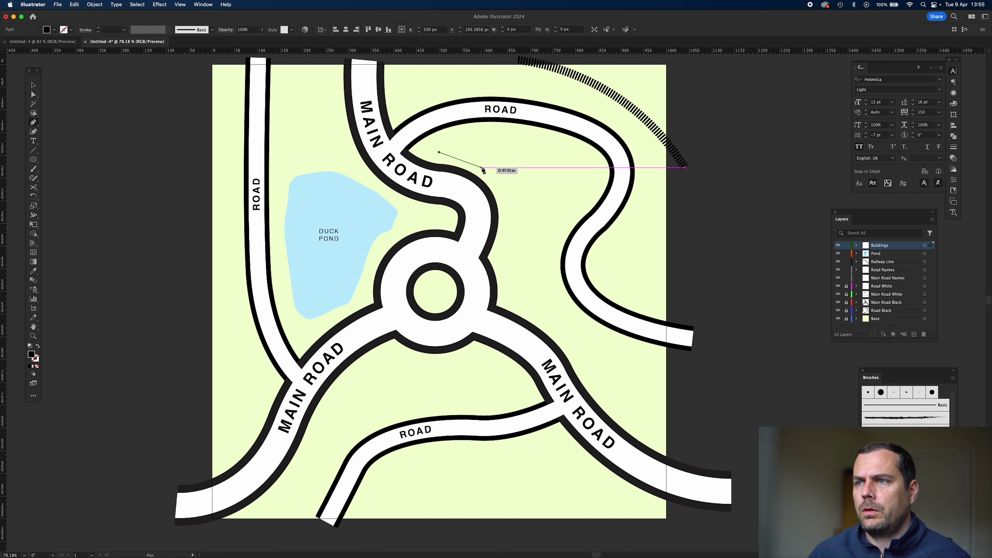
left_click_drag(504, 190, 572, 299)
left_click(500, 250)
left_click(556, 297)
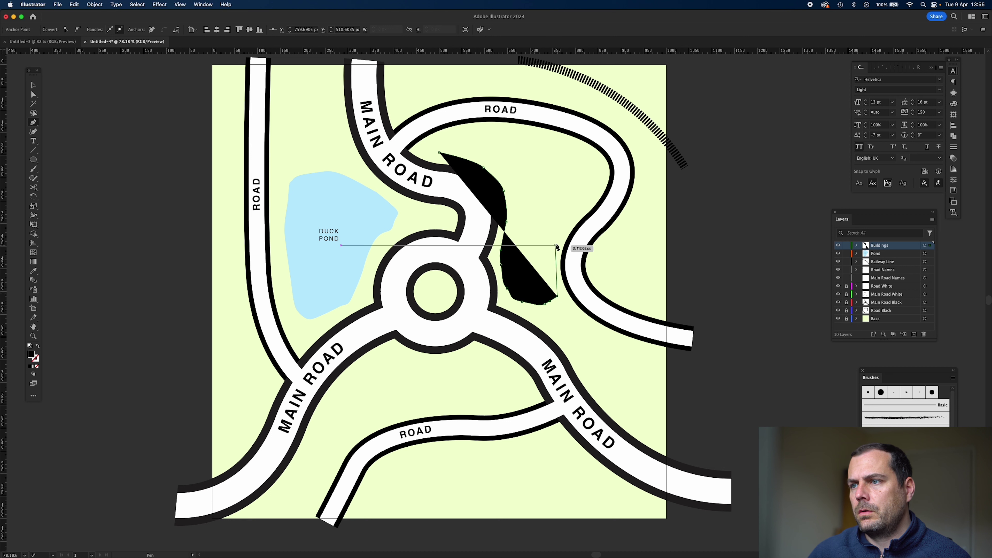
left_click_drag(557, 236, 443, 151)
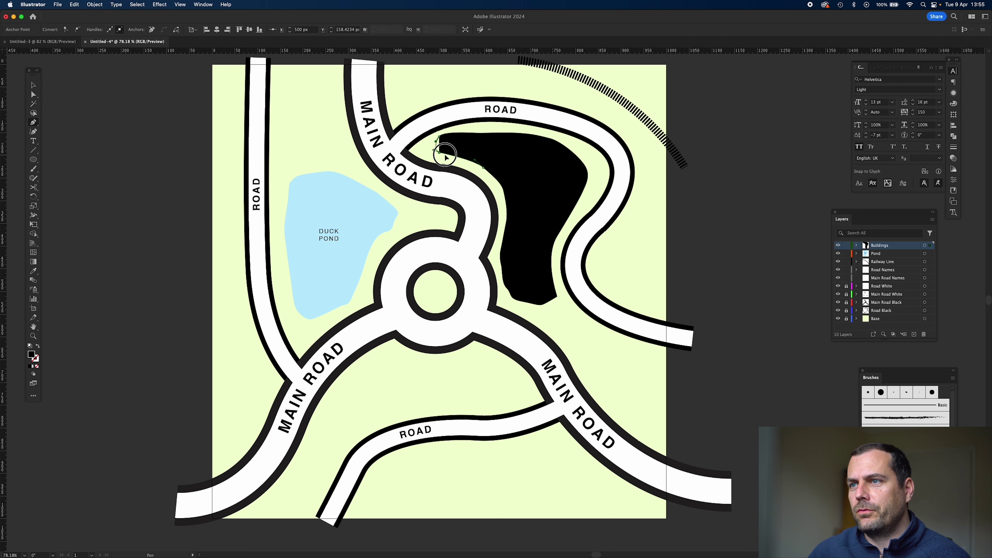
left_click(33, 85)
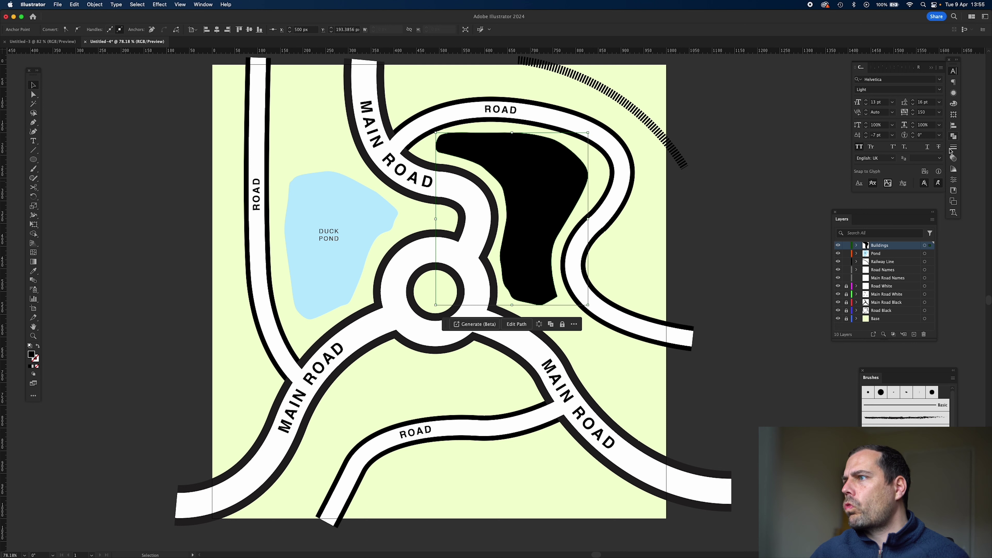
Step: Fill the building shape with light orange
left_click(955, 105)
left_click_drag(894, 123, 863, 125)
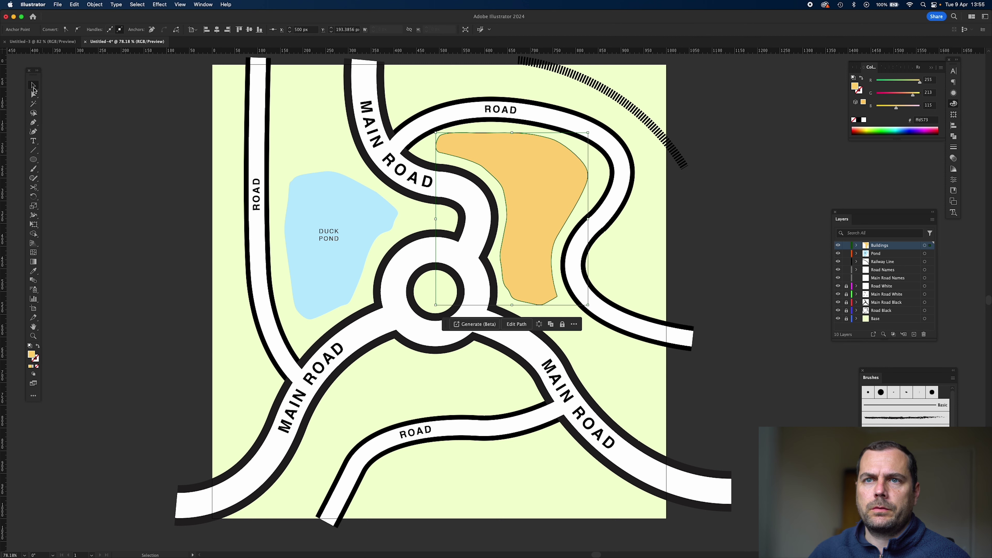
left_click(432, 169)
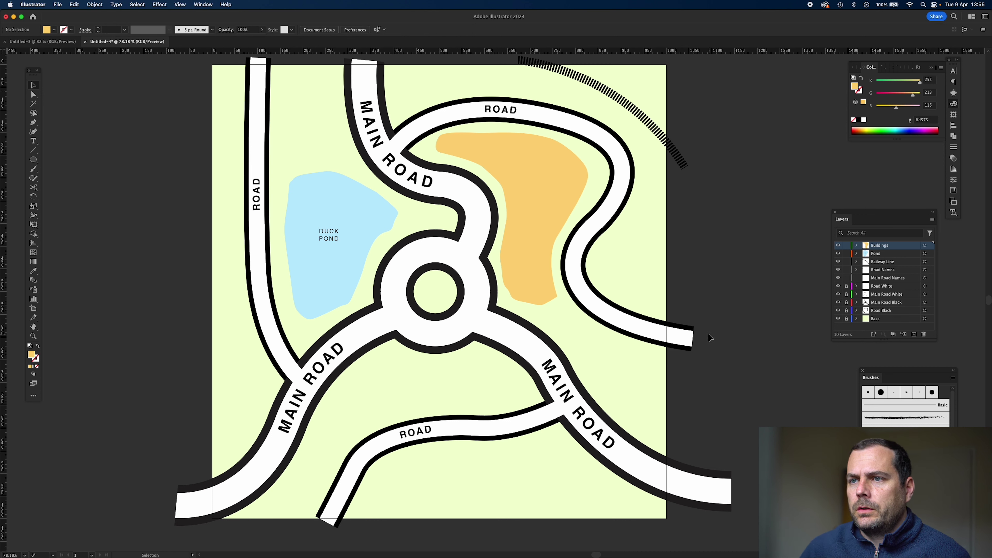